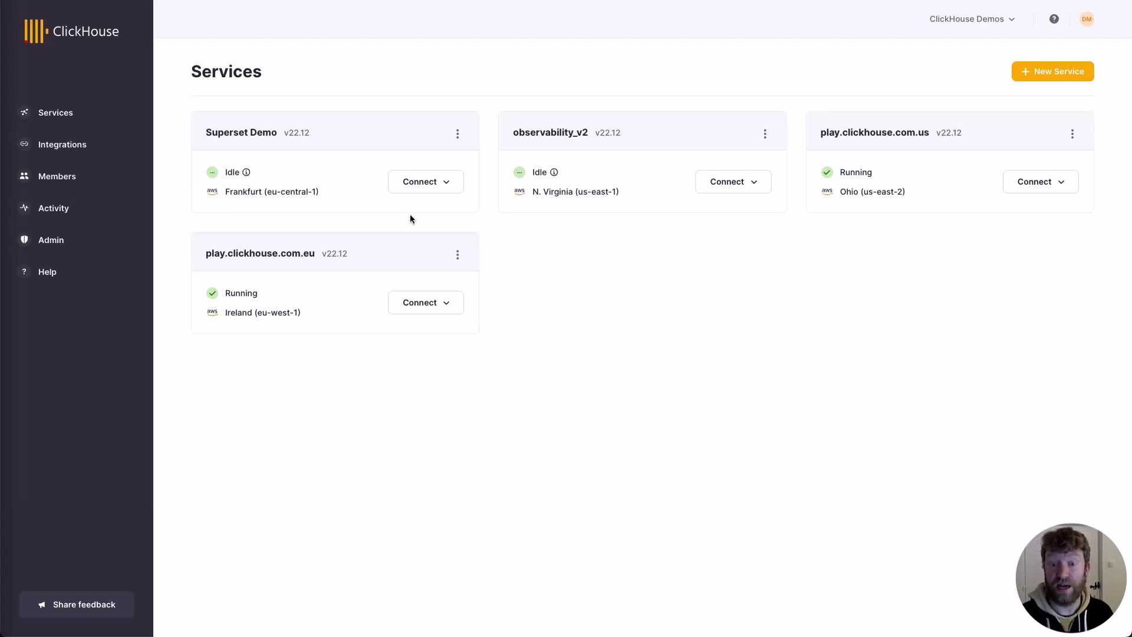
Step: Copy the Superset Demo service's password from its connection details in ClickHouse Cloud
click(443, 187)
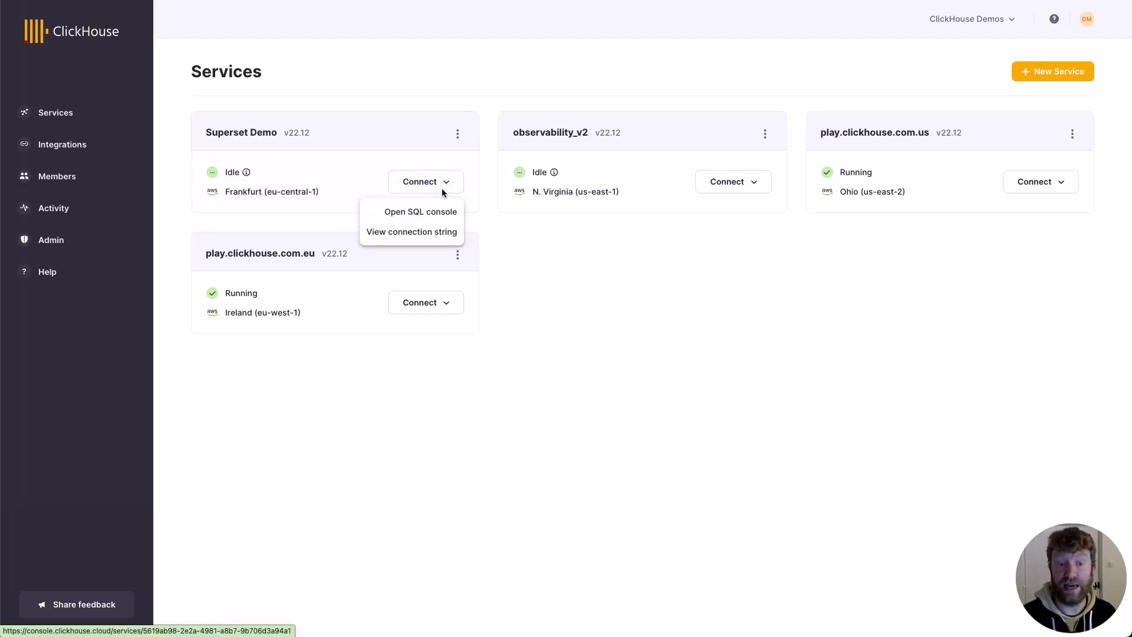
click(417, 231)
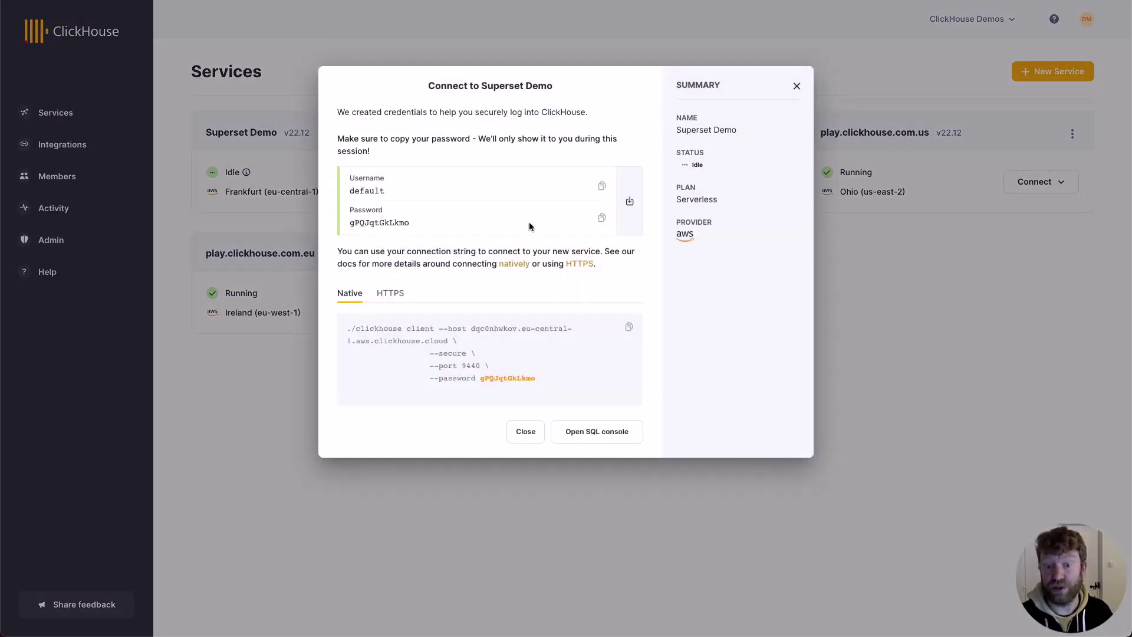
click(602, 217)
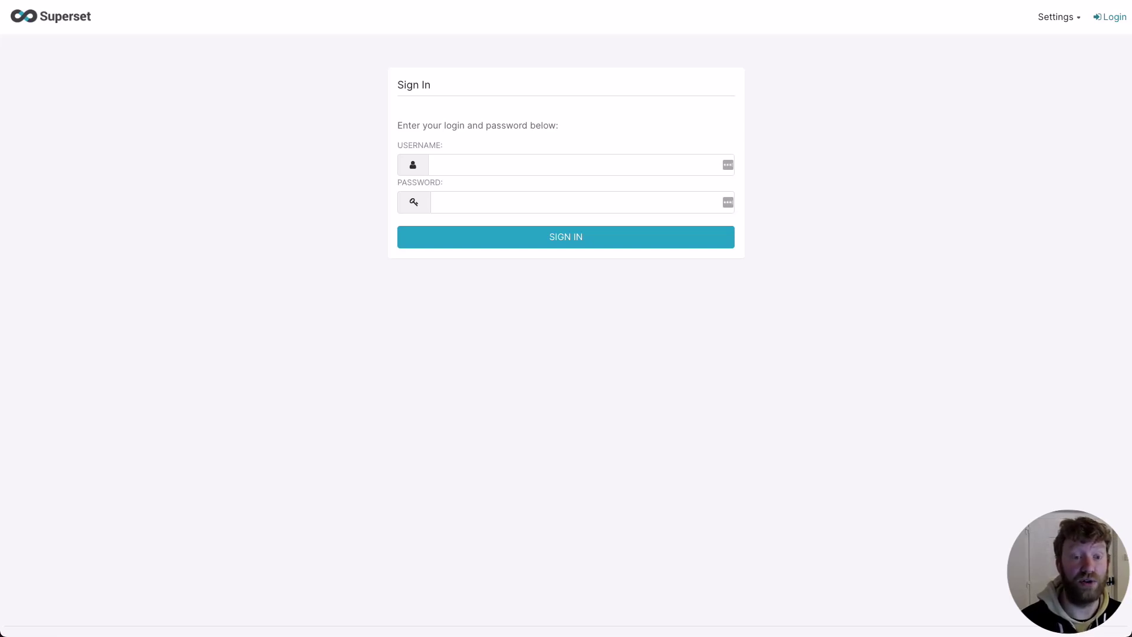
Step: Sign in to Superset with username admin and the account password
click(480, 162)
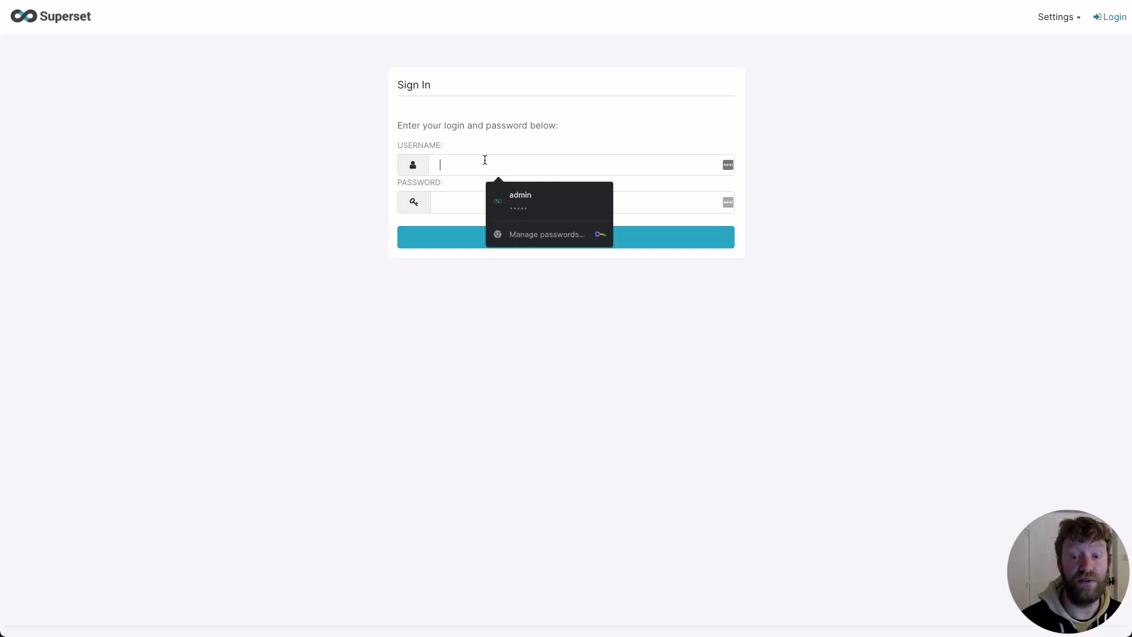
text(admin)
key(Tab)
text(admin)
key(Tab)
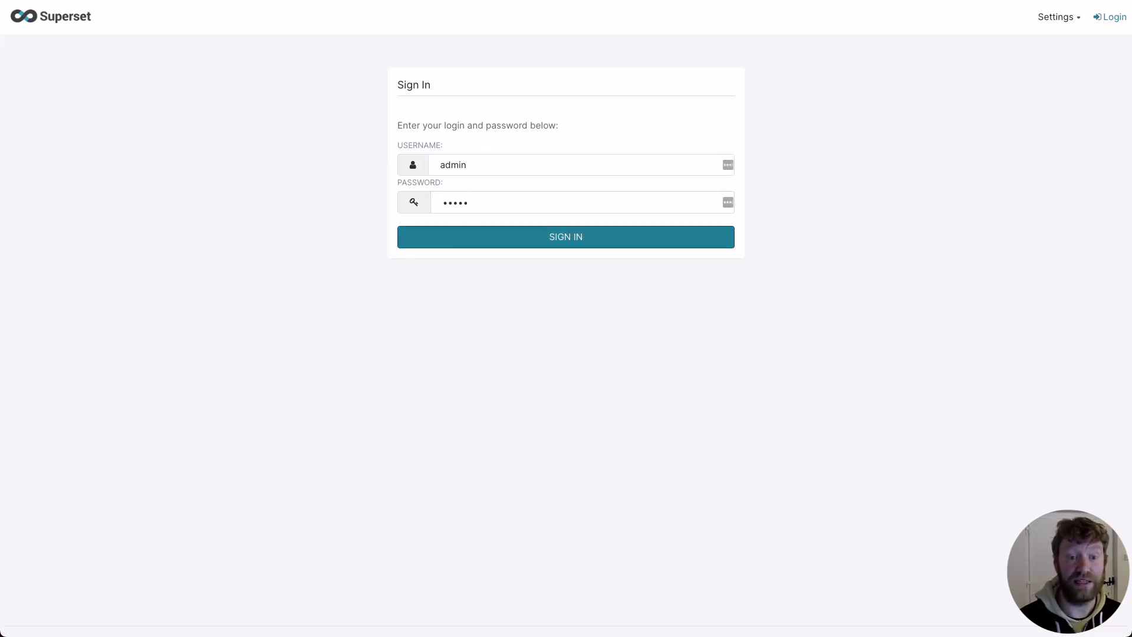
key(Return)
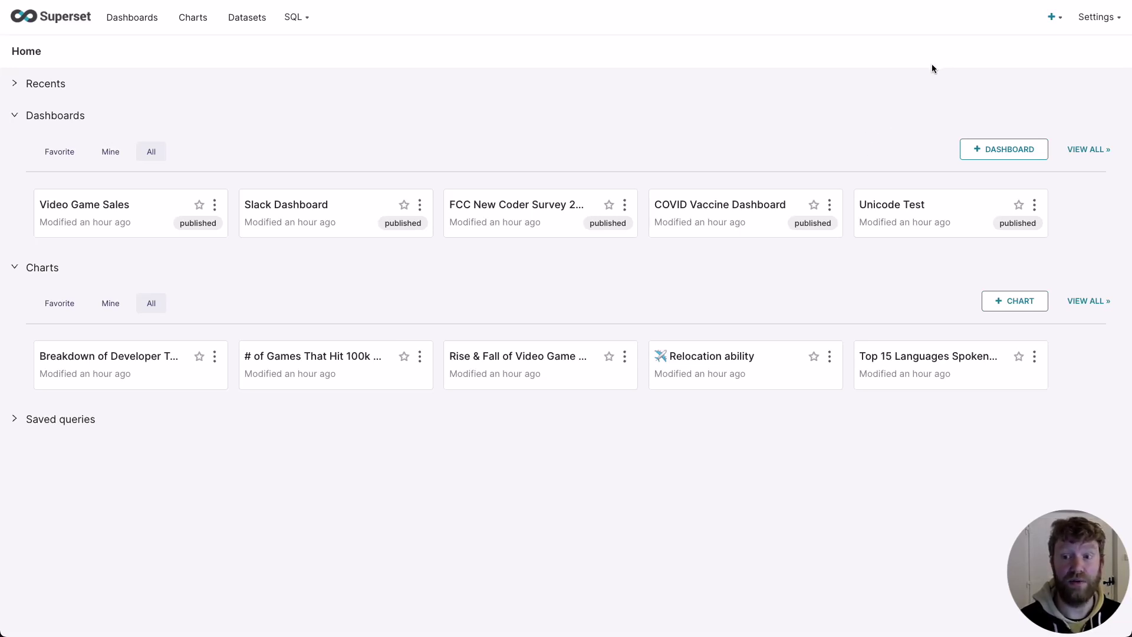
Step: Start a new ClickHouse Connect database connection from Settings > Database Connections
mouse_move(1095, 21)
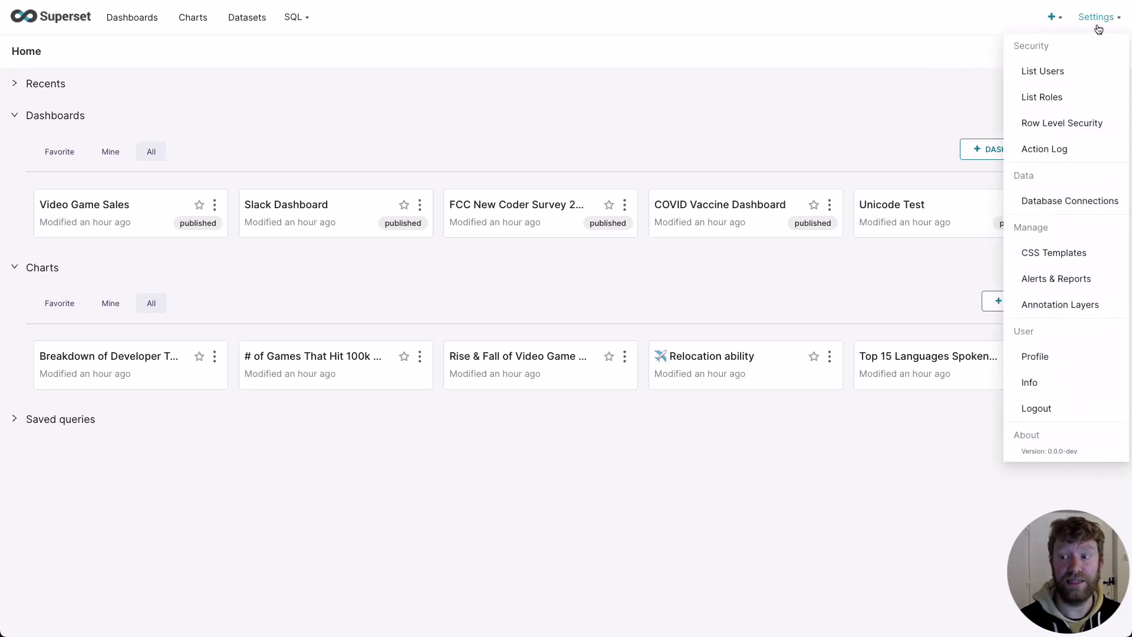
click(1100, 200)
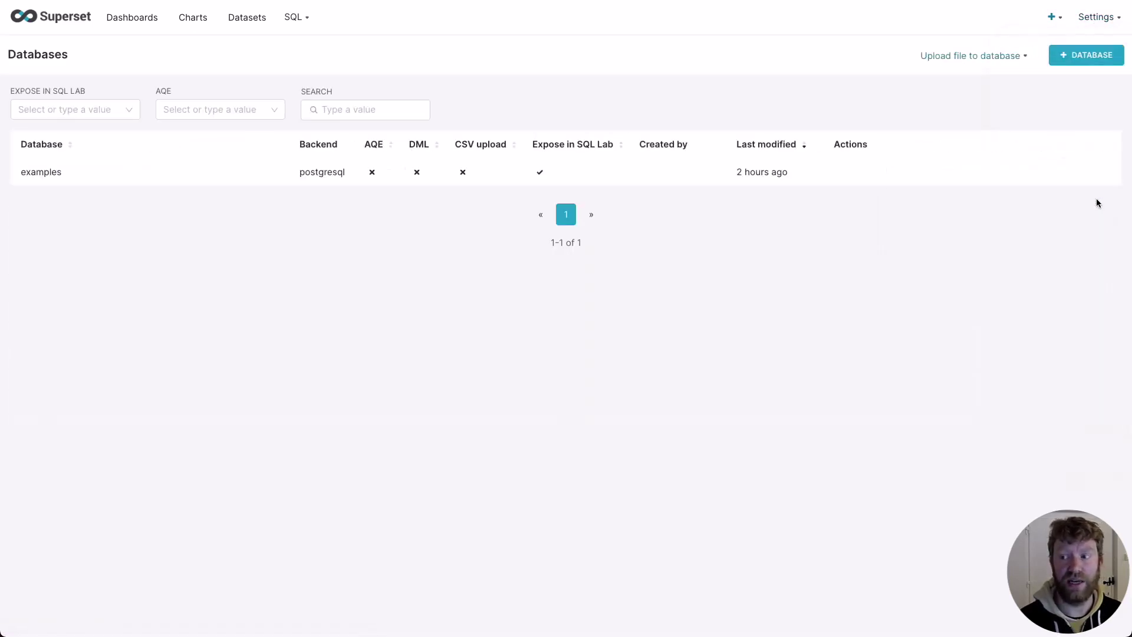
click(1098, 56)
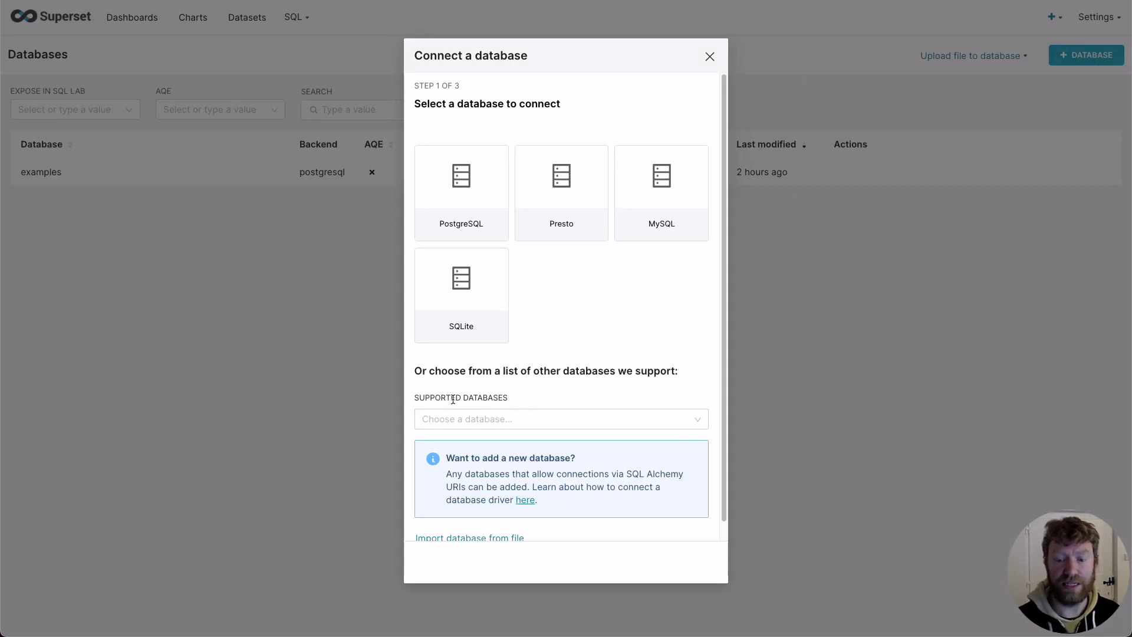
click(484, 416)
text(click)
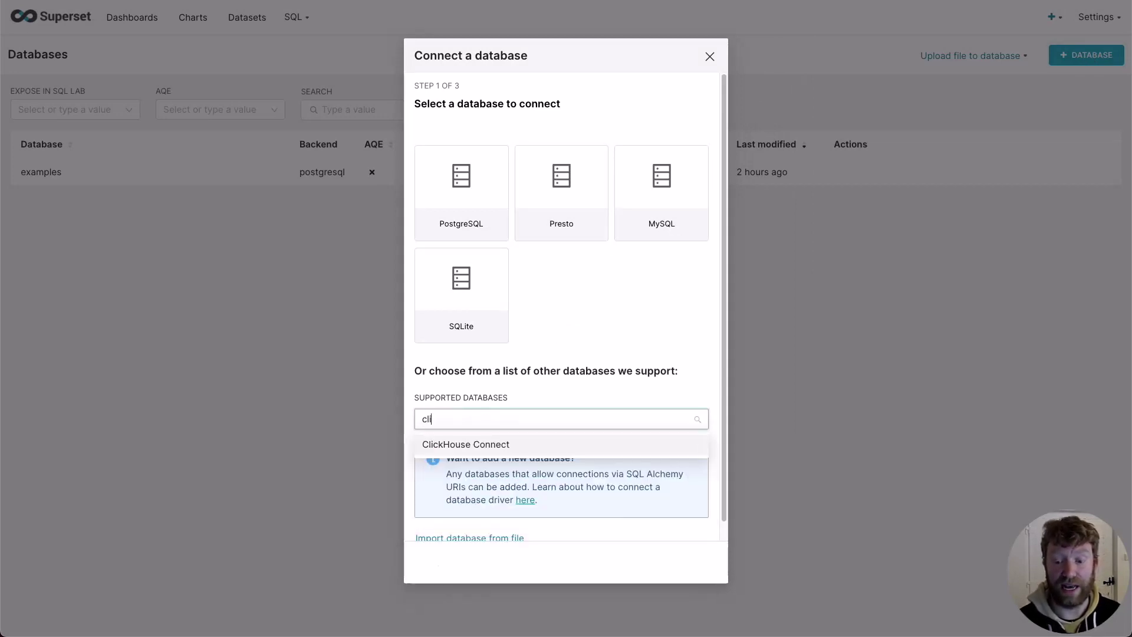
click(479, 445)
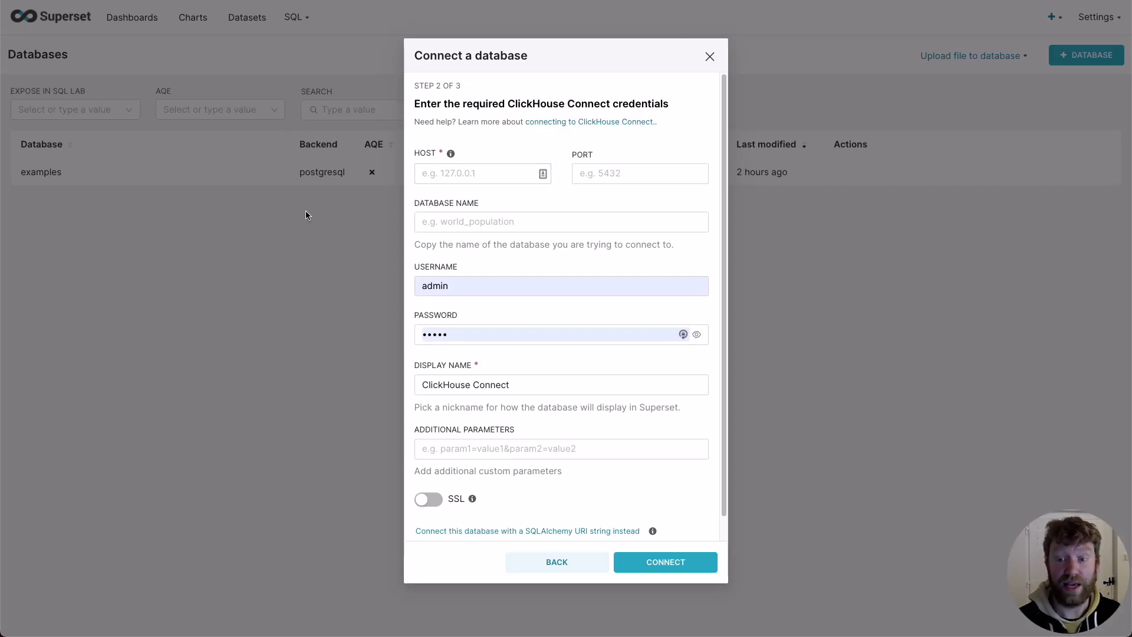
Step: Fill in the pasted ClickHouse host, port 8443 and database name default
click(436, 173)
key(ctrl+v)
click(613, 174)
text(844)
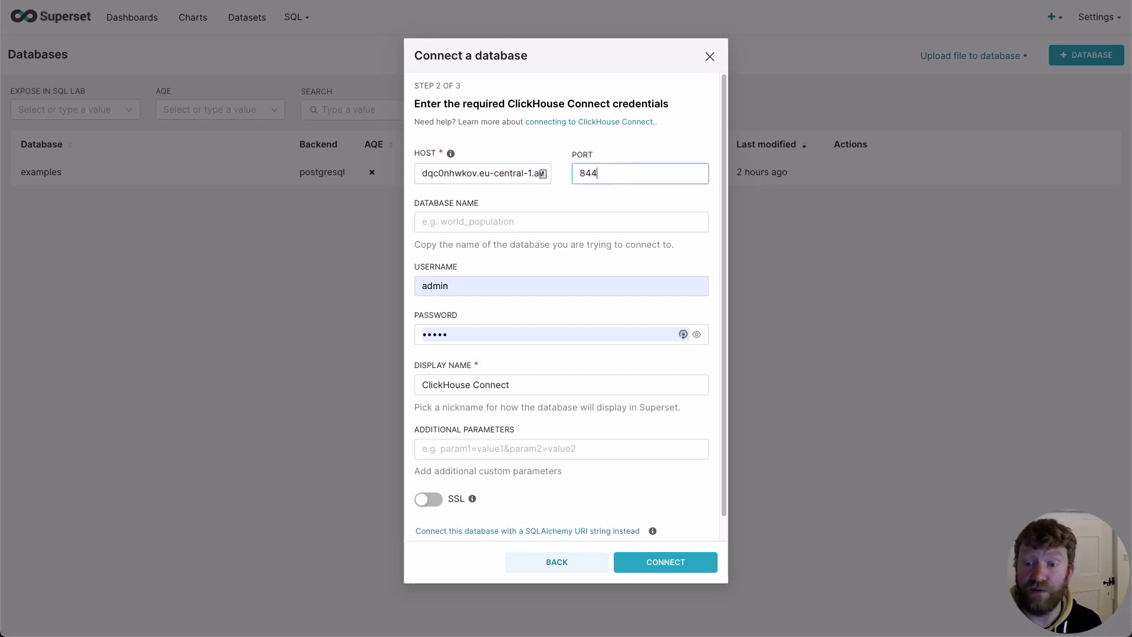
text(3)
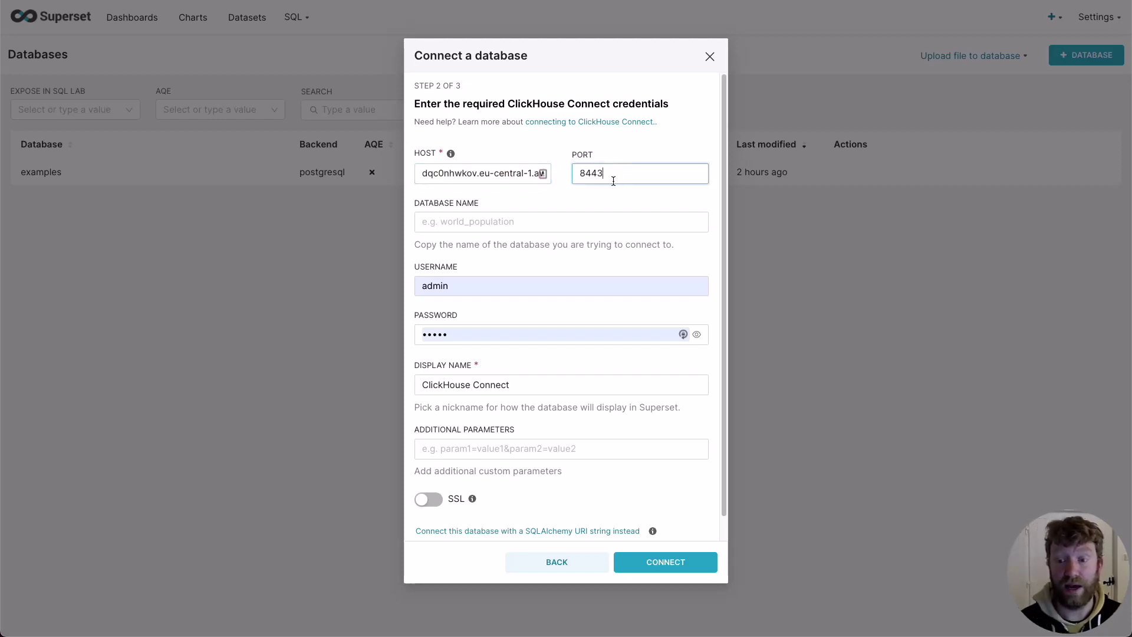
click(523, 221)
text(default)
key(Tab)
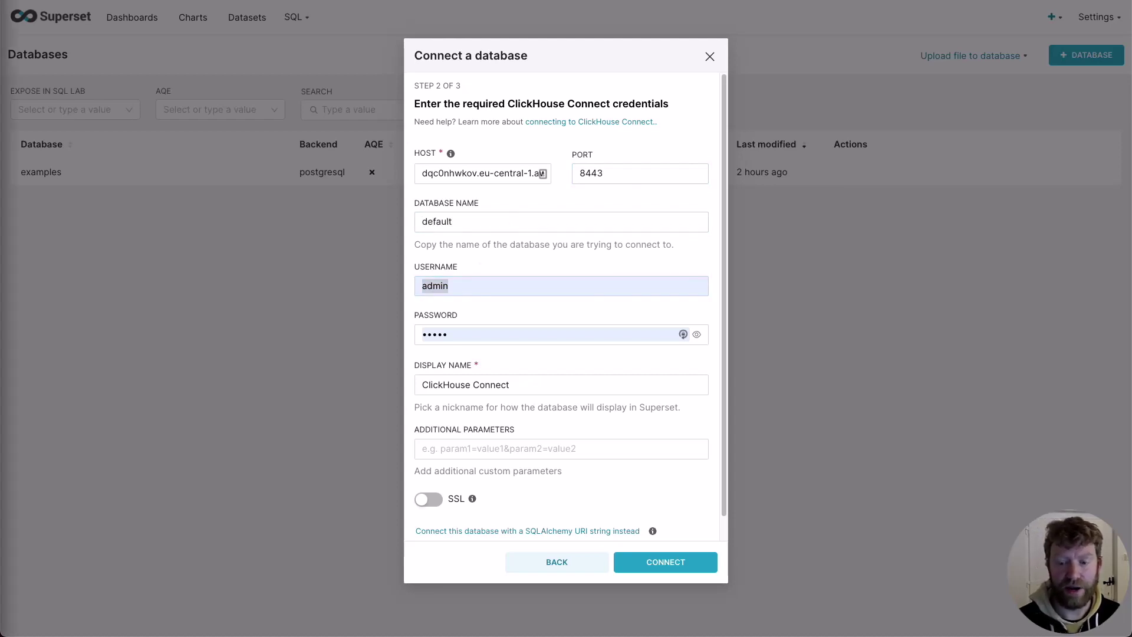
Step: Set username default, paste the service password, enable SSL and connect
click(479, 277)
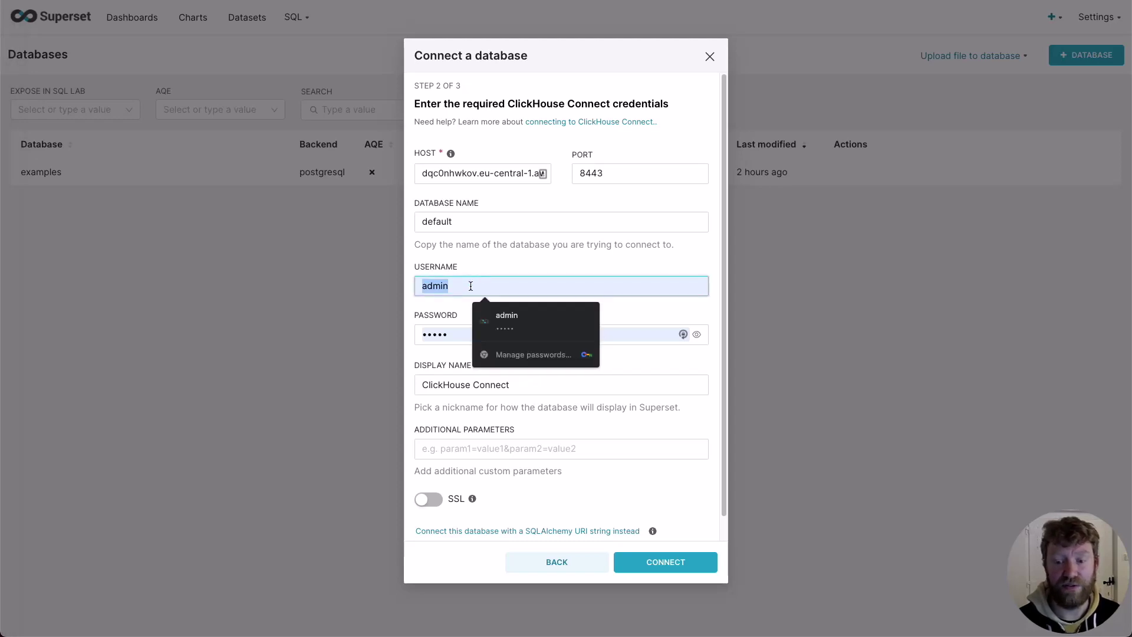
click(470, 287)
key(ctrl+a)
text(default)
key(Tab)
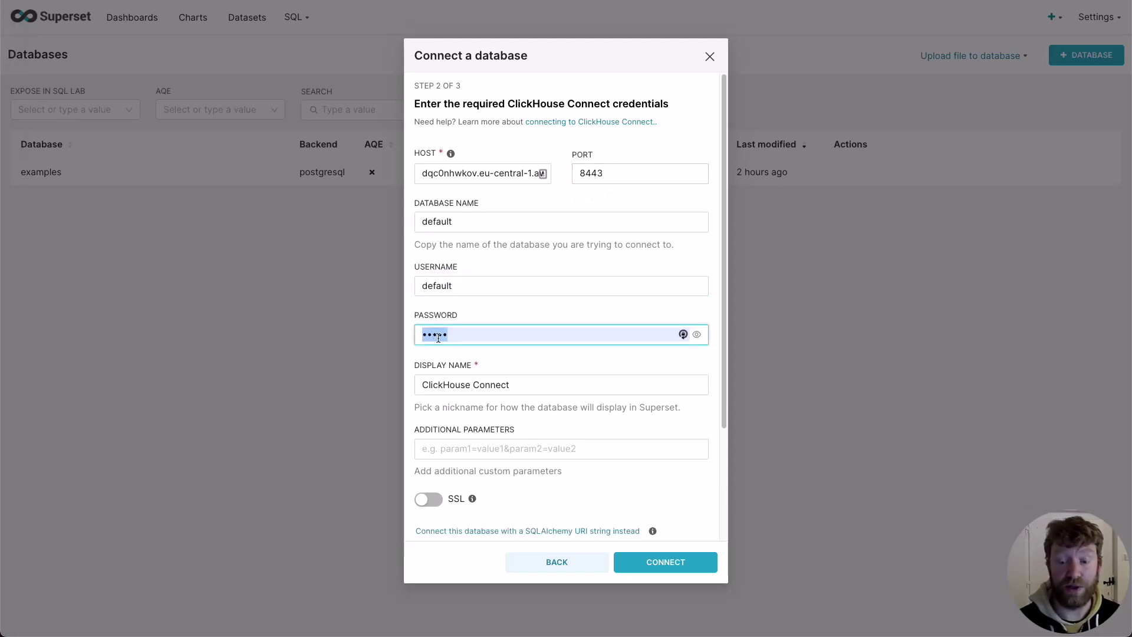
key(ctrl+v)
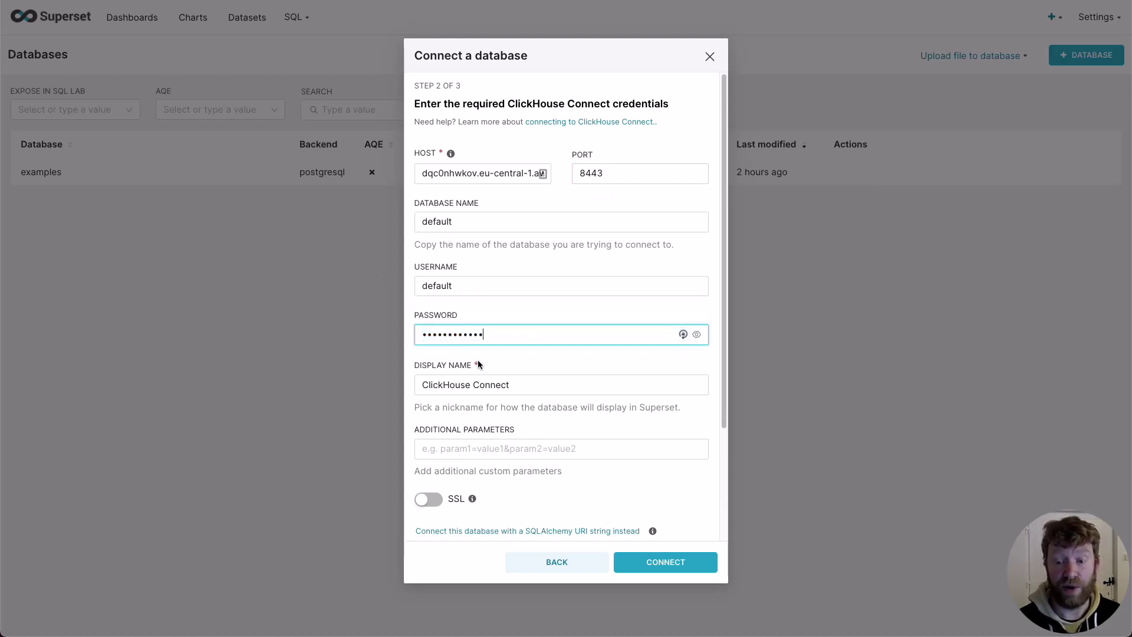
click(429, 499)
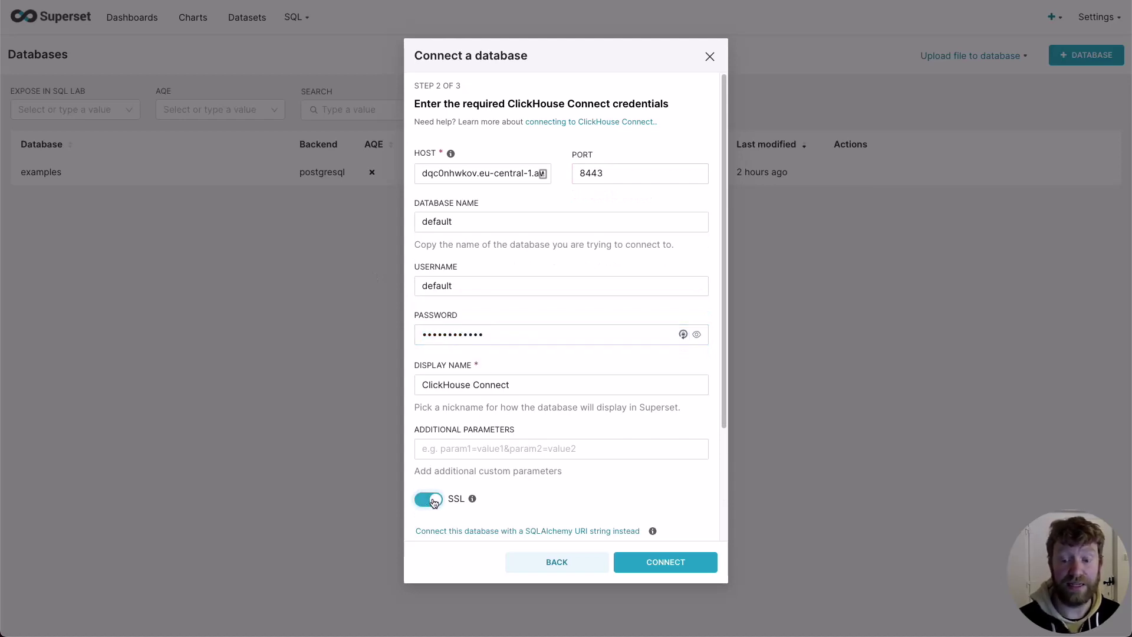
click(661, 562)
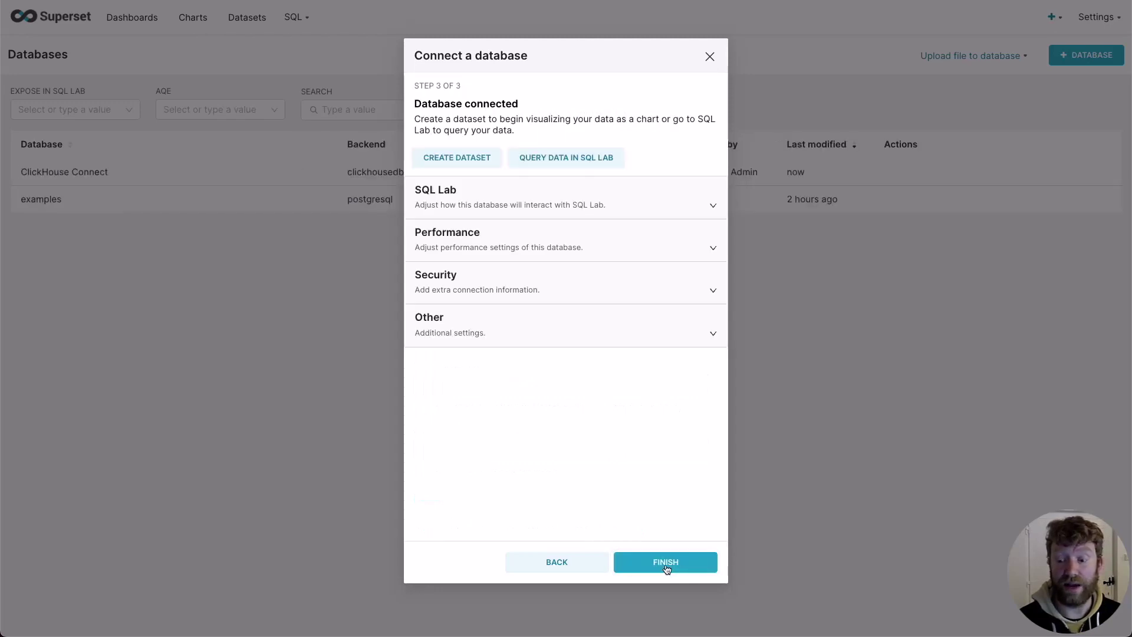
Step: Finish the Connect a database dialog to return to the Databases list
click(665, 563)
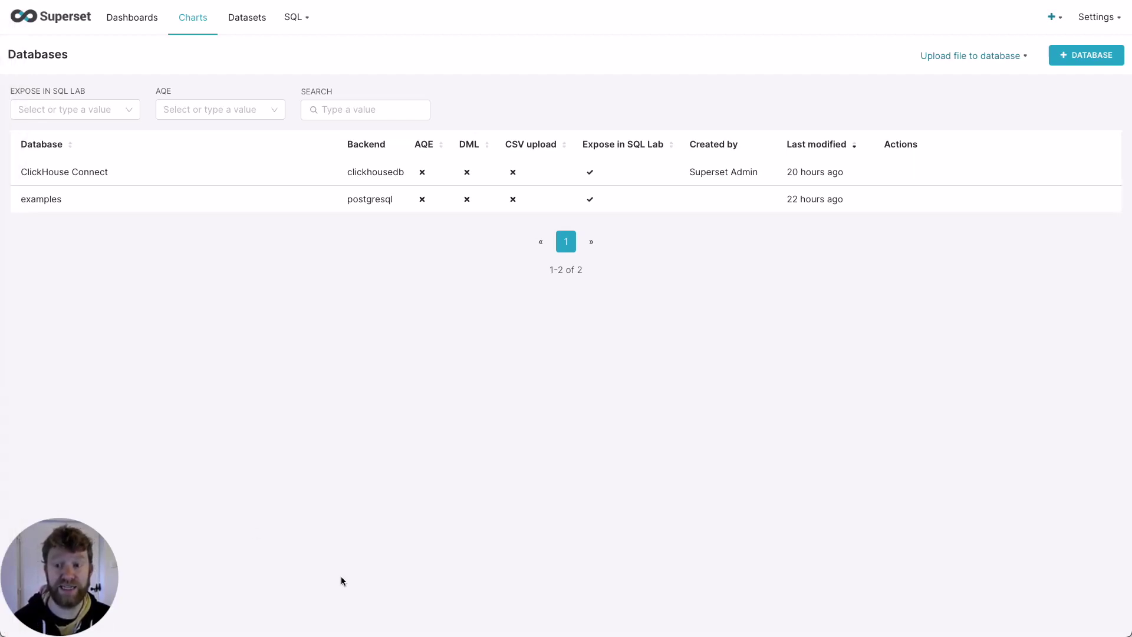
Step: Create a dataset from ClickHouse Connect, schema default, table hackernews
click(247, 16)
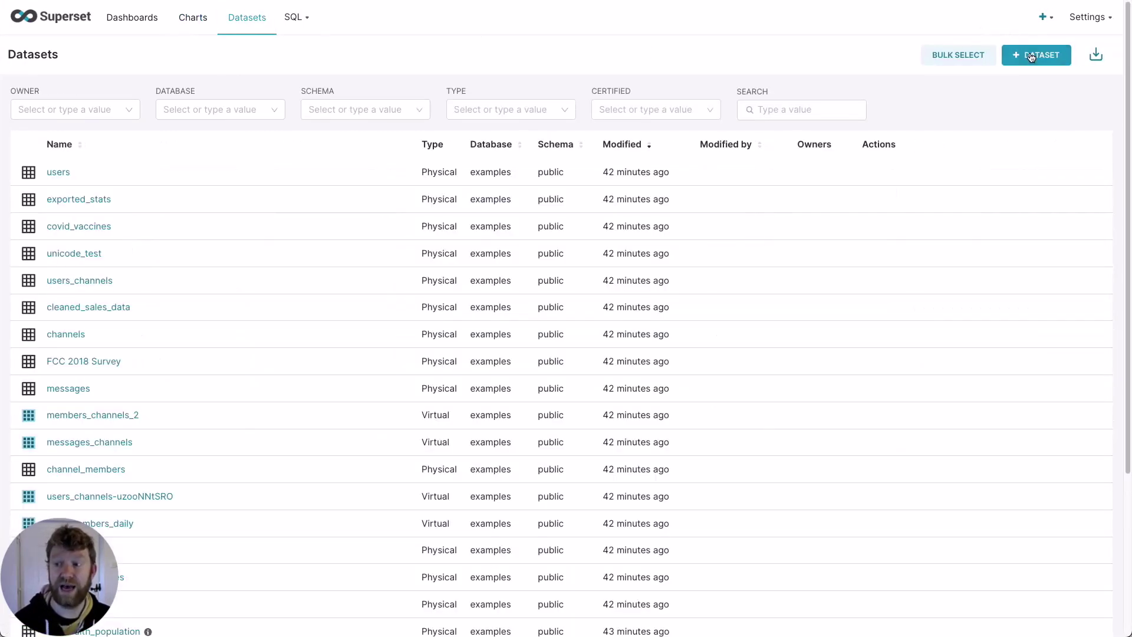
click(1031, 54)
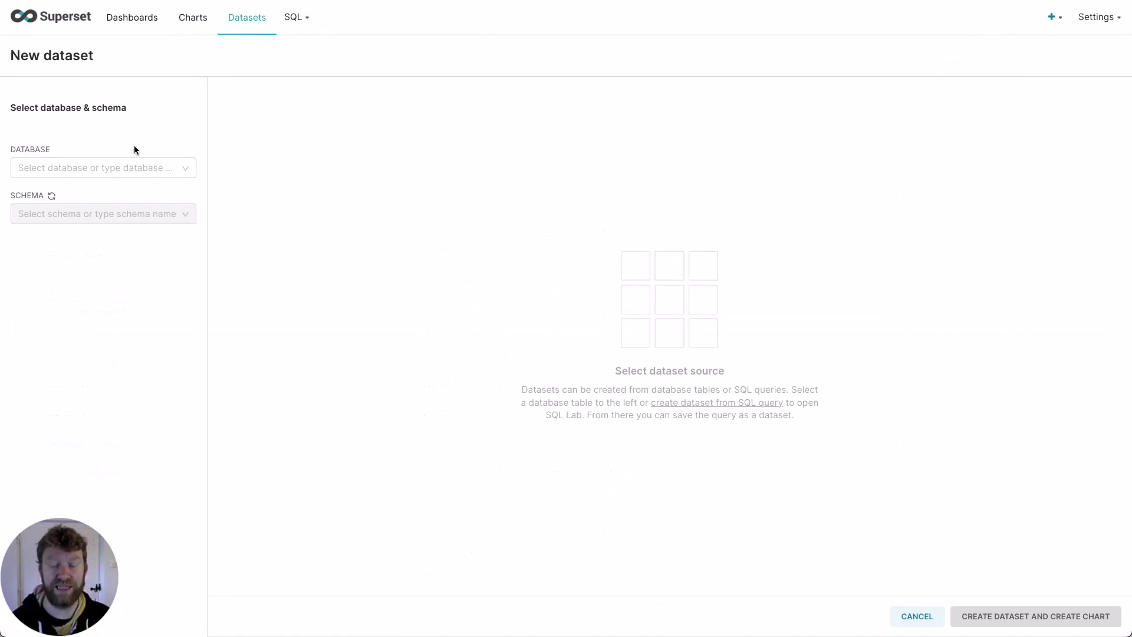
click(137, 164)
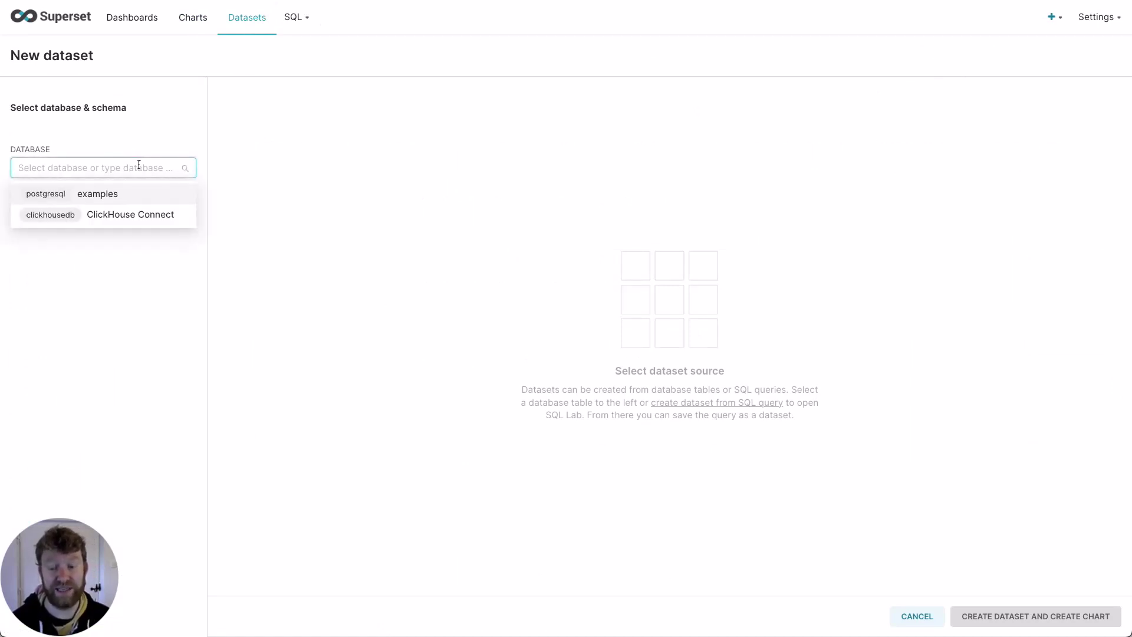
click(131, 216)
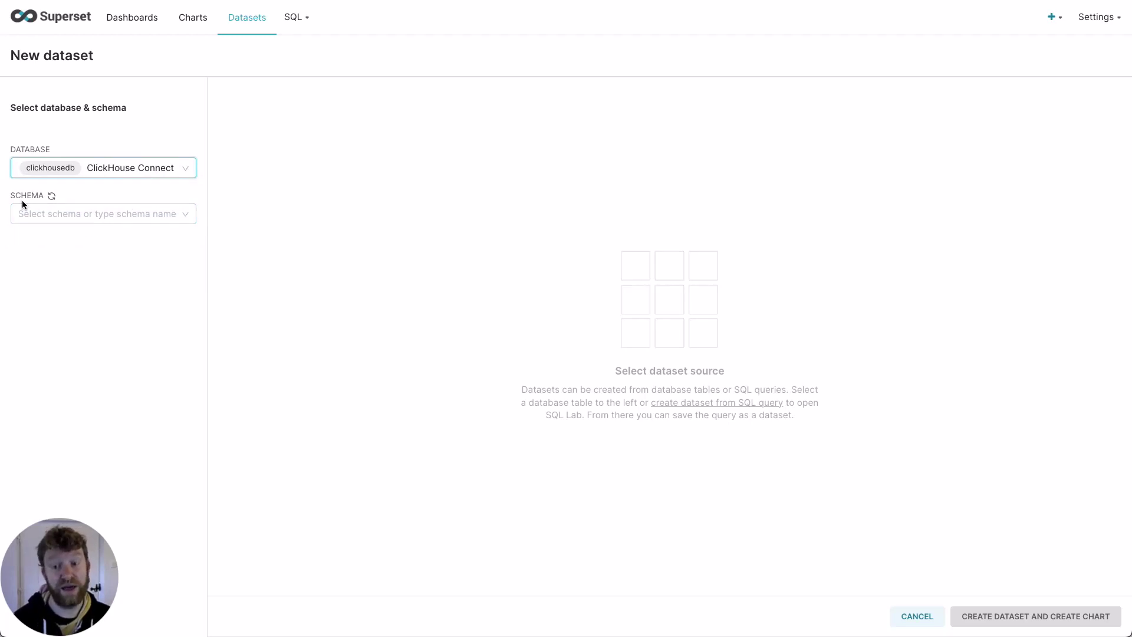
click(50, 214)
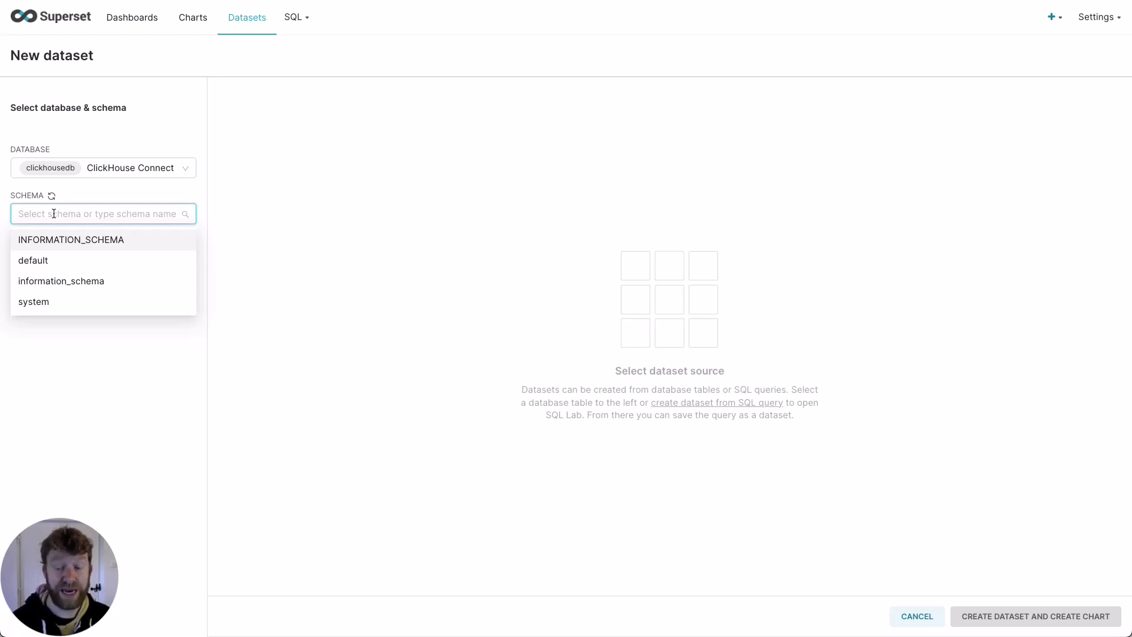
click(63, 260)
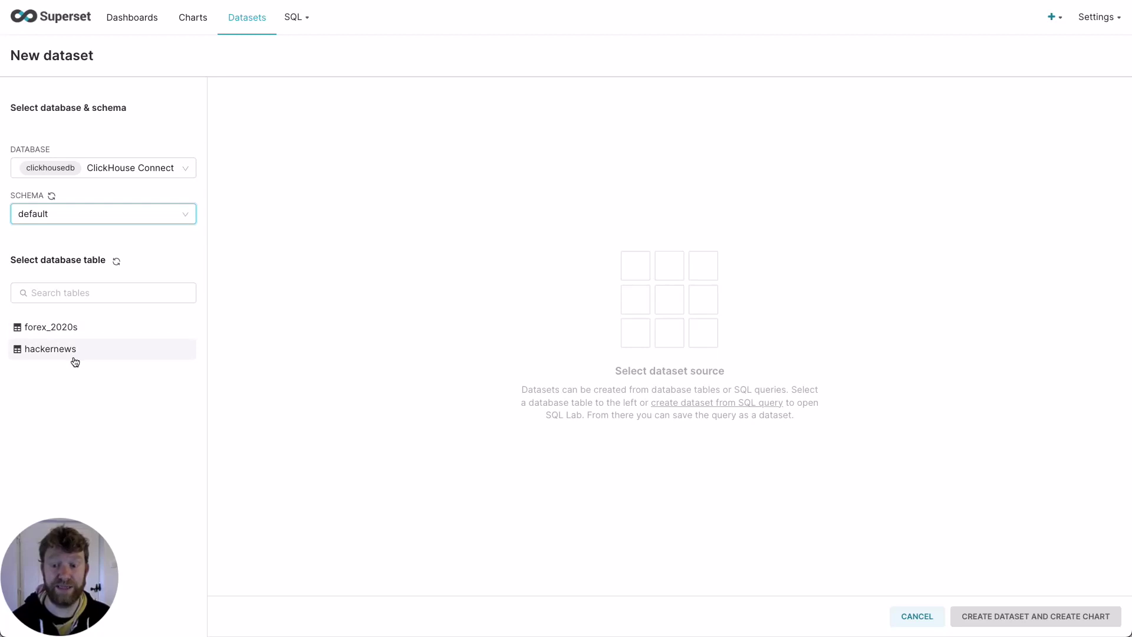
click(72, 355)
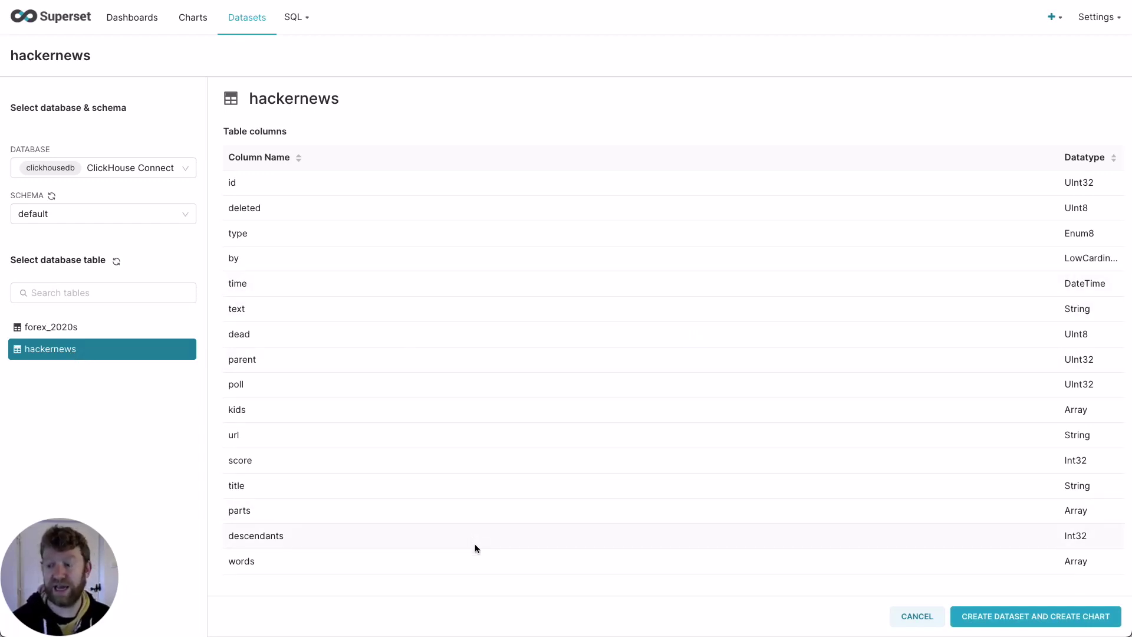
Step: Save the hackernews dataset and create a Time-series Line Chart from it
click(1045, 618)
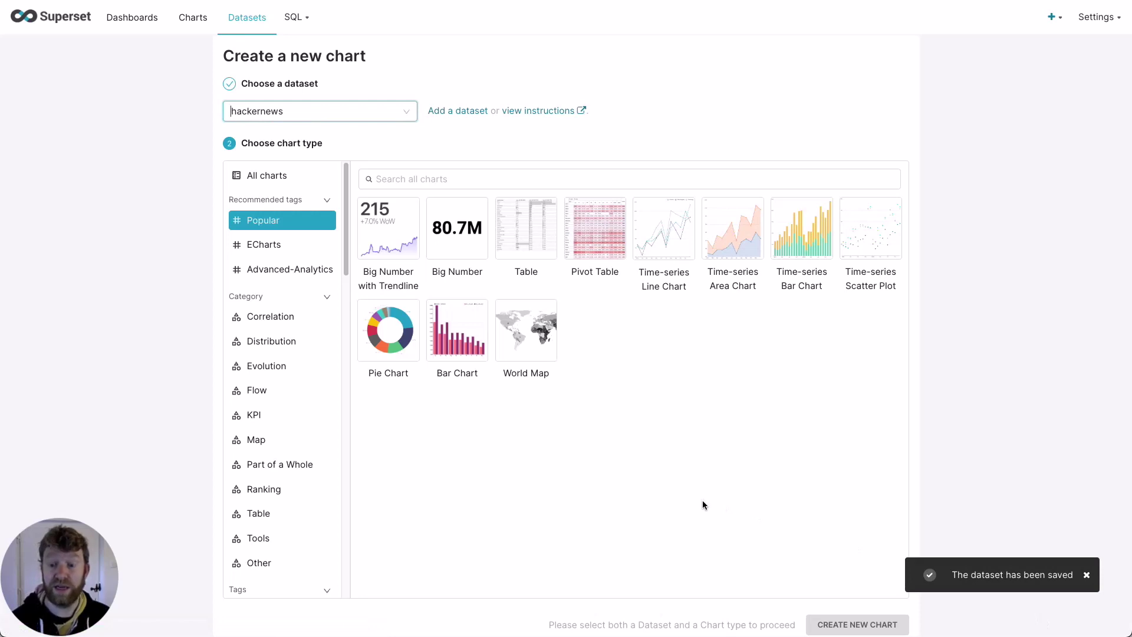
click(624, 498)
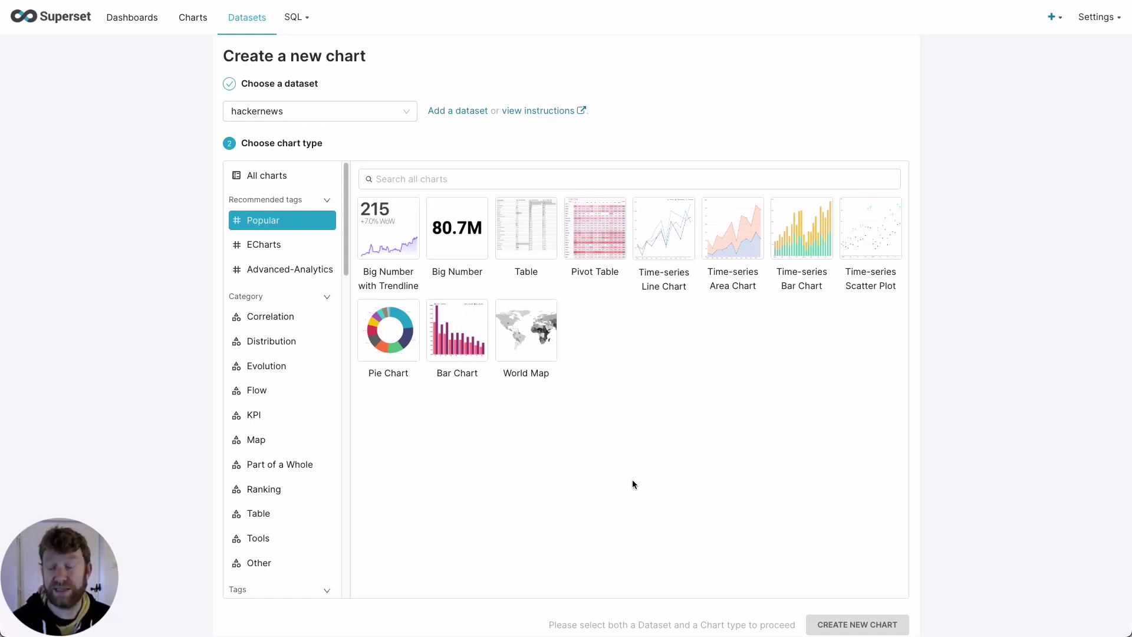
click(669, 258)
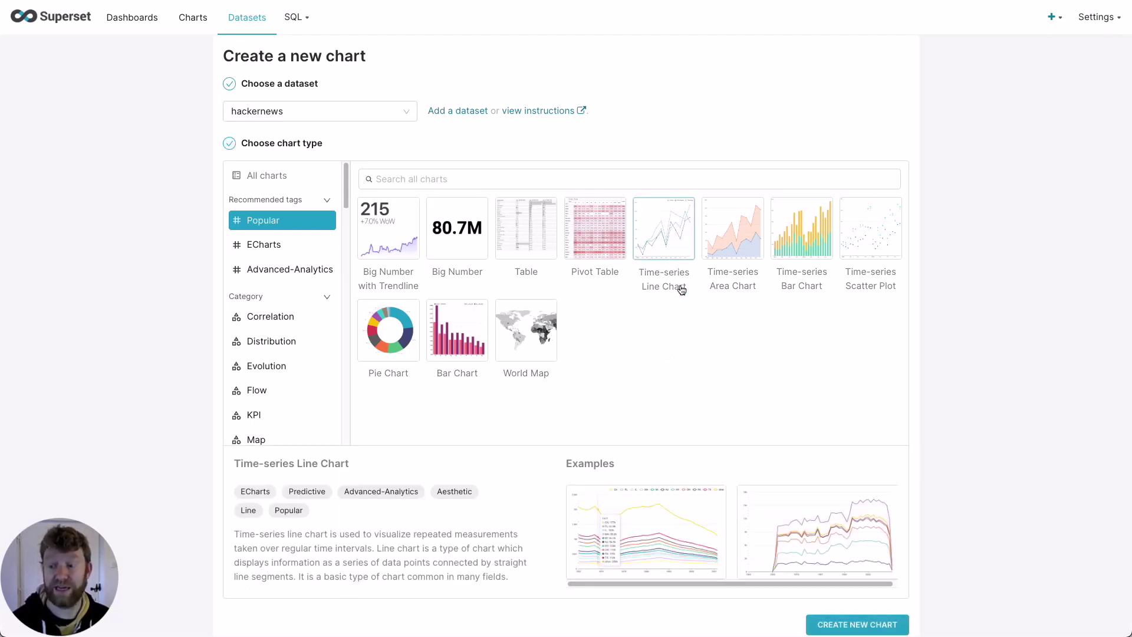
click(866, 625)
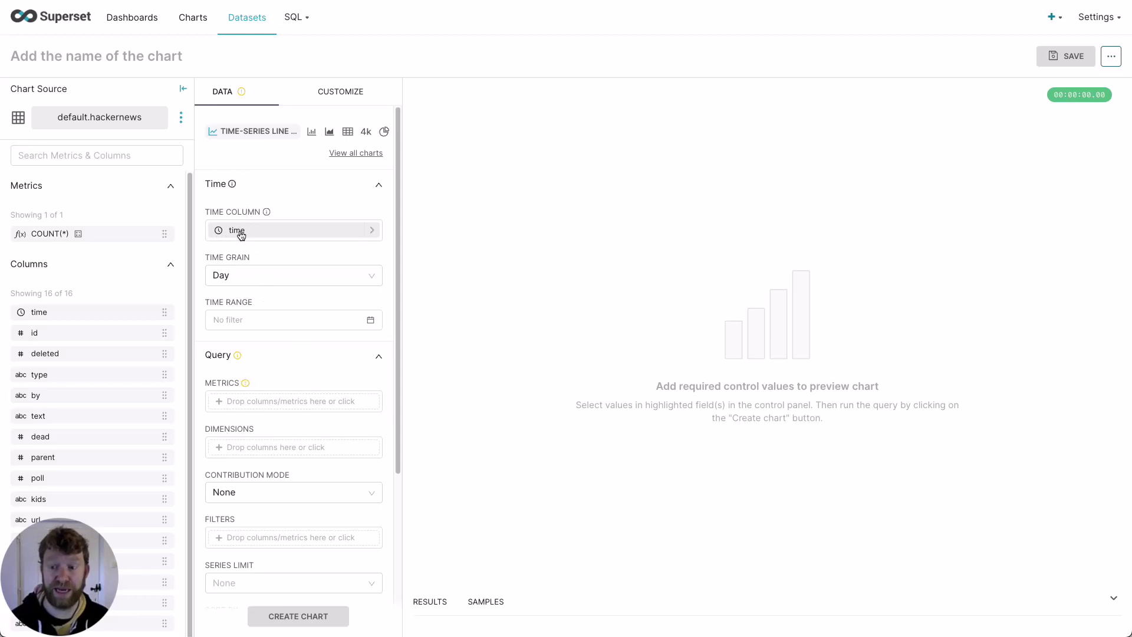
Step: Set the chart's time grain to Month
click(276, 270)
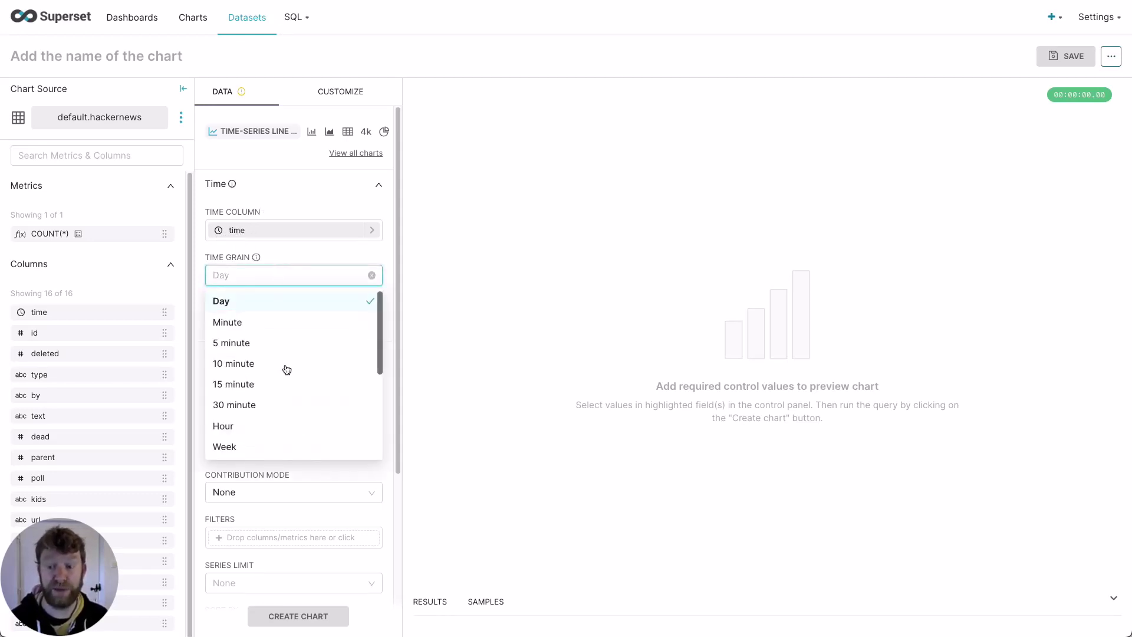
scroll(288, 372, down, 1)
click(252, 436)
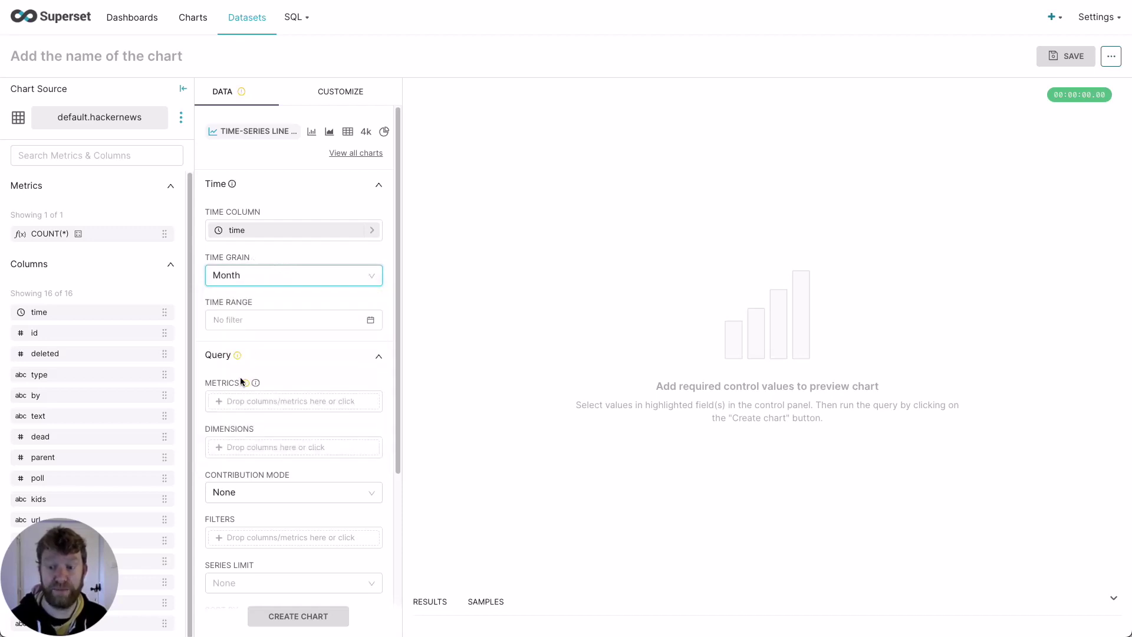
Step: Add the saved COUNT(*) metric to the chart
scroll(239, 373, down, 1)
mouse_move(246, 366)
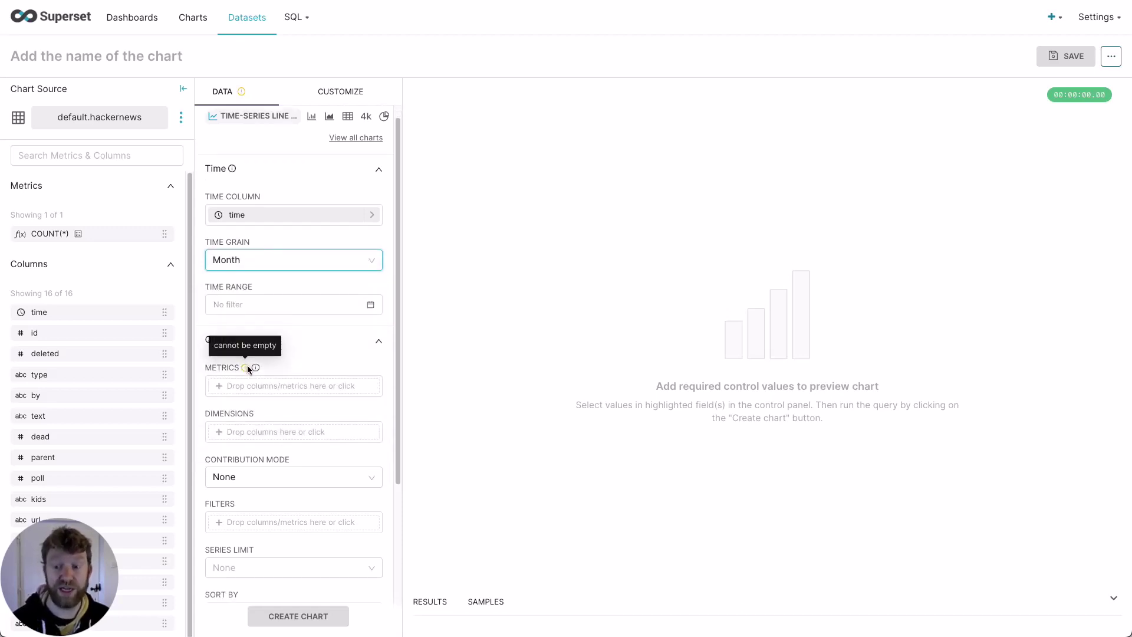
click(264, 387)
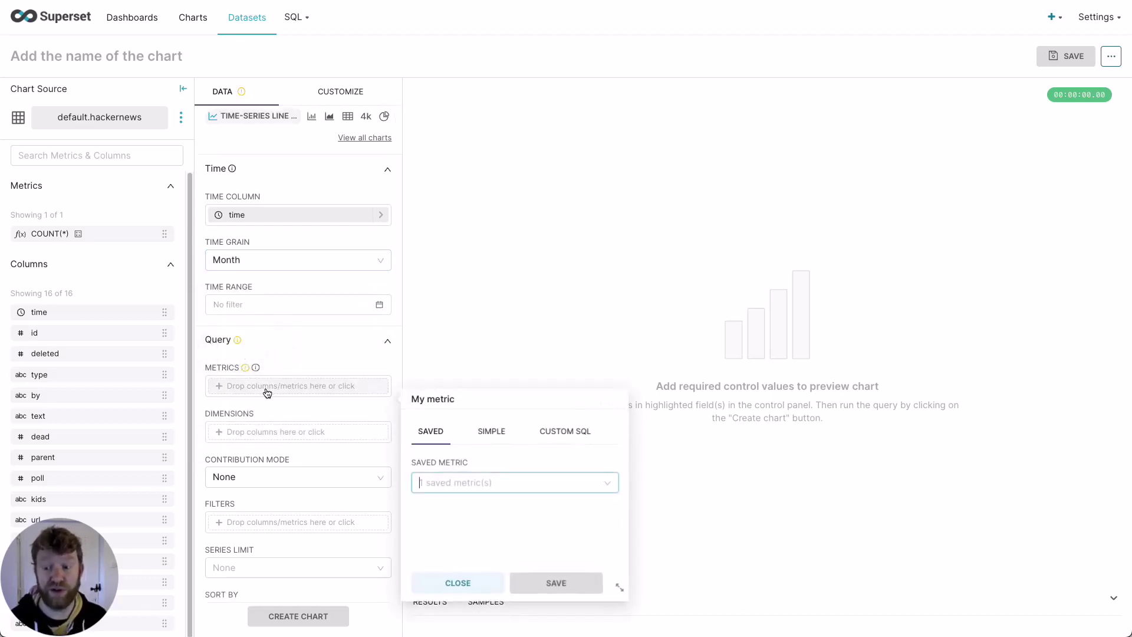
click(491, 478)
click(487, 514)
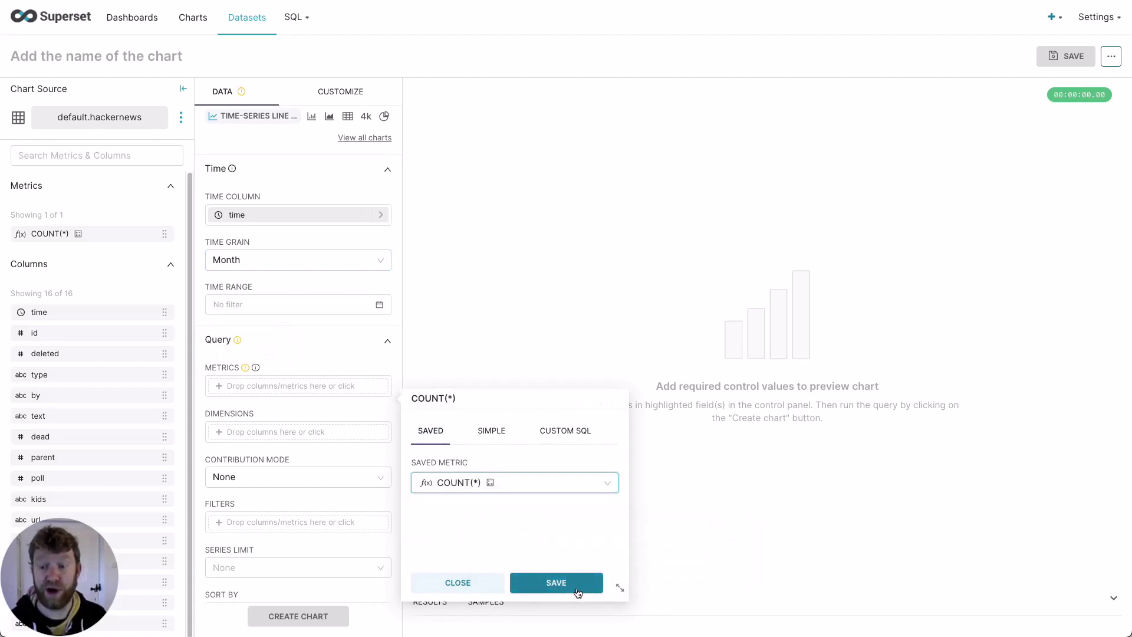
click(556, 582)
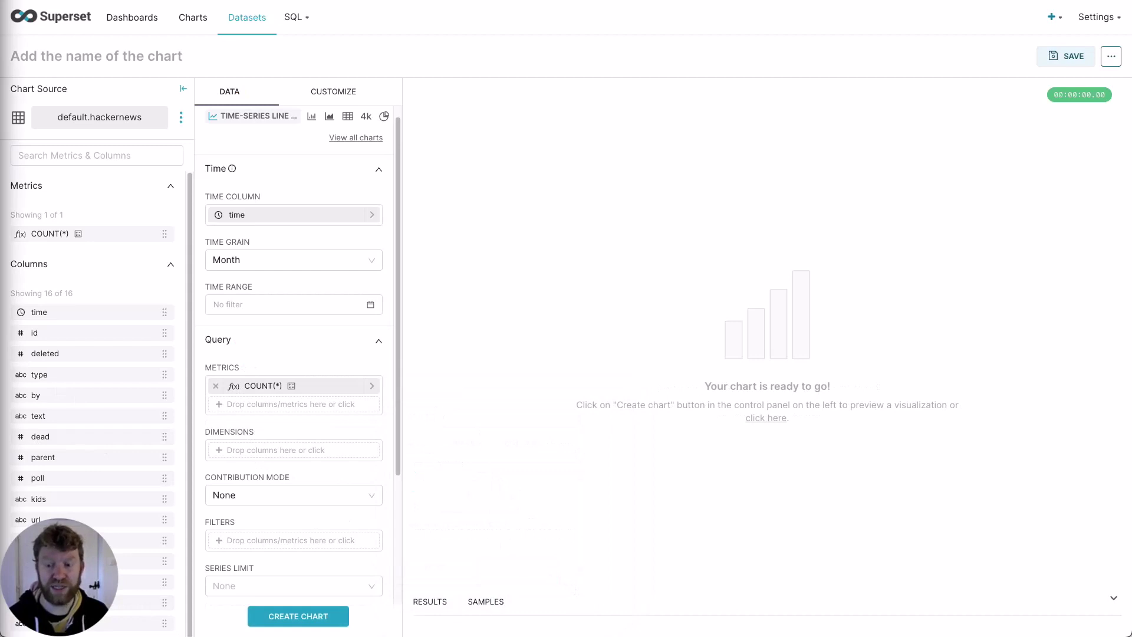
Step: Add a filter keeping only rows whose type is comment or story
click(265, 533)
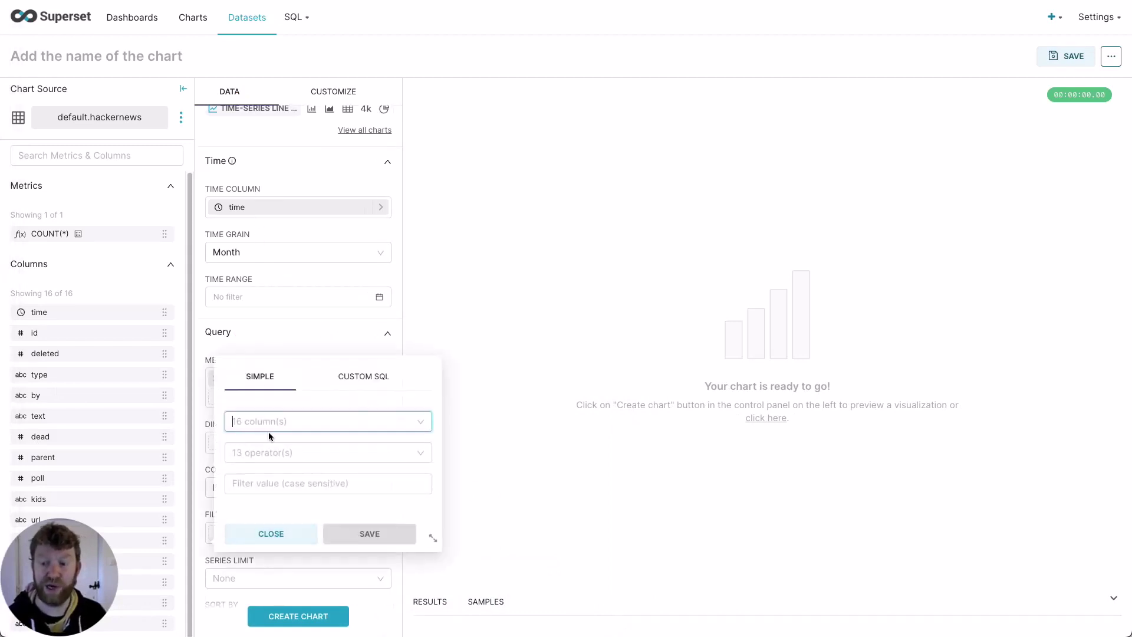
text(type)
click(276, 449)
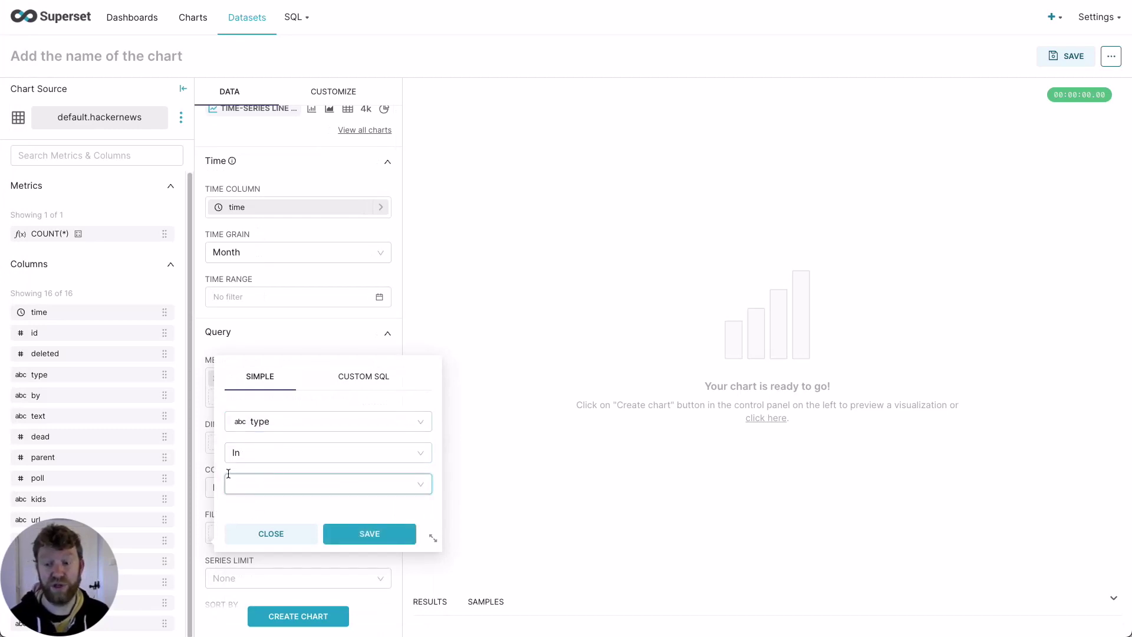
text(comment)
key(Return)
text(story)
key(Return)
click(276, 466)
click(370, 533)
Step: Add a Custom SQL filter: text ILIKE '%ClickHouse%' OR title ILIKE '%ClickHouse%'
scroll(255, 530, down, 1)
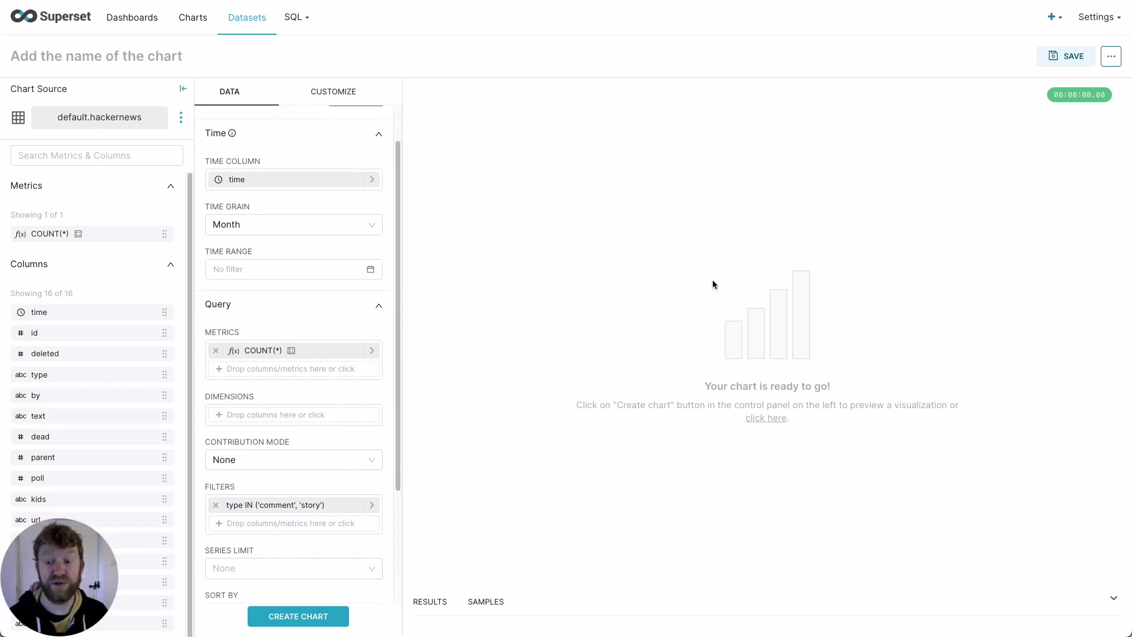
click(284, 530)
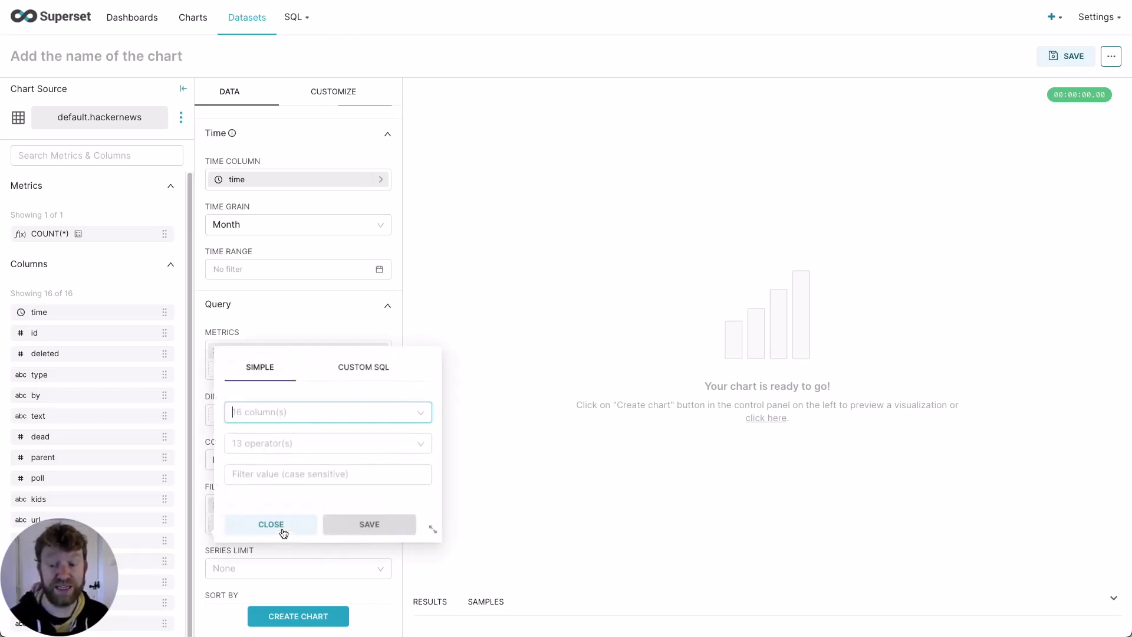
click(364, 376)
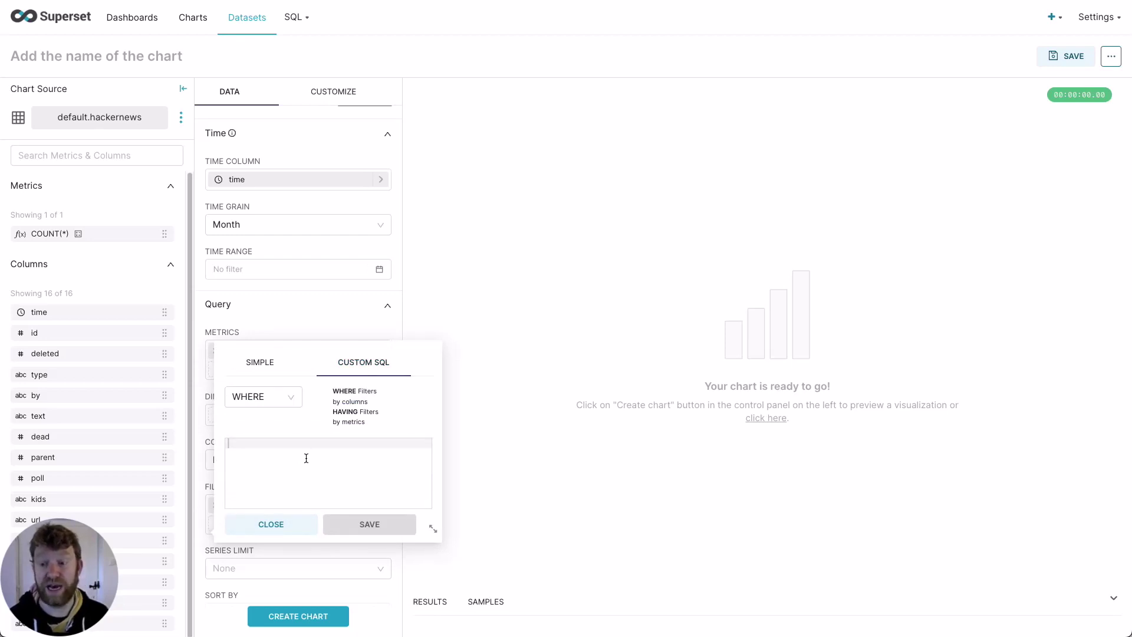
text(text ILIKE '%ClickHouse%' OR title ILIKE '%ClickHouse%')
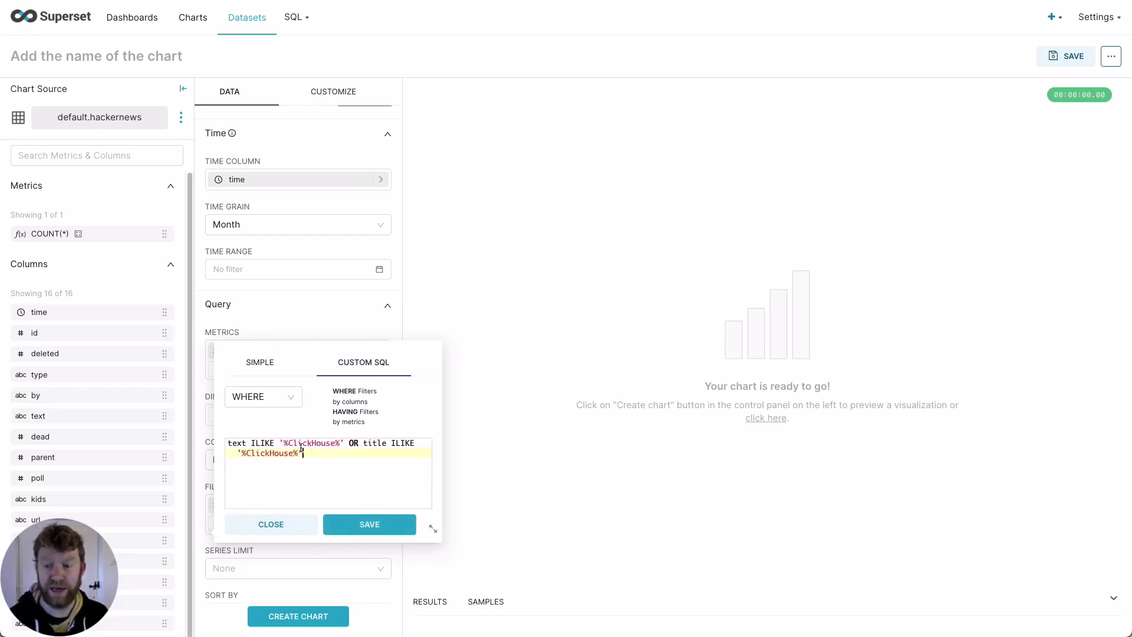
double_click(239, 443)
double_click(374, 445)
click(300, 455)
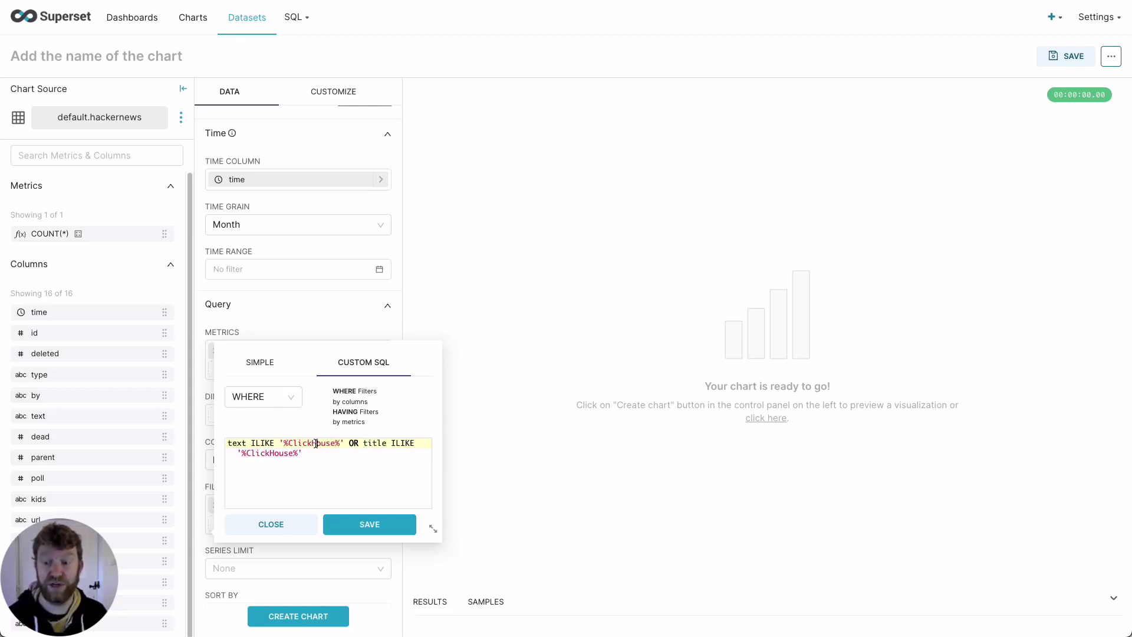
double_click(263, 445)
click(315, 470)
click(371, 525)
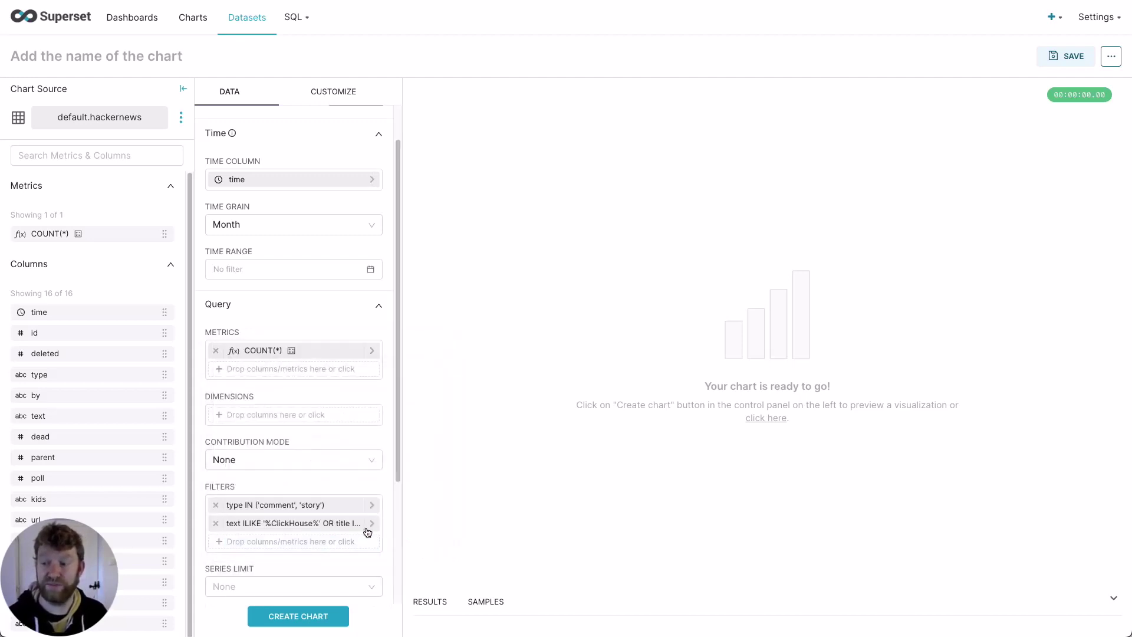
Step: Draw the monthly chart, then switch it to a Time-series Area Chart and update
click(287, 622)
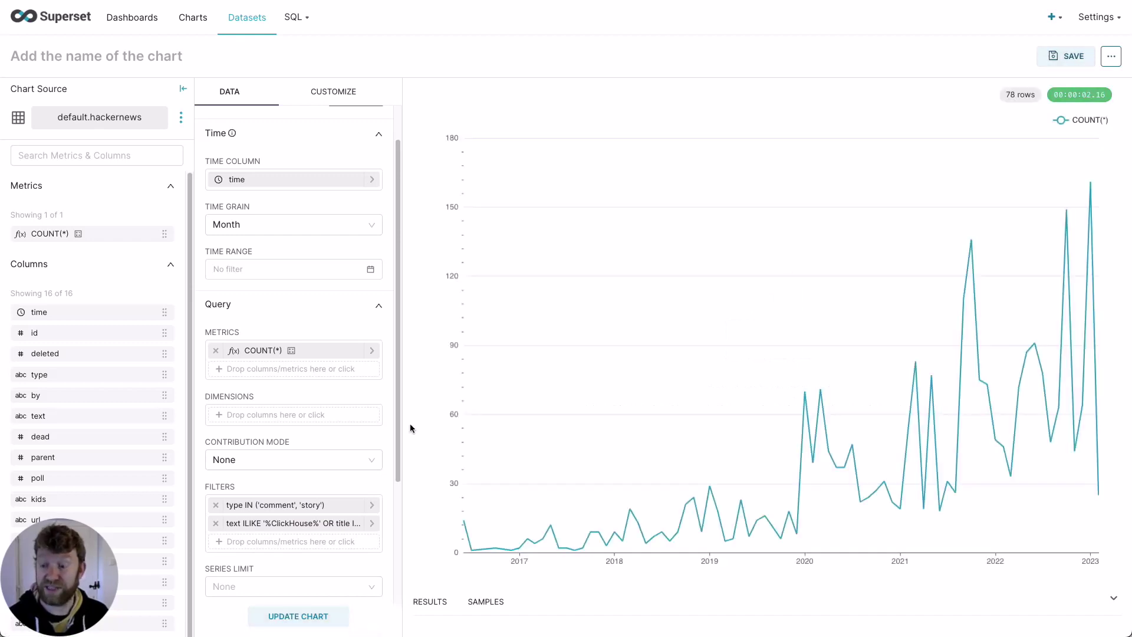
scroll(328, 457, up, 1)
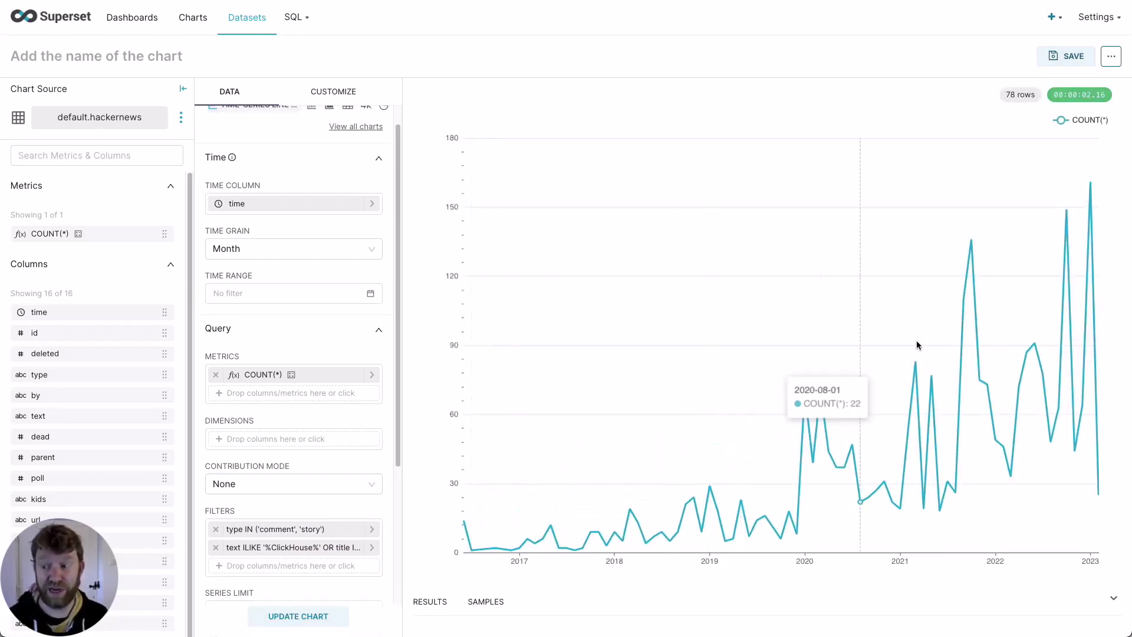
scroll(342, 392, up, 1)
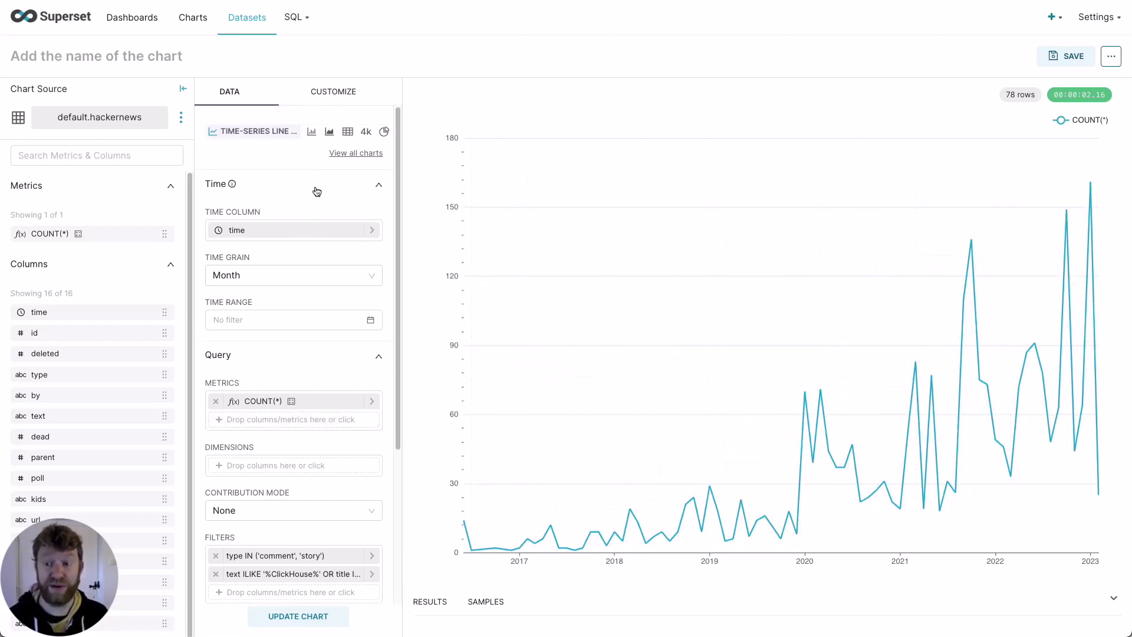
click(331, 132)
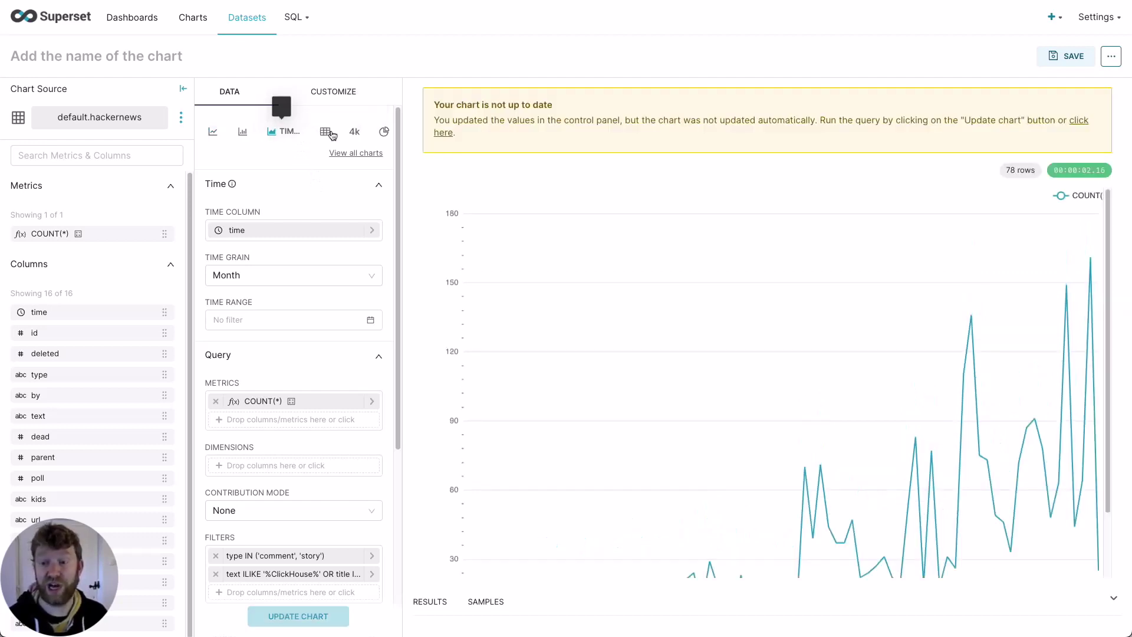
click(314, 619)
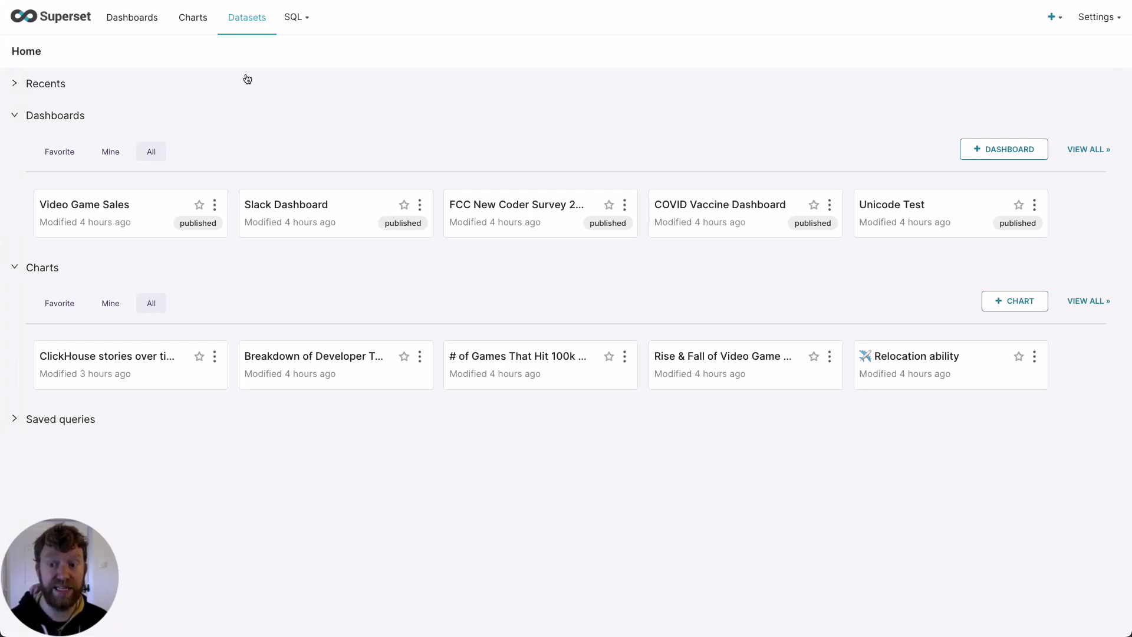
Step: Pick database ClickHouse Connect, schema default and table forex_2020s for a new dataset
click(249, 22)
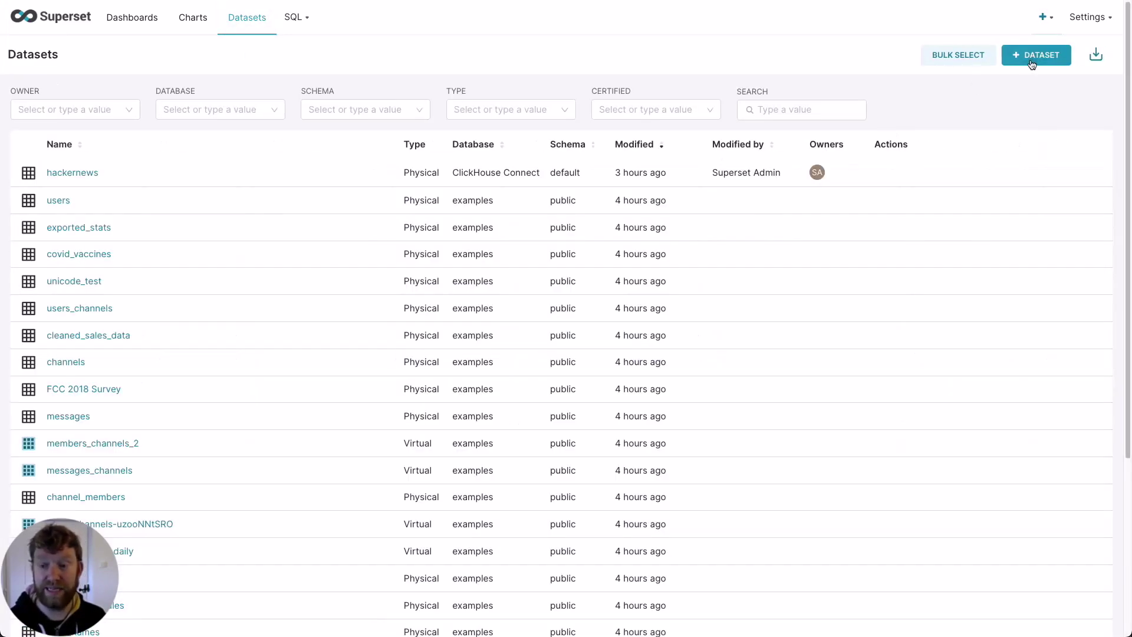
click(1032, 62)
click(177, 168)
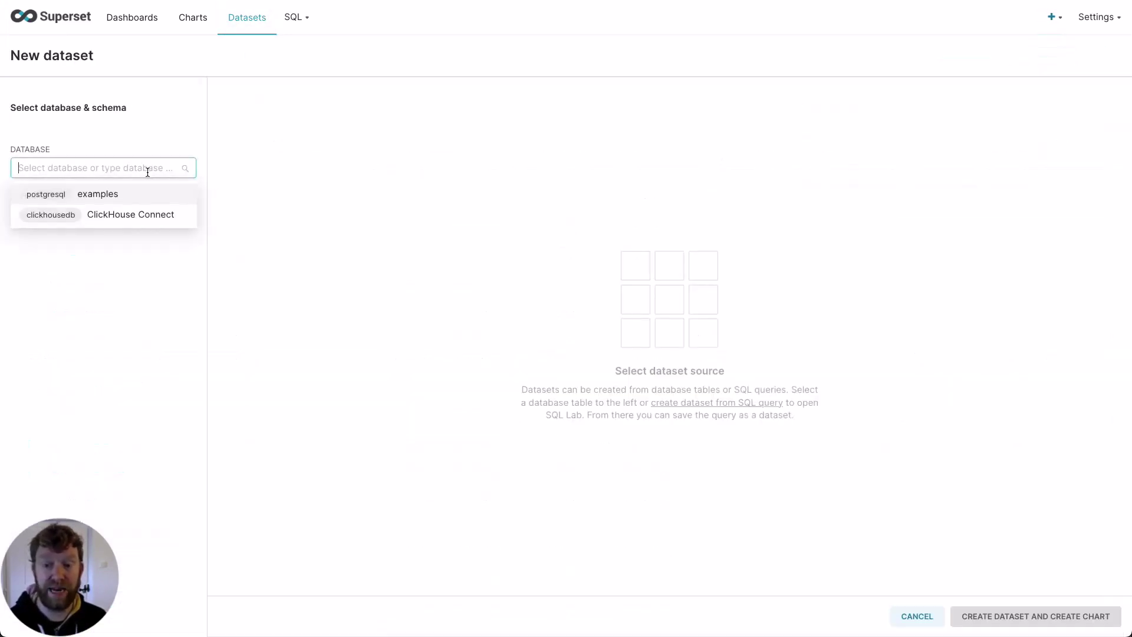
click(135, 216)
click(116, 214)
click(83, 263)
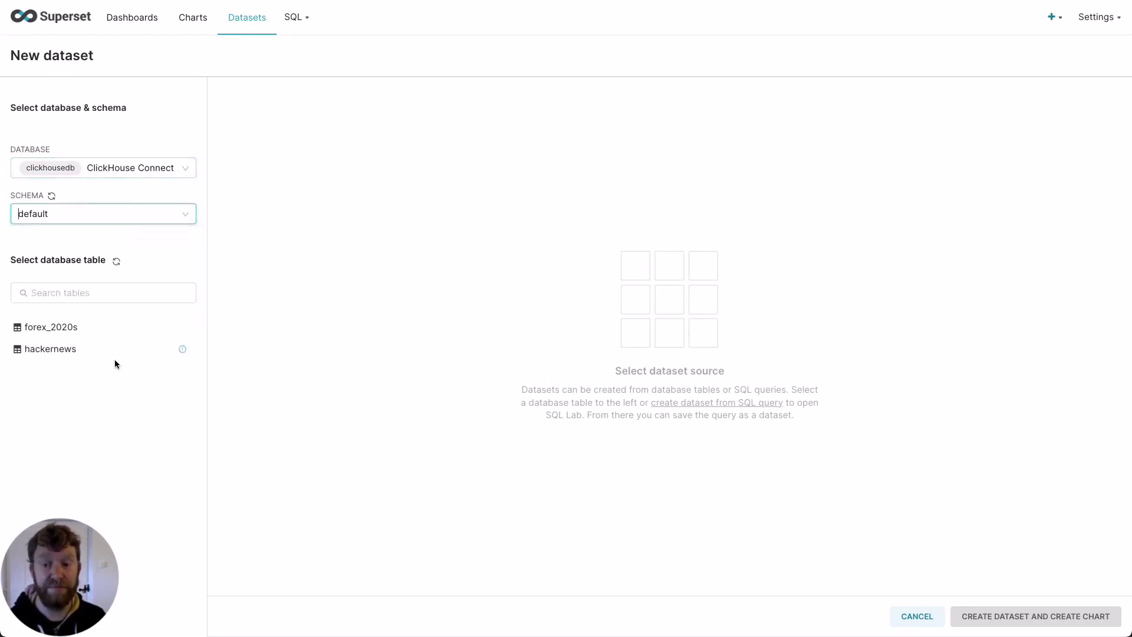
click(73, 330)
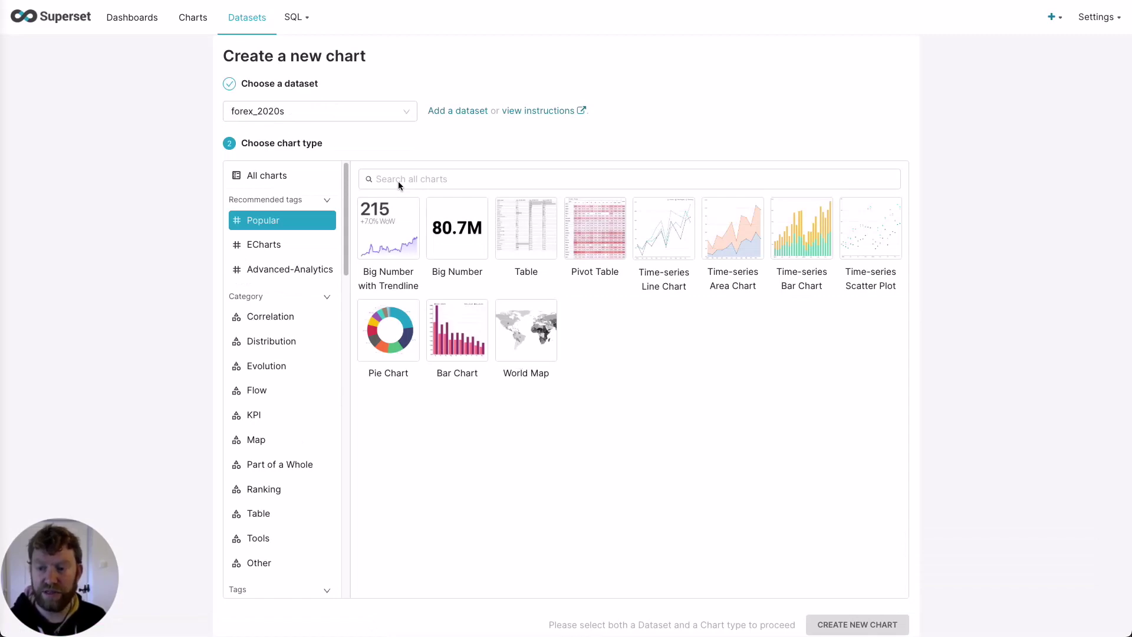
Step: Create a new Treemap chart on the forex_2020s dataset
click(404, 178)
text(treemap)
click(388, 228)
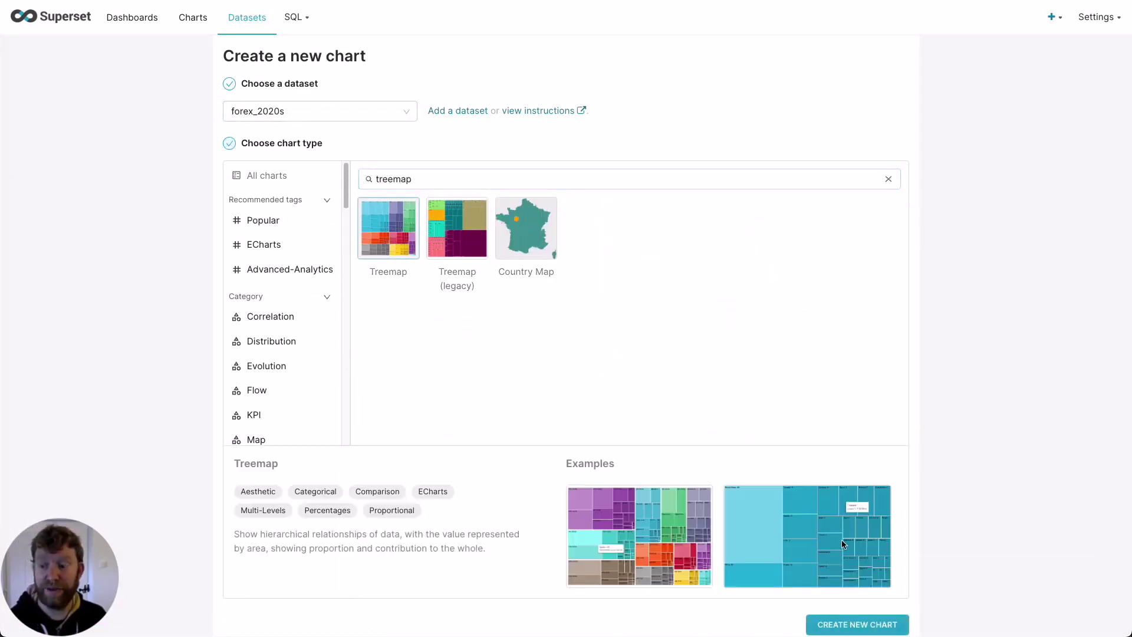
click(873, 626)
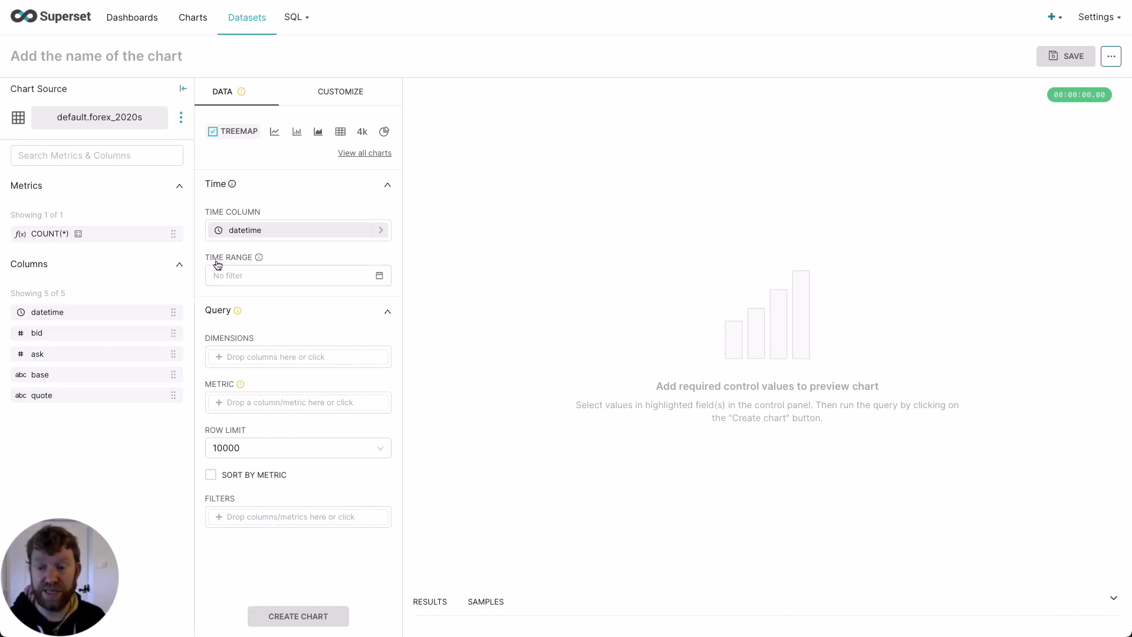
Step: Set the chart's time range to Last > last year
click(246, 279)
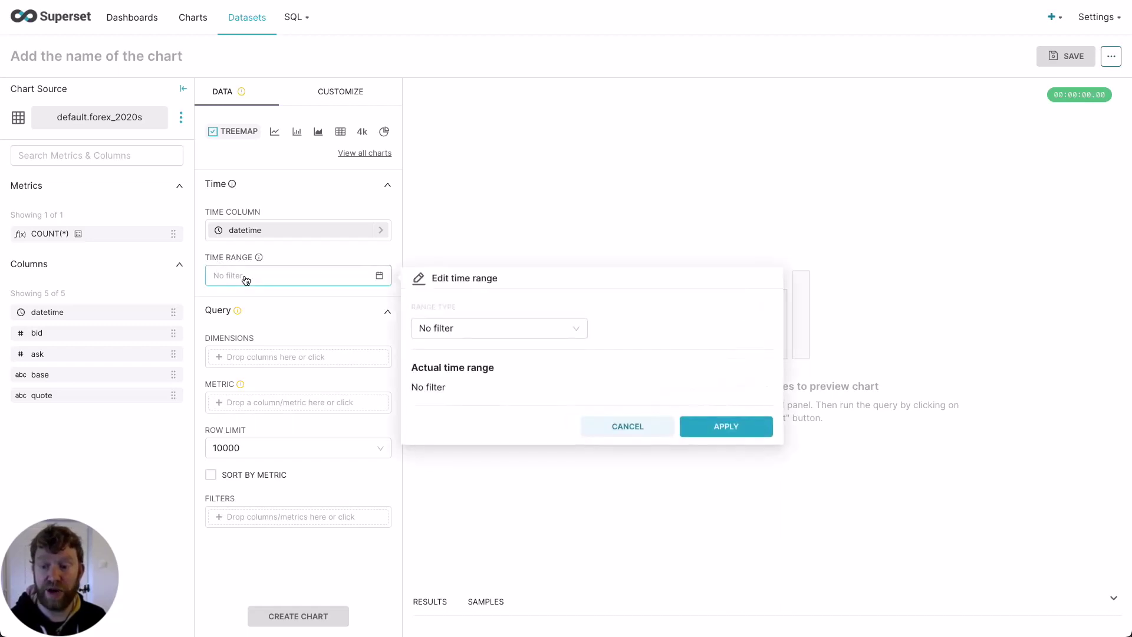
click(482, 327)
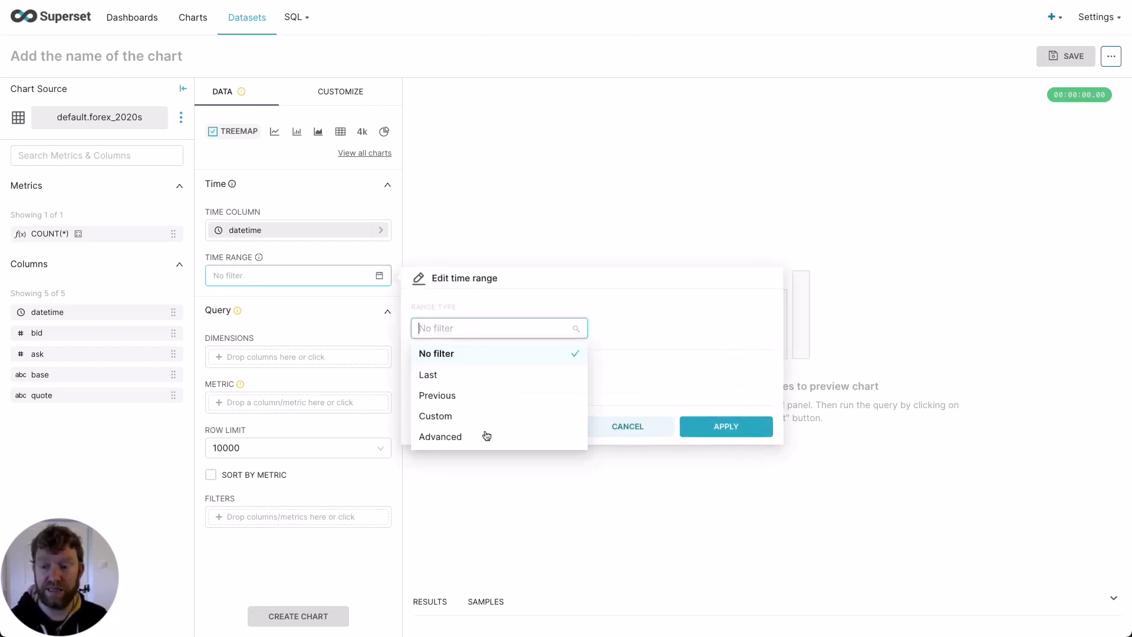
click(450, 375)
click(437, 501)
click(725, 597)
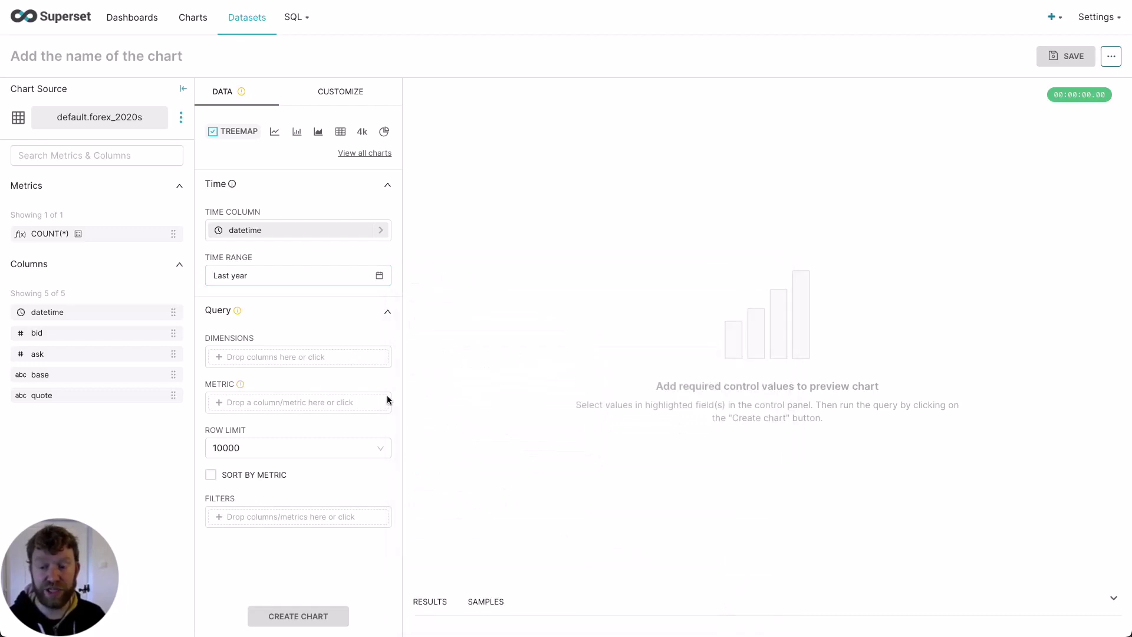
Step: Add base and quote as the treemap's dimensions
click(260, 358)
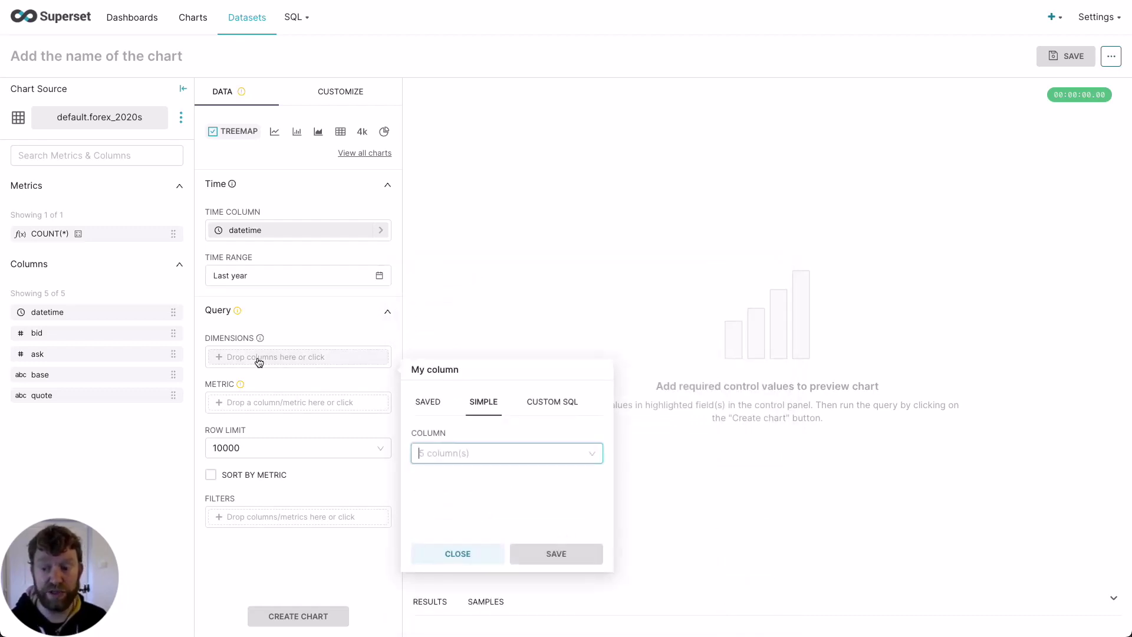
text(base)
click(463, 470)
click(556, 571)
click(271, 375)
text(quote)
click(436, 400)
click(556, 474)
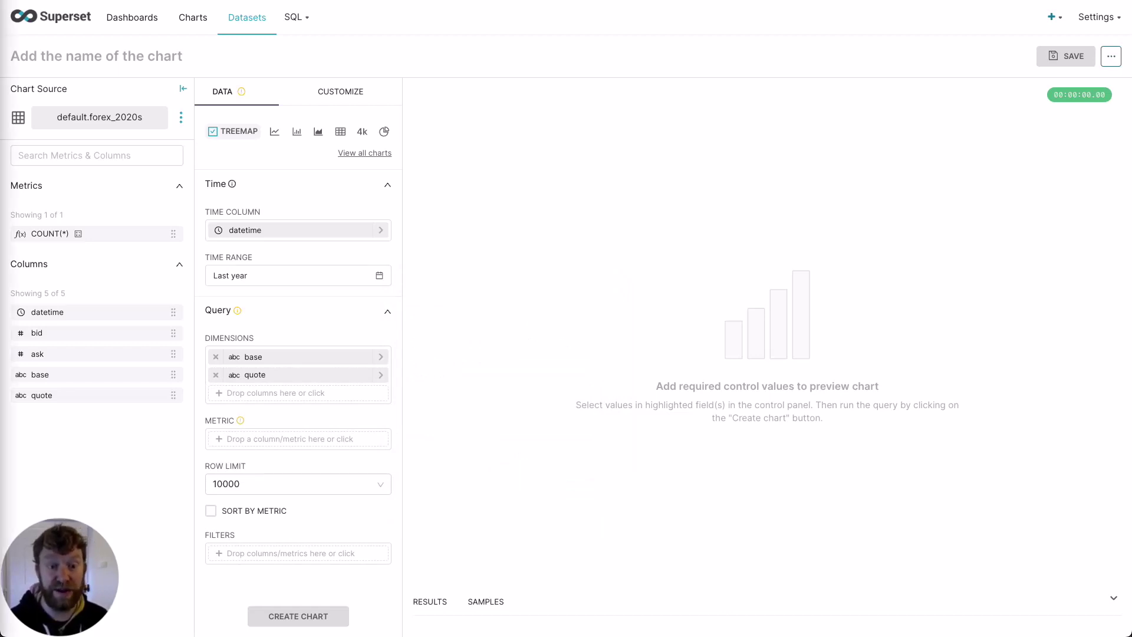
Step: Add the custom SQL metric 1-avg(ask-bid) and render the treemap
click(313, 443)
click(561, 289)
click(517, 354)
text(1-avg(ask-bid))
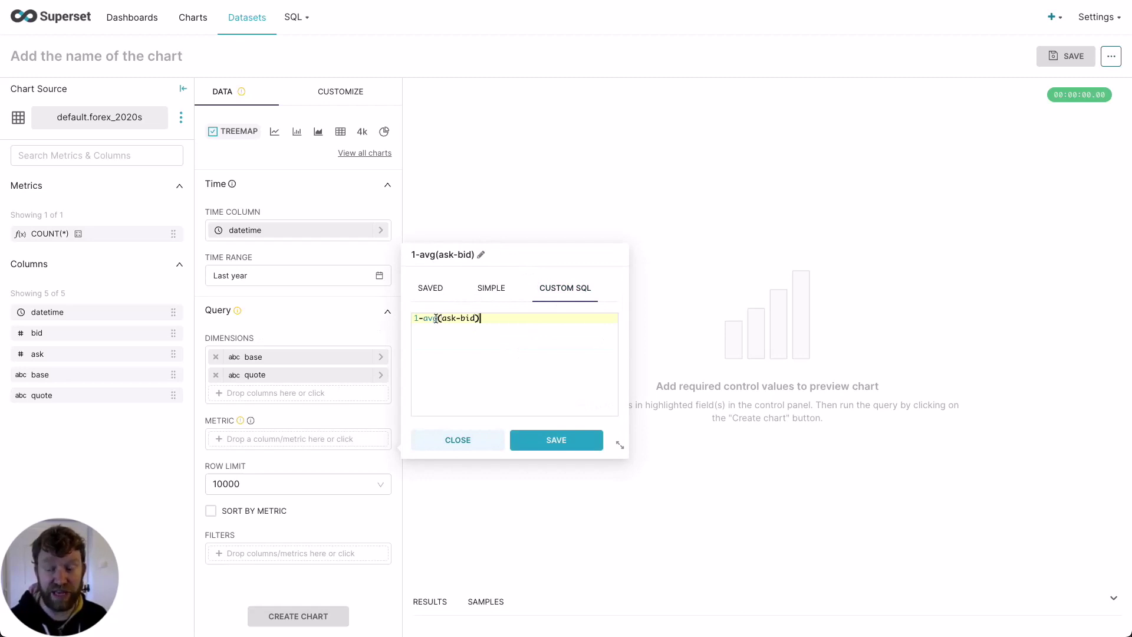
click(556, 438)
click(296, 616)
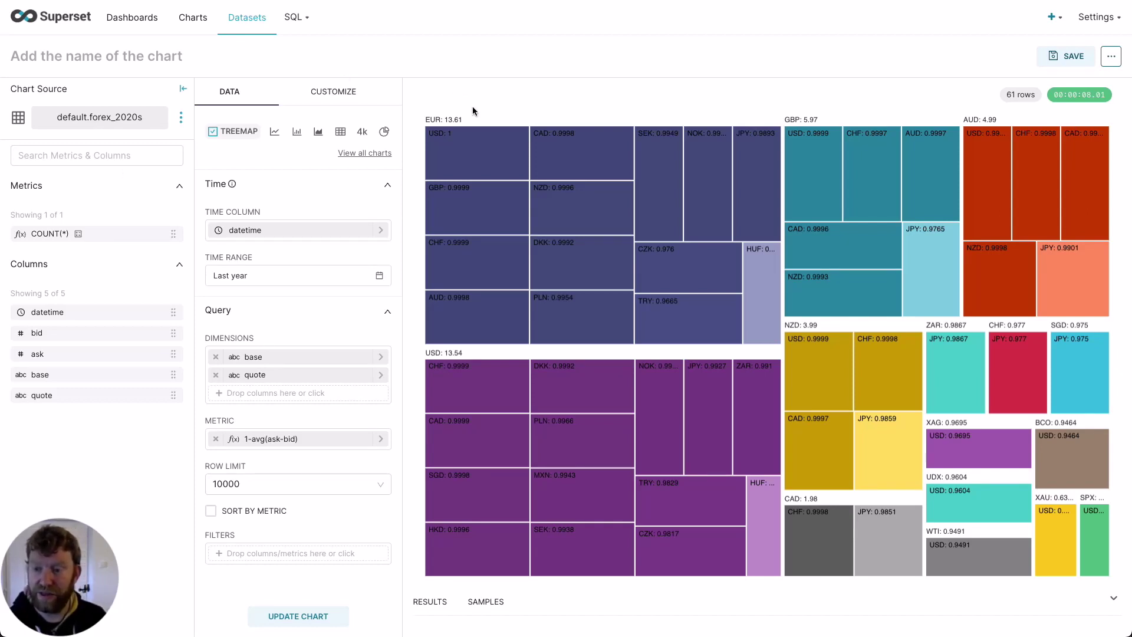
Step: Inspect the values shown on the treemap's currency tiles
mouse_move(457, 148)
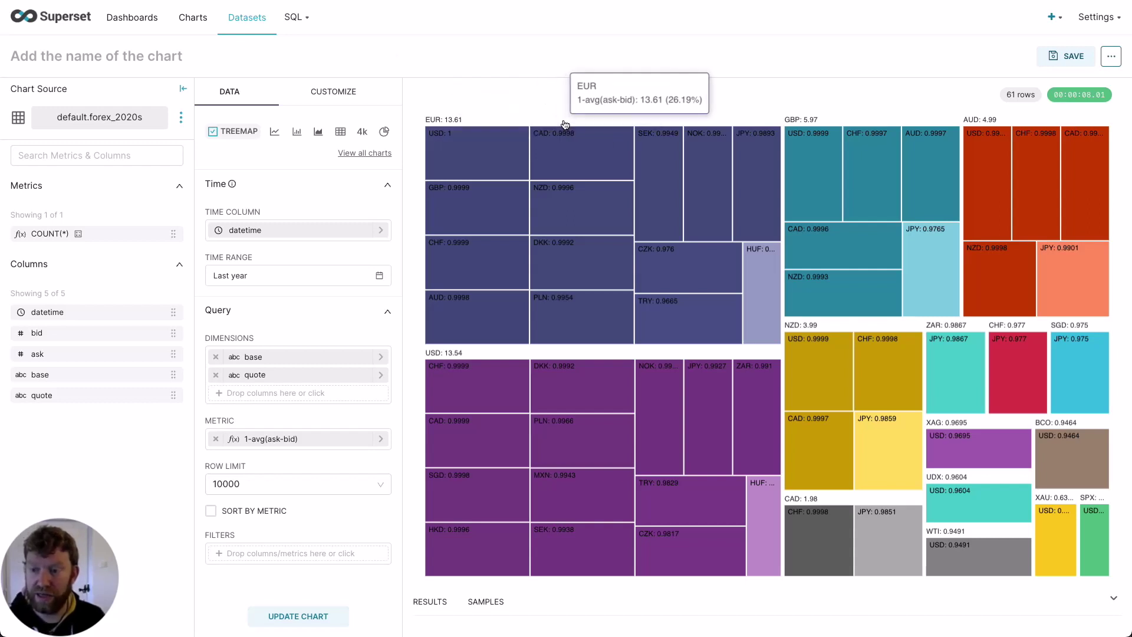
mouse_move(448, 367)
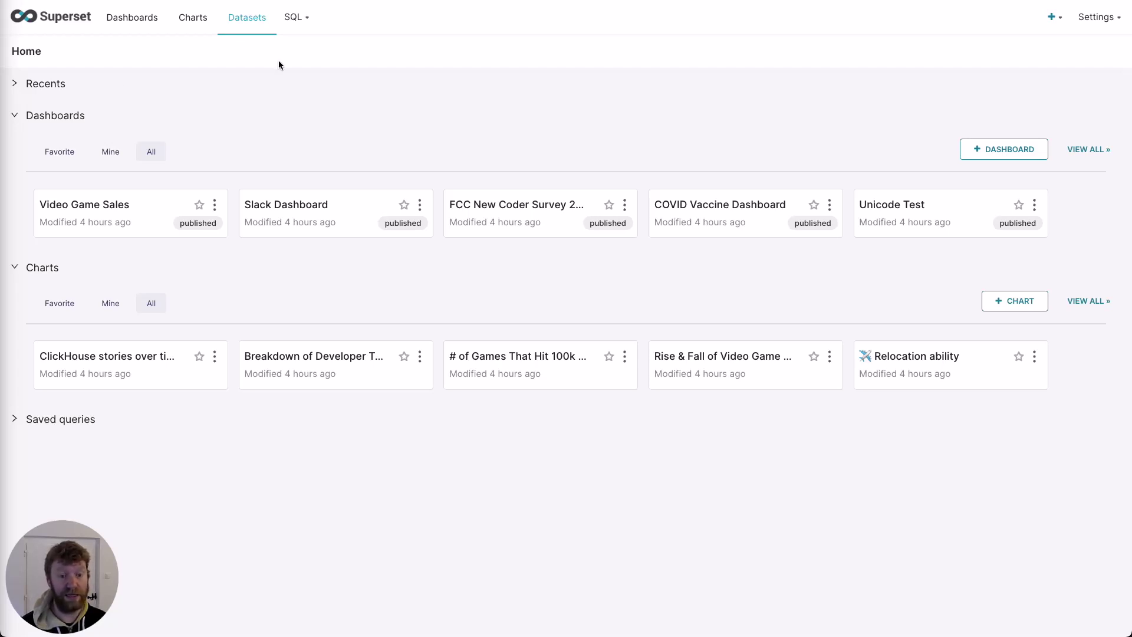
Step: Create a Mixed Time-Series chart from the ECharts types using the forex_2020s dataset
click(194, 20)
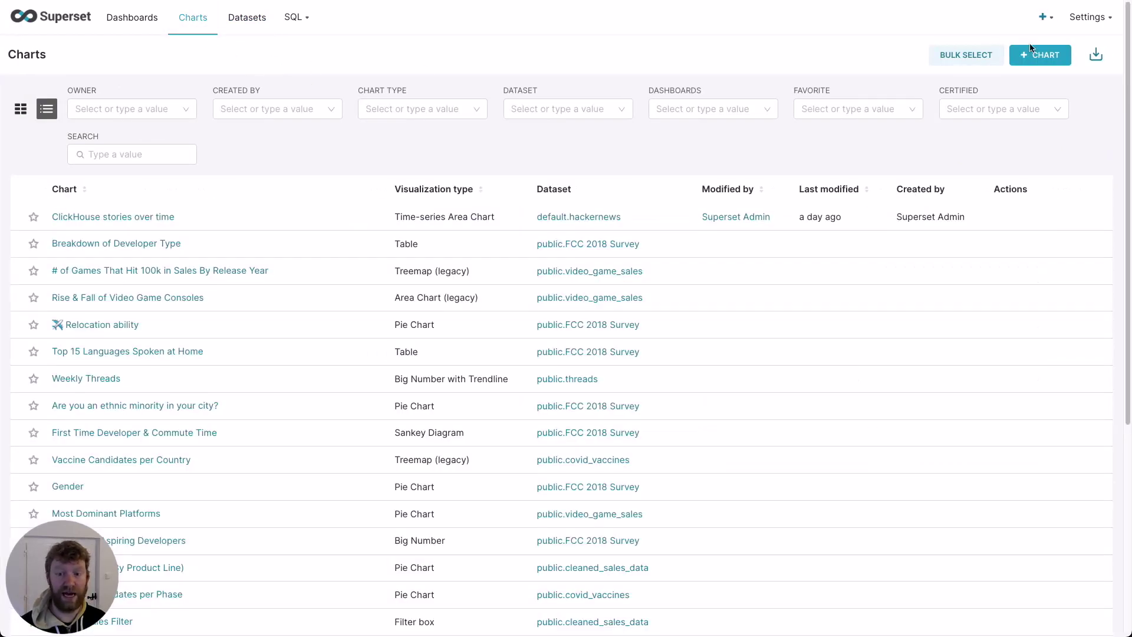
click(1032, 53)
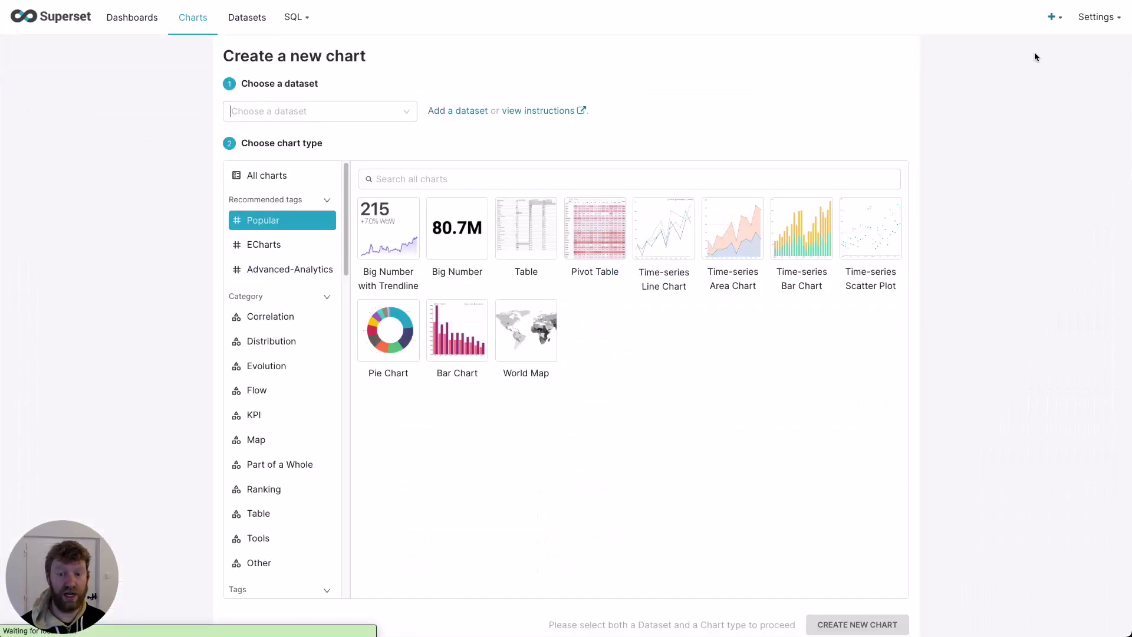
click(281, 117)
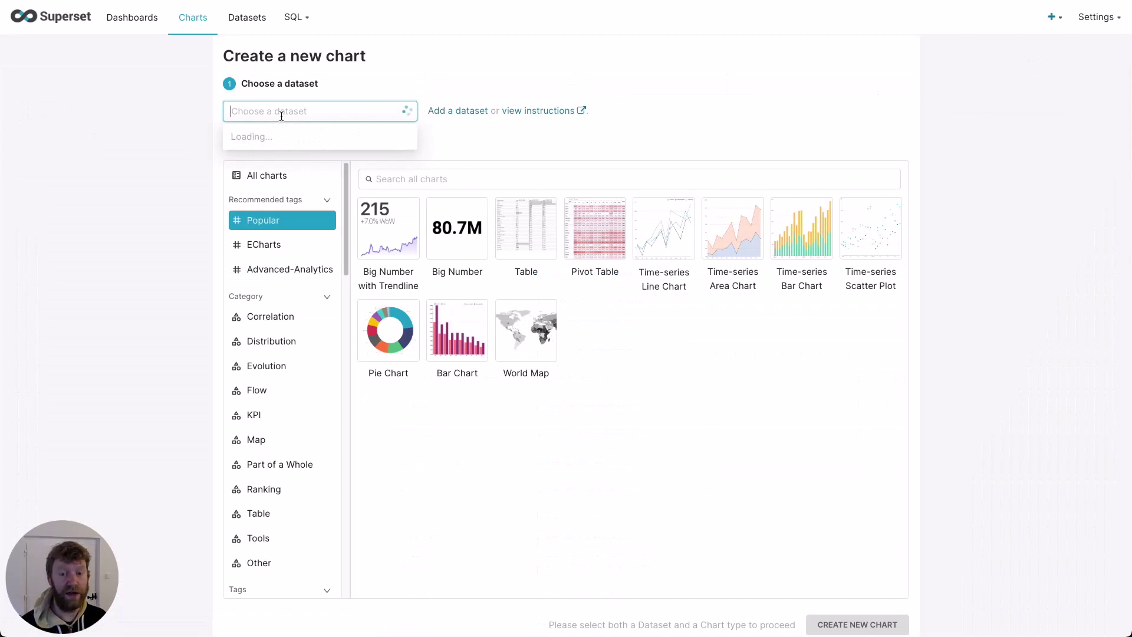
text(fore)
click(346, 136)
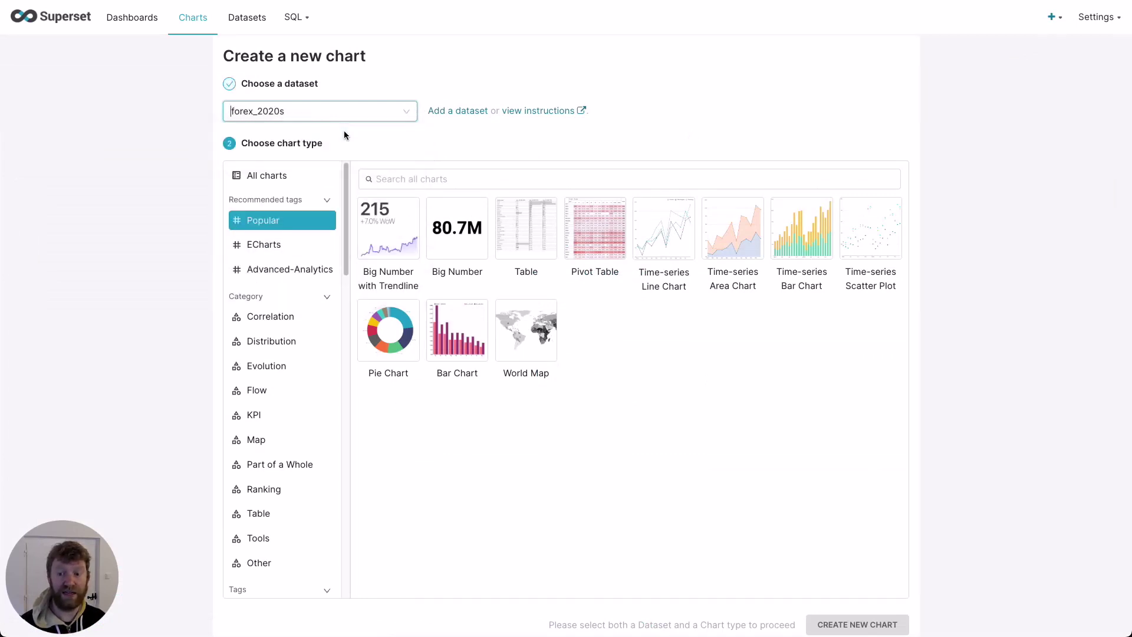
click(281, 244)
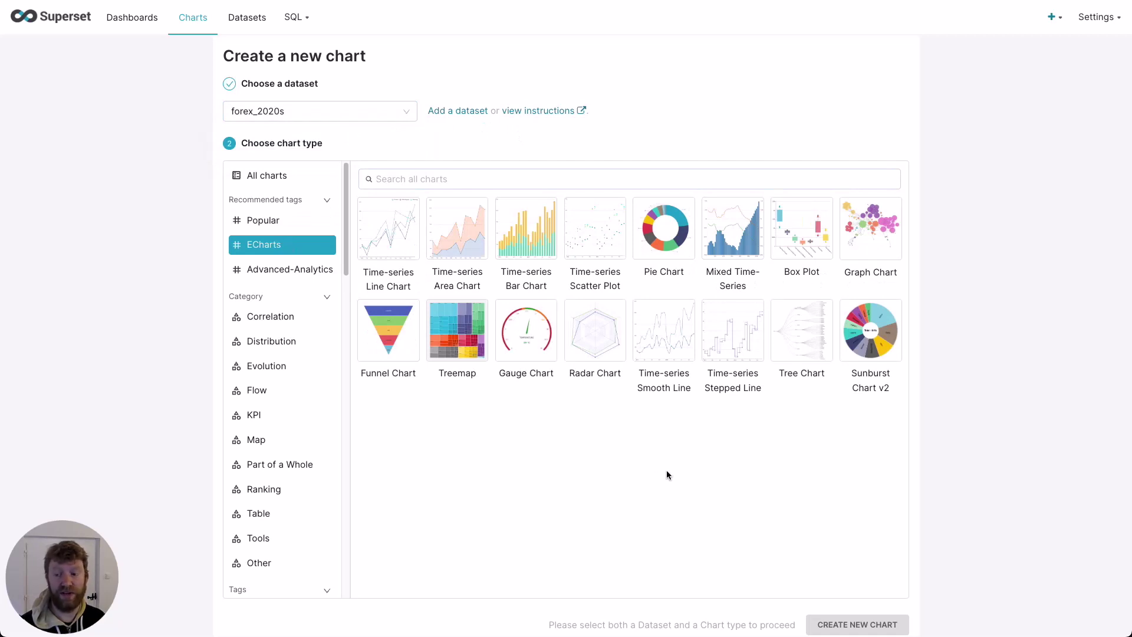
click(738, 255)
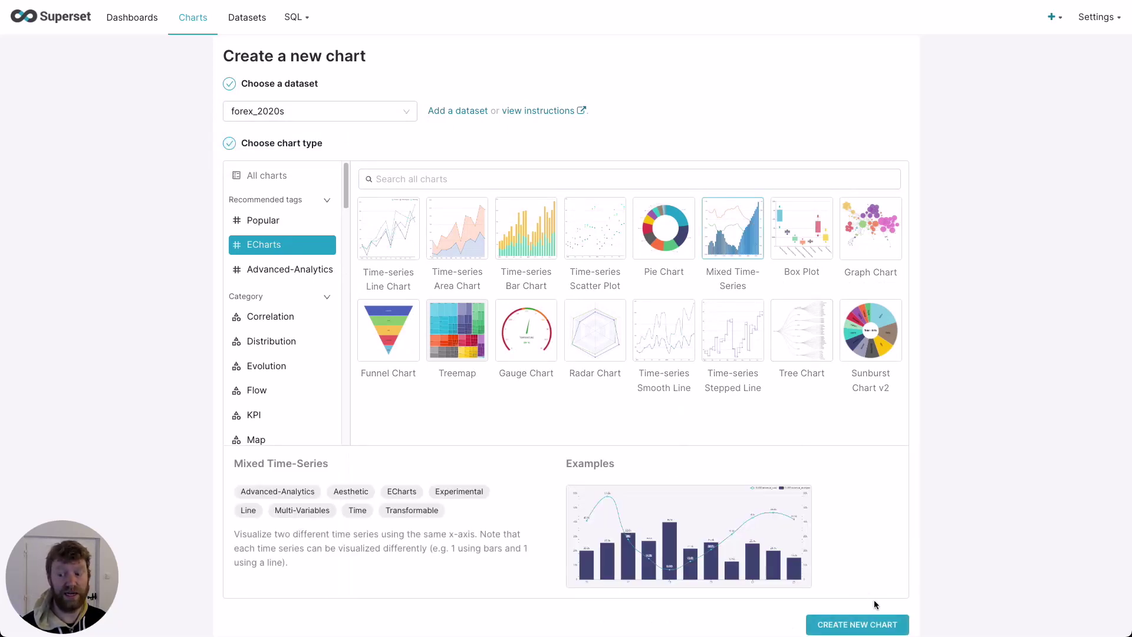
click(875, 623)
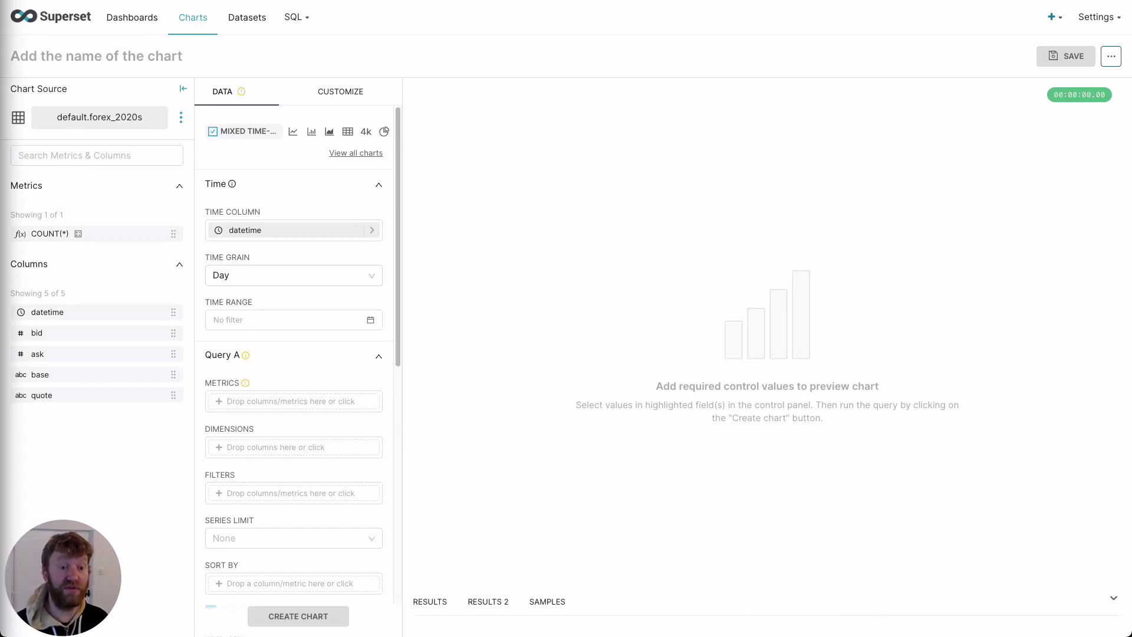
Step: Set a custom time range with specific dates 2016-08-01 to 2022-08-01
click(329, 321)
click(476, 377)
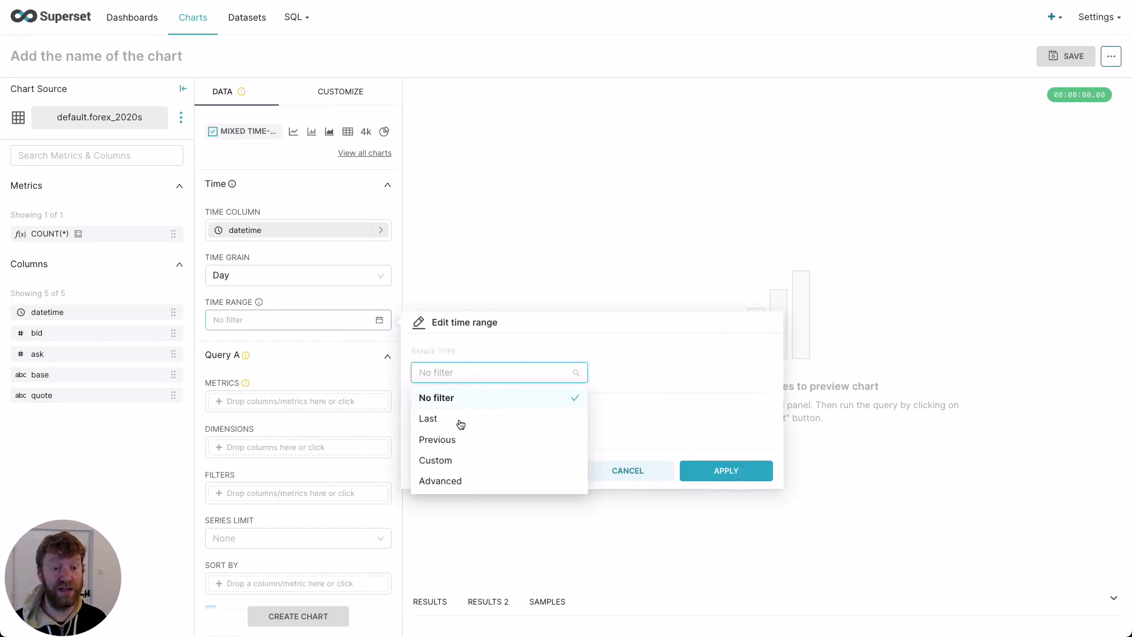
click(460, 458)
click(458, 456)
click(448, 501)
click(443, 482)
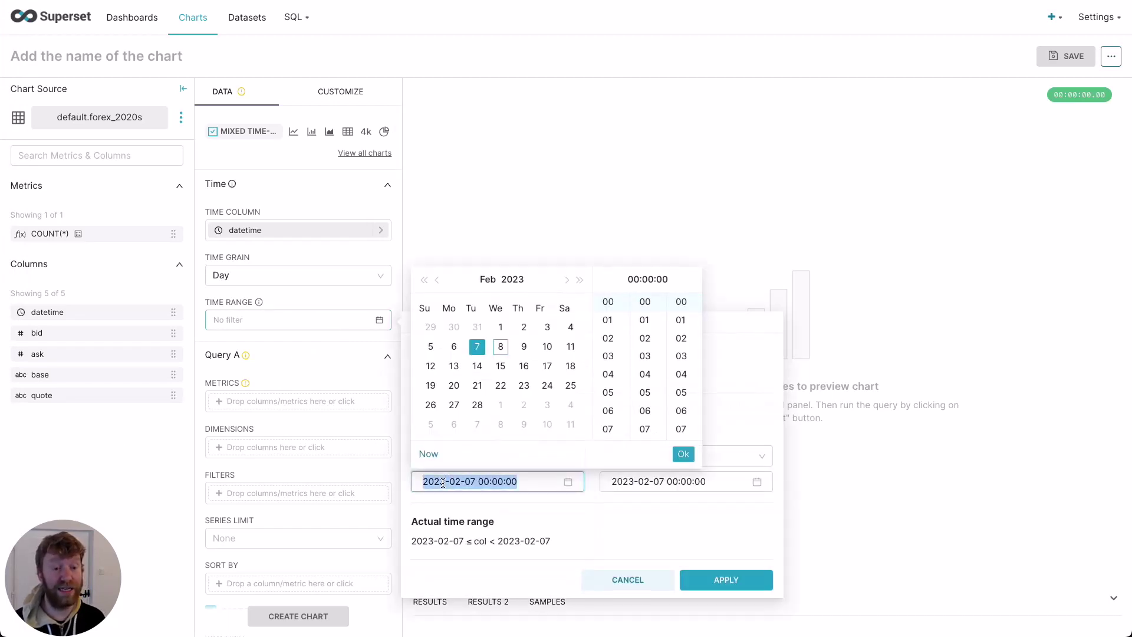
key(ctrl+a)
key(ctrl+v)
click(683, 453)
click(648, 482)
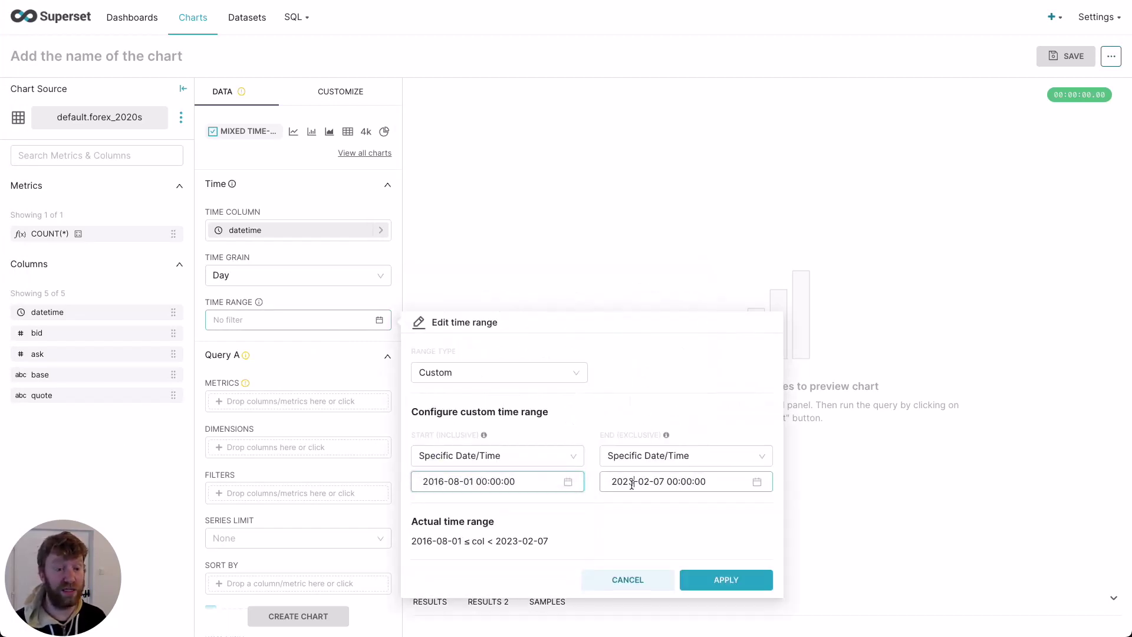
key(ctrl+a)
key(ctrl+v)
drag(633, 482, 610, 484)
text(2022)
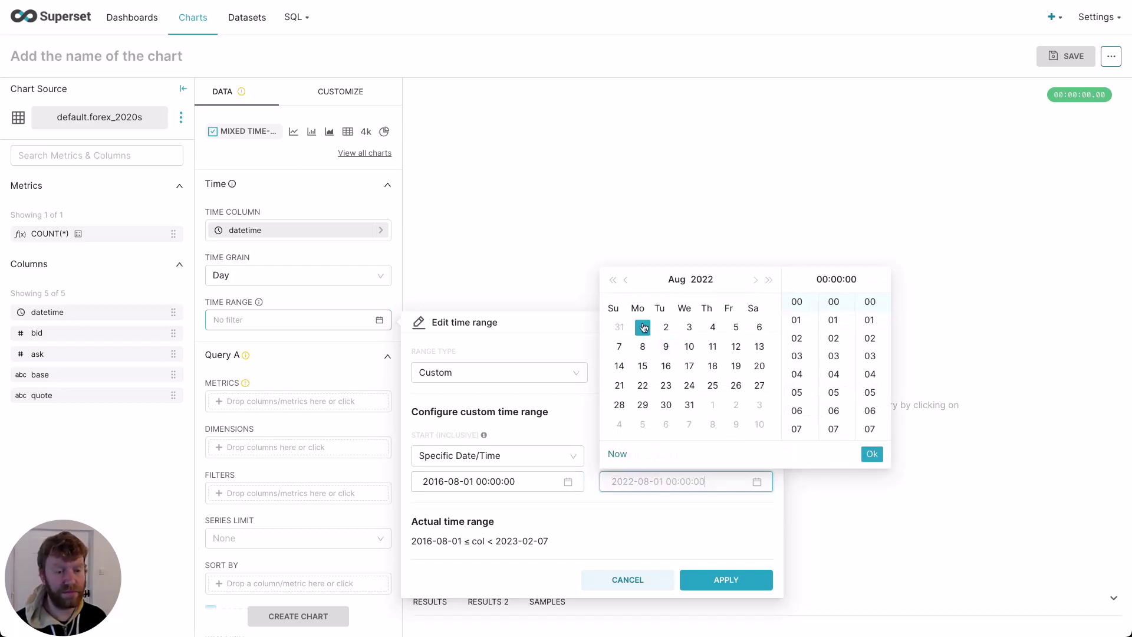
click(872, 453)
Step: Apply the time range and give Query A the custom SQL metric argMax(ask, datetime)
click(725, 579)
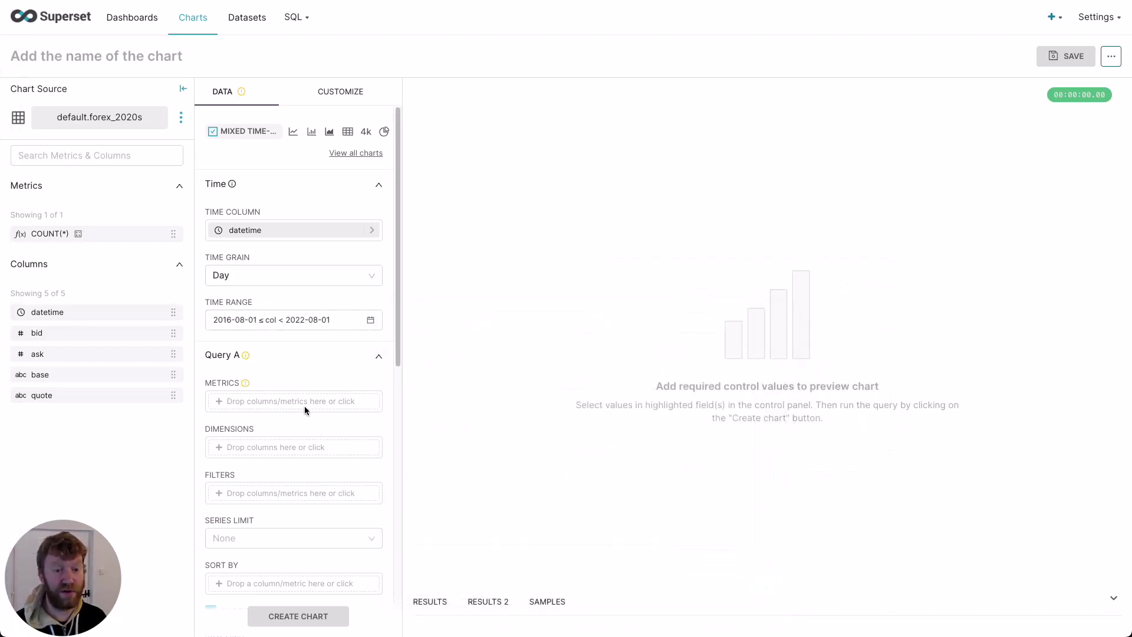
click(304, 403)
click(580, 451)
click(482, 483)
text(argMax(ask, datetime))
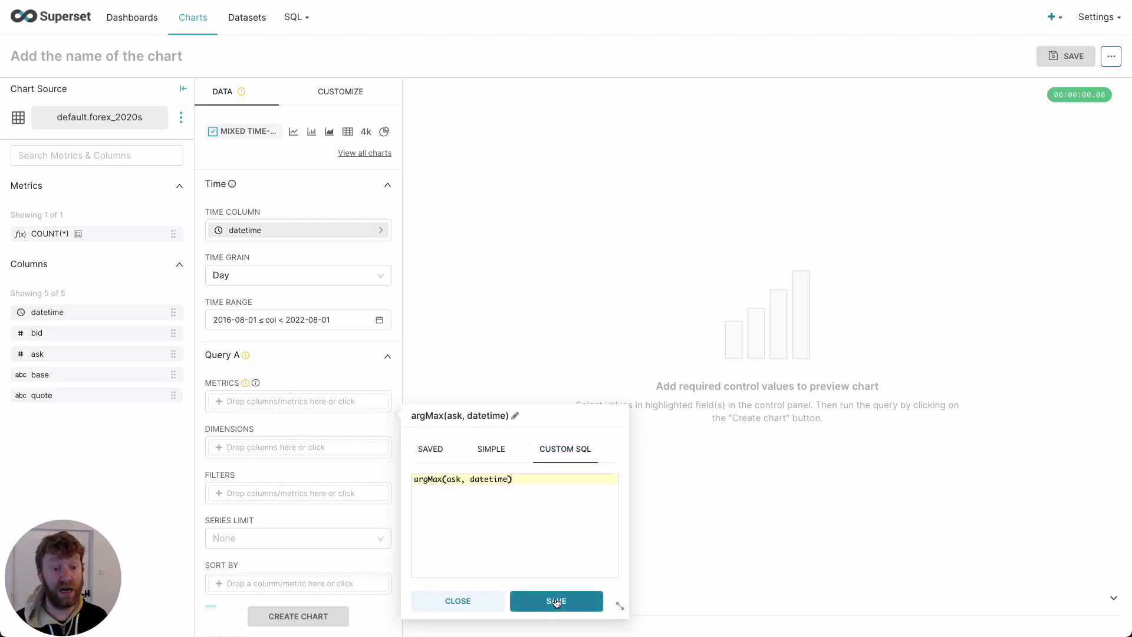
click(555, 600)
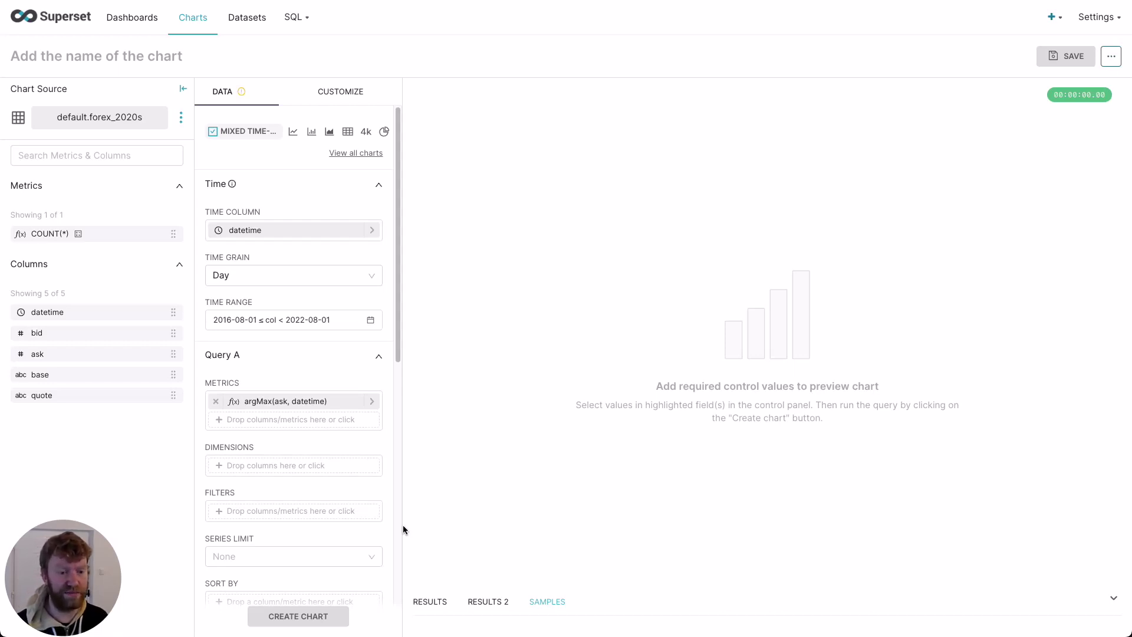
Step: Add base and quote as Query A's dimensions
click(286, 468)
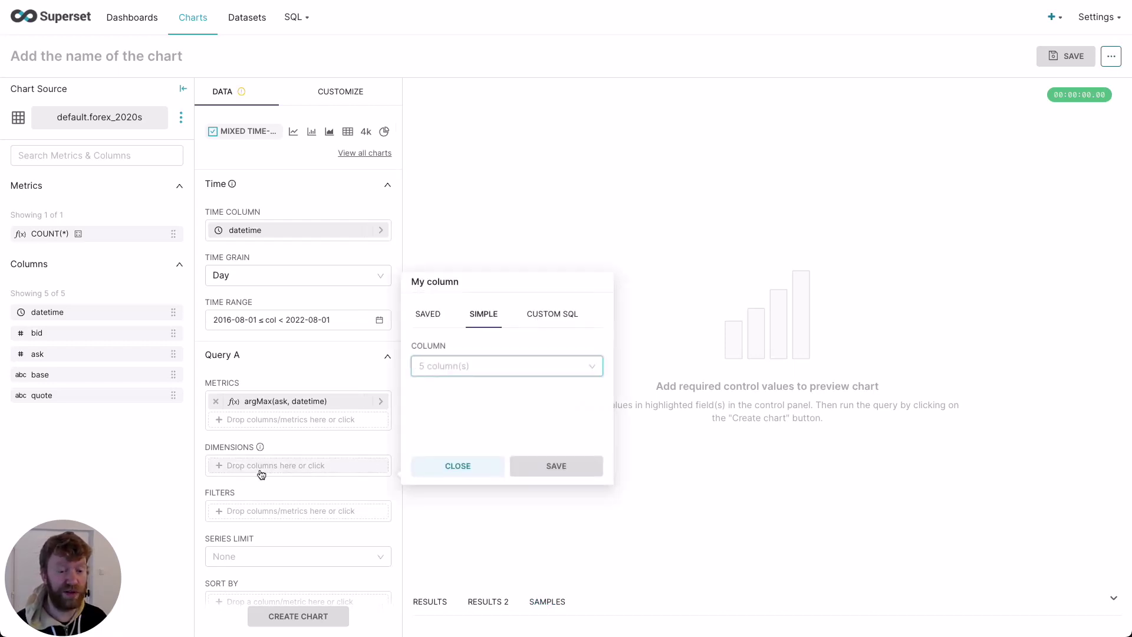
text(base)
click(442, 392)
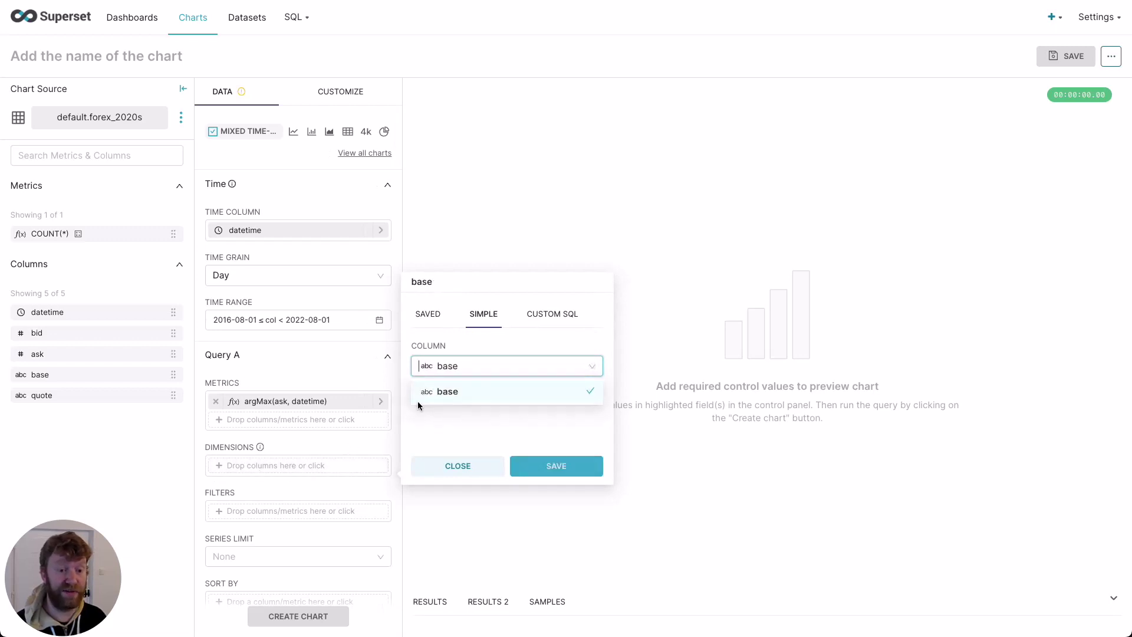
click(556, 466)
click(278, 483)
text(quote)
click(471, 410)
click(556, 484)
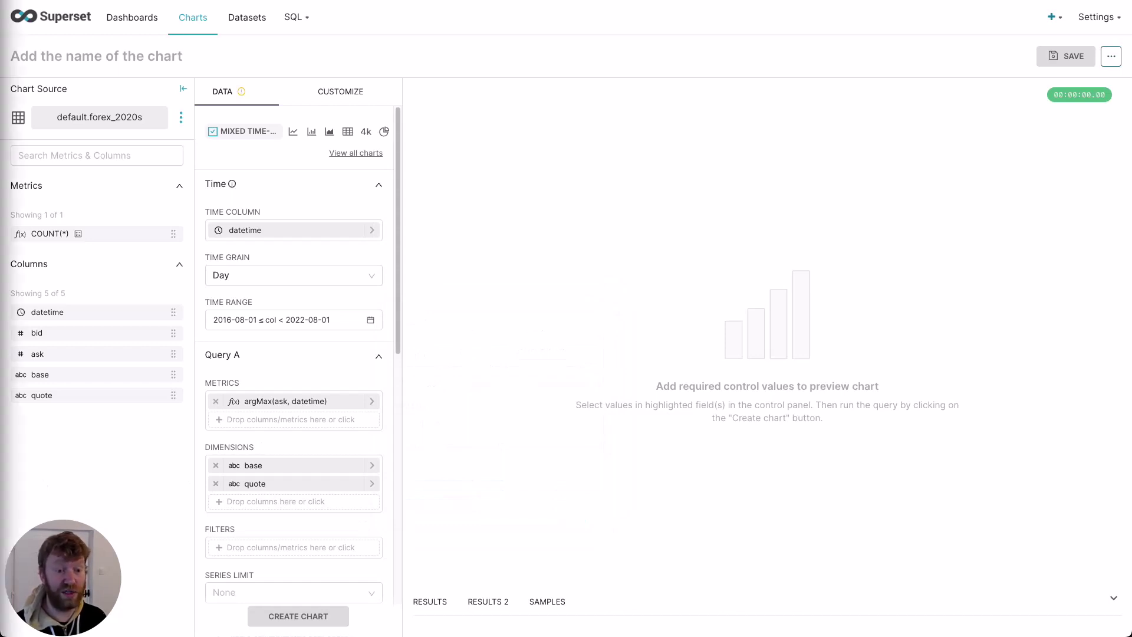
Step: Filter Query A to the GBP/USD and EUR/GBP pairs with a custom SQL WHERE clause
scroll(345, 458, down, 1)
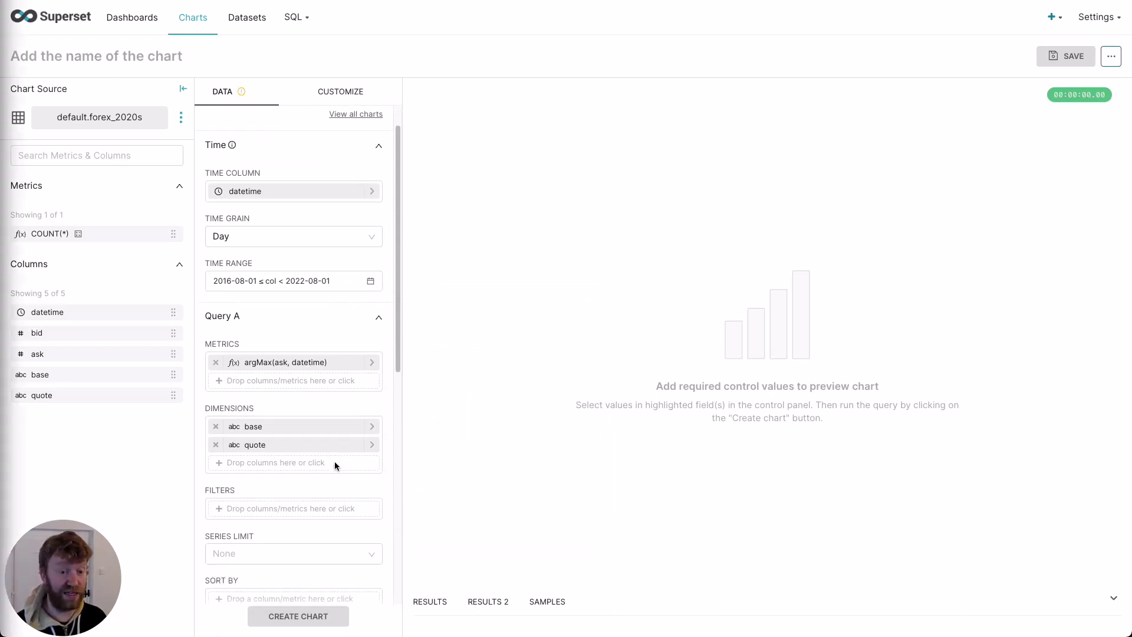
click(270, 508)
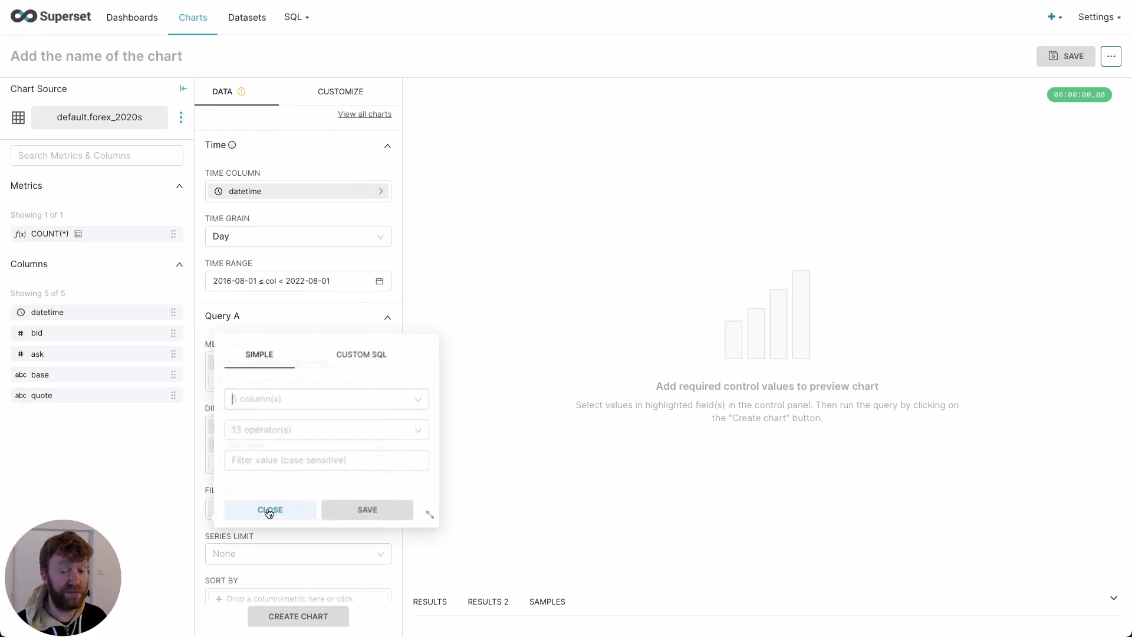
click(369, 352)
click(299, 454)
text((base = 'GBP' AND quote = 'USD') OR (base = 'EUR' AND quote ='GBP'))
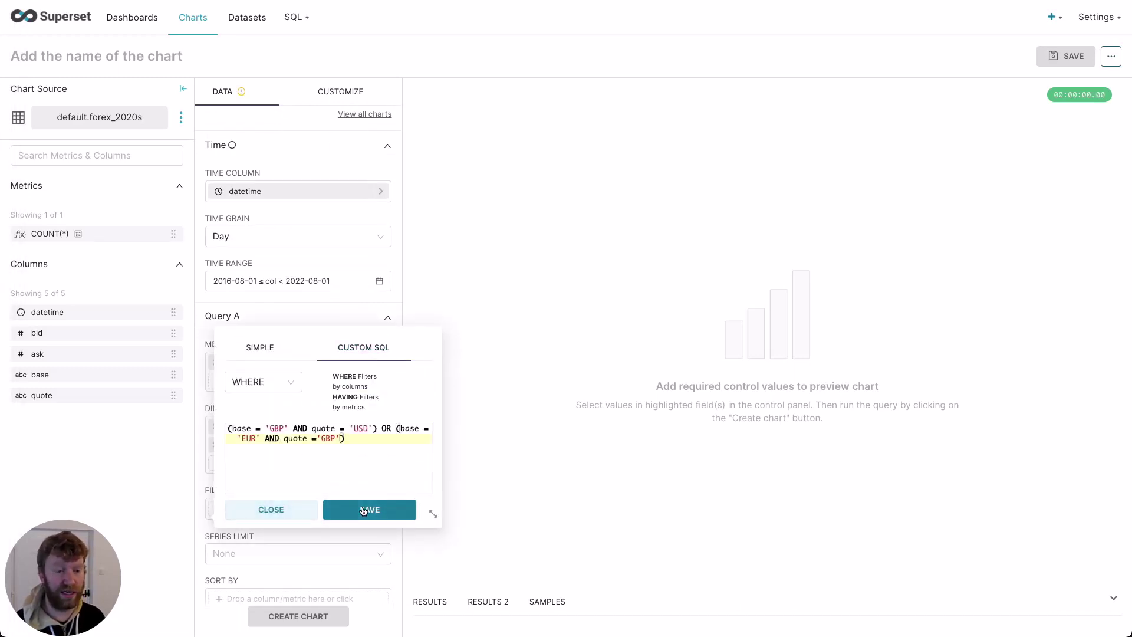
click(364, 510)
scroll(330, 471, down, 5)
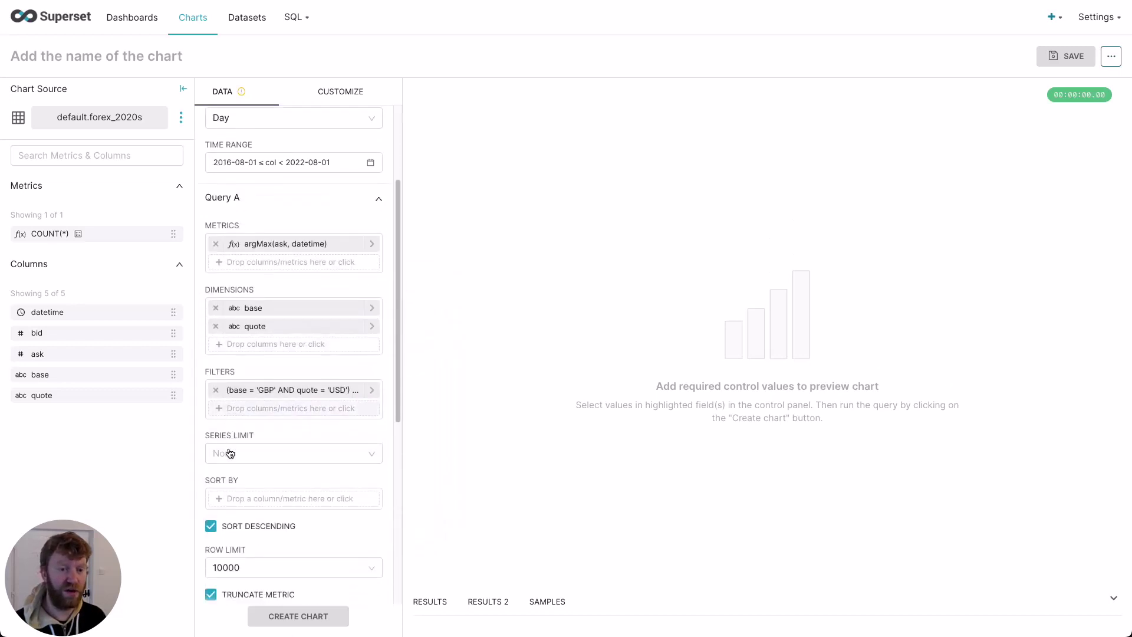
Step: Give Query B the custom SQL metric avg(ask) - avg(bid)
scroll(230, 452, down, 3)
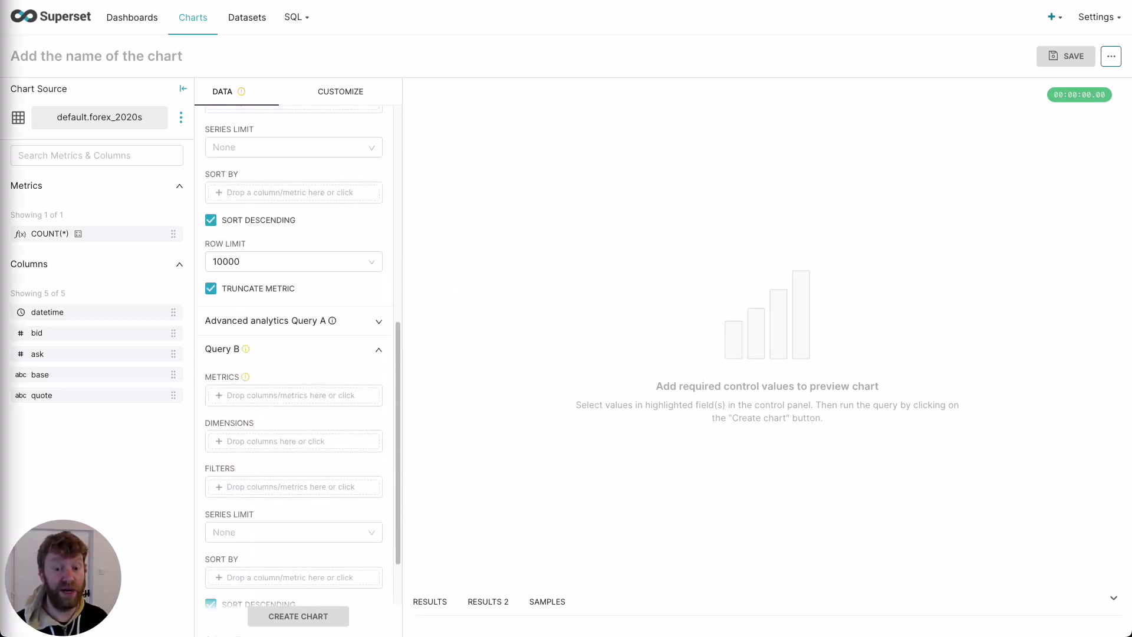
click(292, 395)
click(571, 443)
text(avg(ask) - avg(bid))
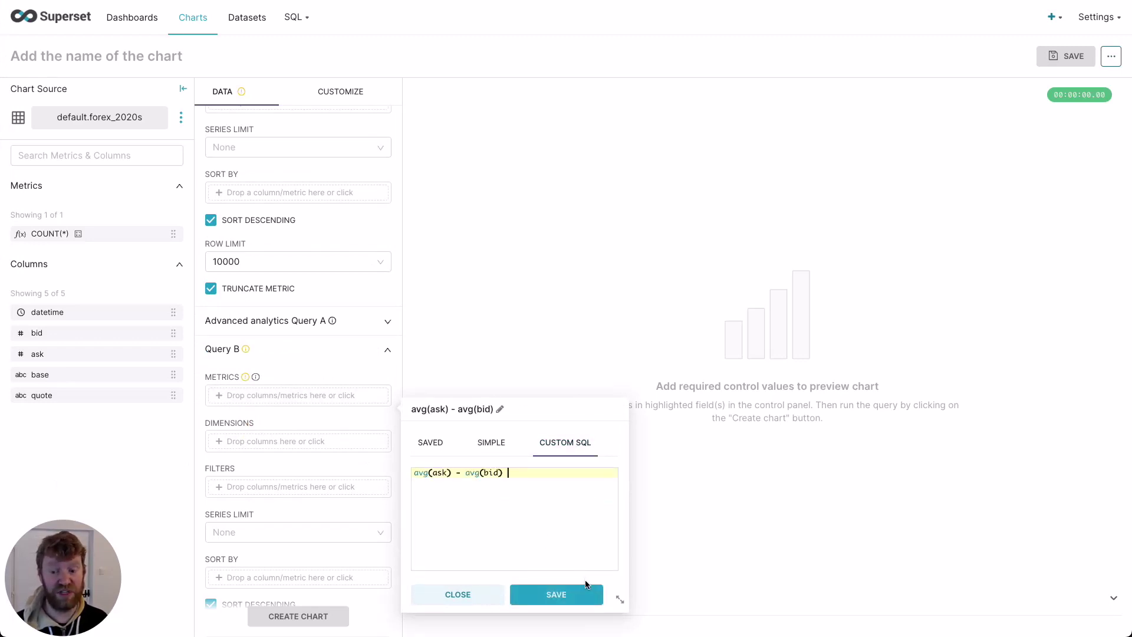
click(556, 594)
Step: Add base and quote as Query B's dimensions
click(306, 459)
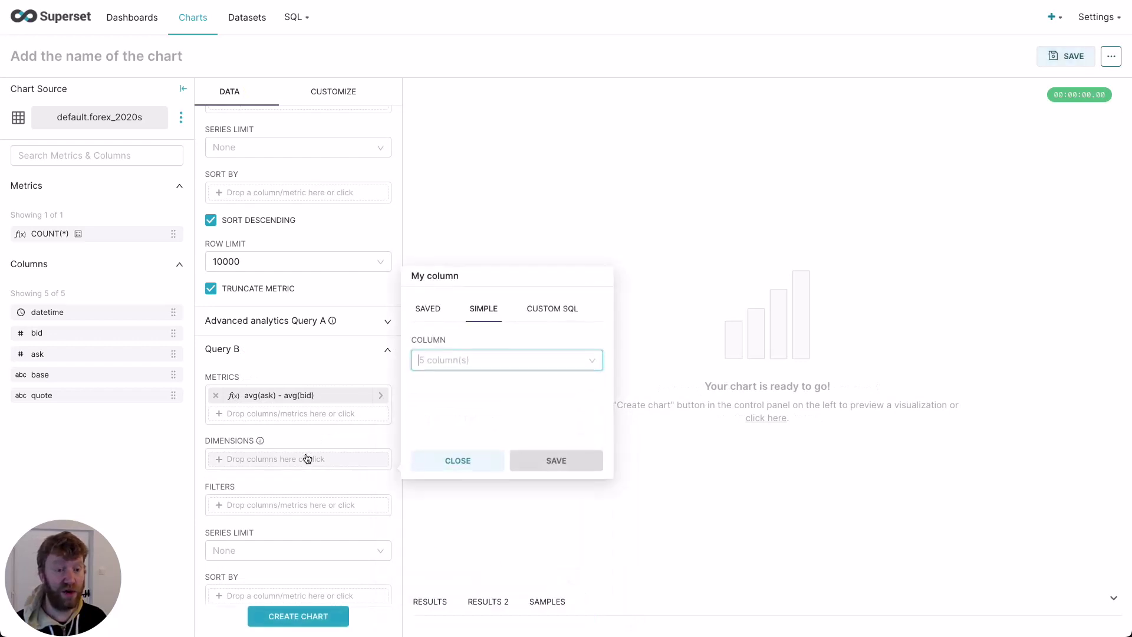
text(base)
click(446, 386)
click(556, 460)
click(277, 477)
text(quote)
click(453, 404)
click(580, 479)
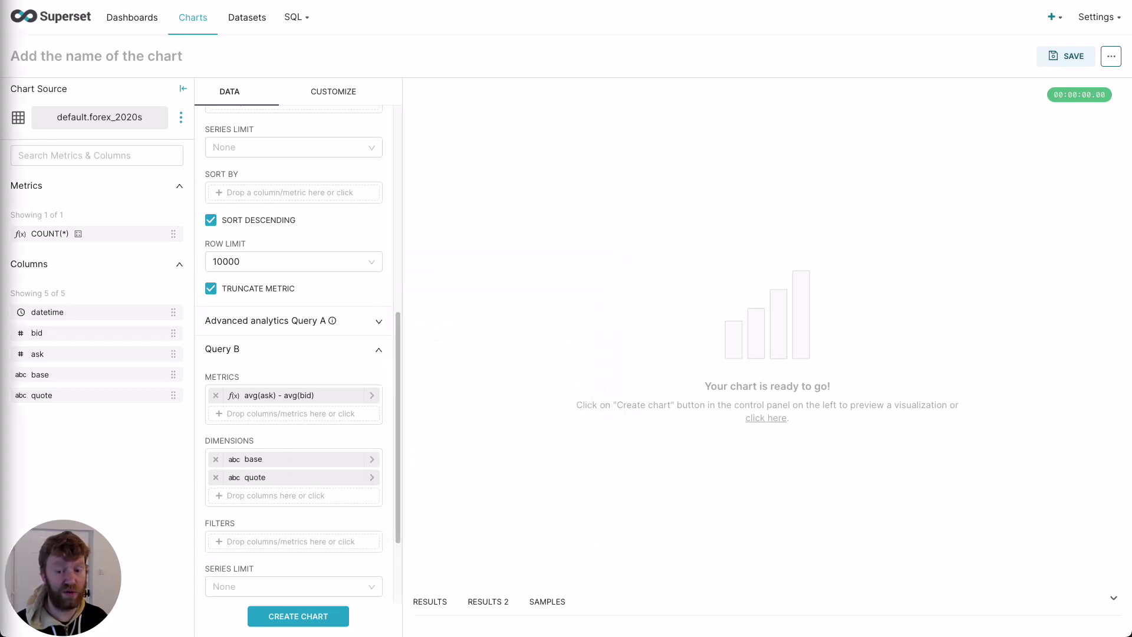
Step: Add the same GBP/USD and EUR/GBP custom SQL filter to Query B
click(289, 542)
click(339, 383)
click(281, 482)
text((base = 'GBP' AND quote = 'USD') OR (base = 'EUR' AND quote ='GBP'))
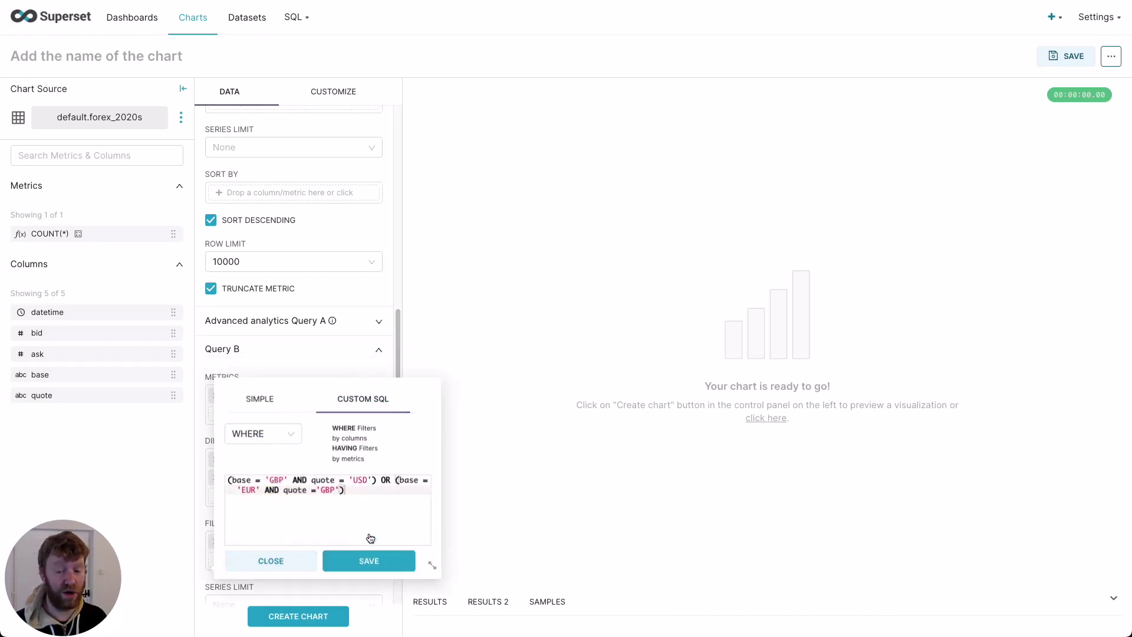
click(370, 542)
scroll(306, 511, down, 2)
scroll(307, 510, down, 4)
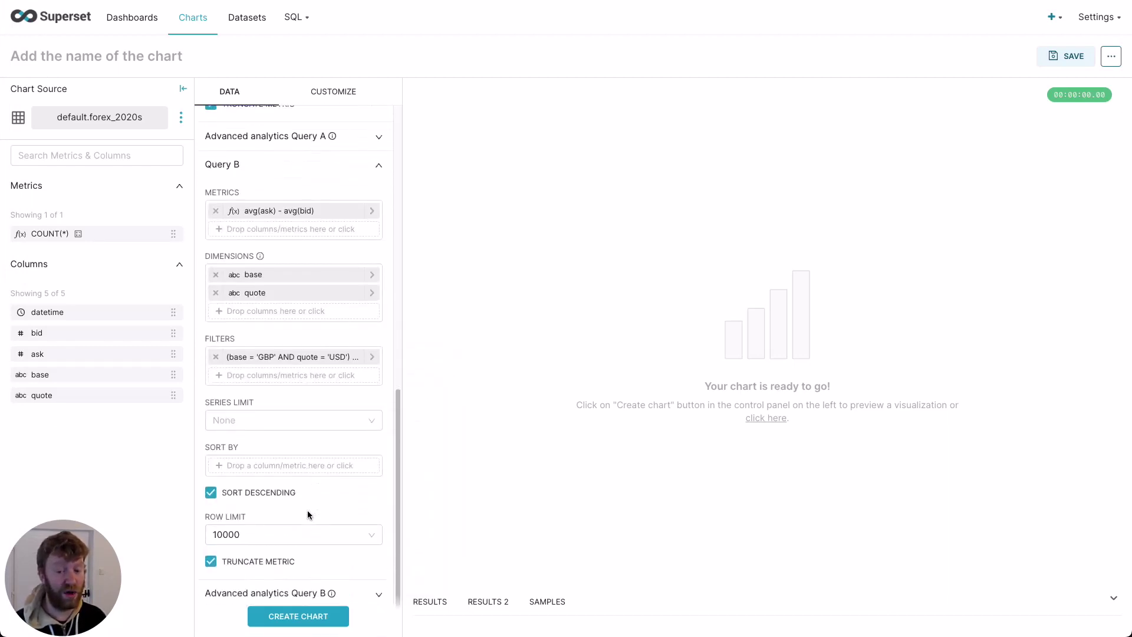
click(288, 553)
scroll(289, 530, down, 3)
Step: Apply a rolling mean with 10 periods and min periods 10 to Query B, then render the chart
click(249, 480)
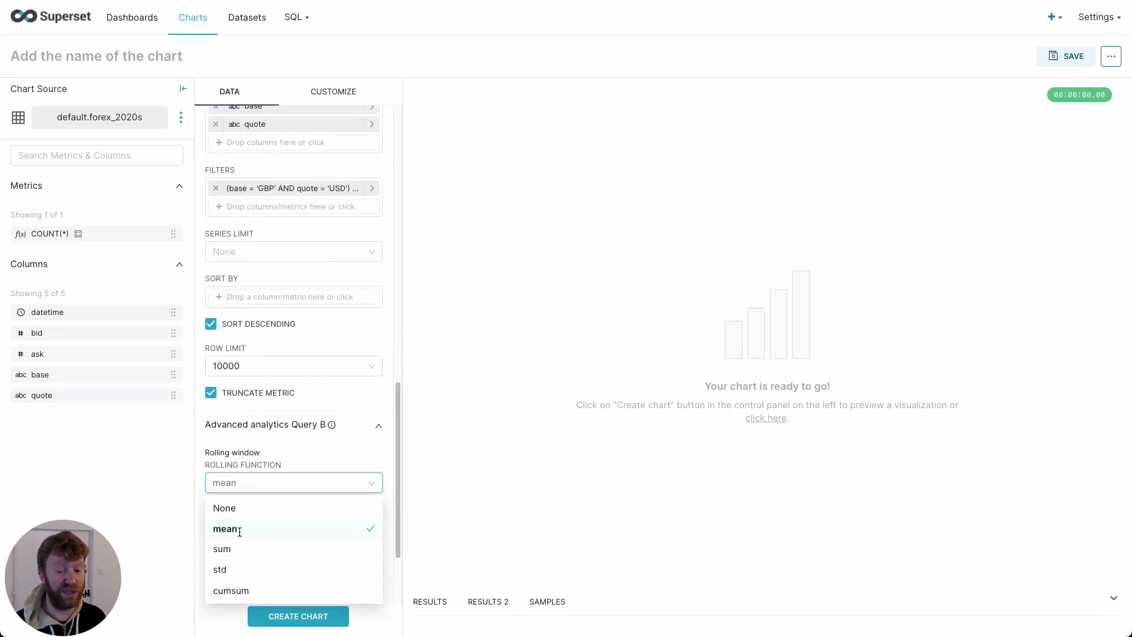
click(238, 528)
click(238, 527)
text(10)
click(240, 571)
text(10)
click(306, 616)
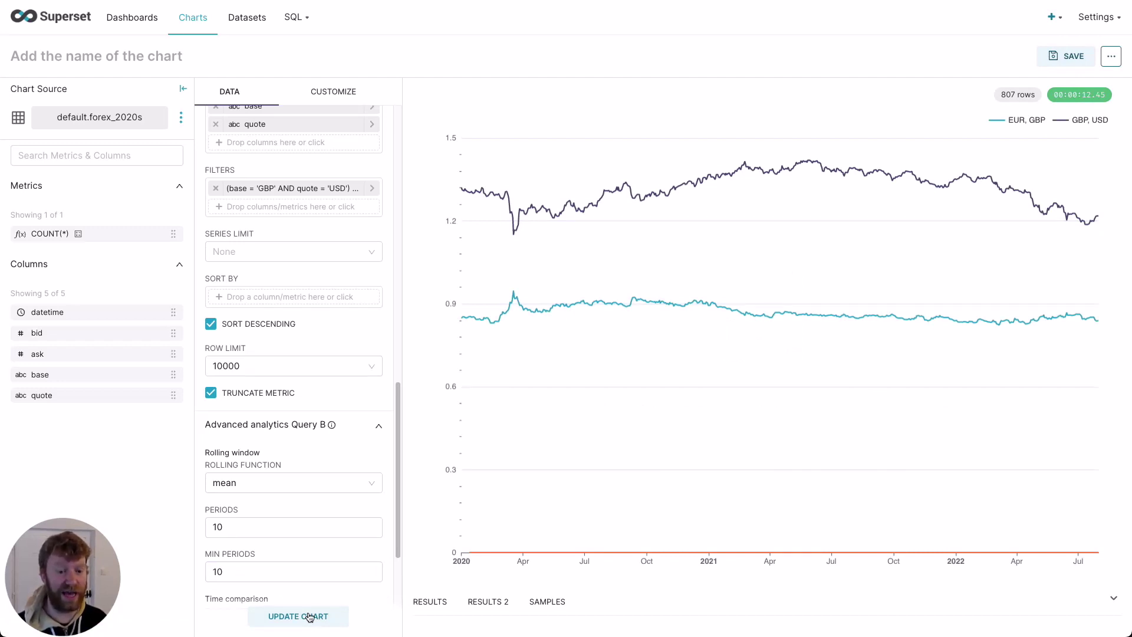
Step: Put Query B on the secondary Y axis as an area chart and update the chart
click(352, 99)
scroll(287, 262, down, 6)
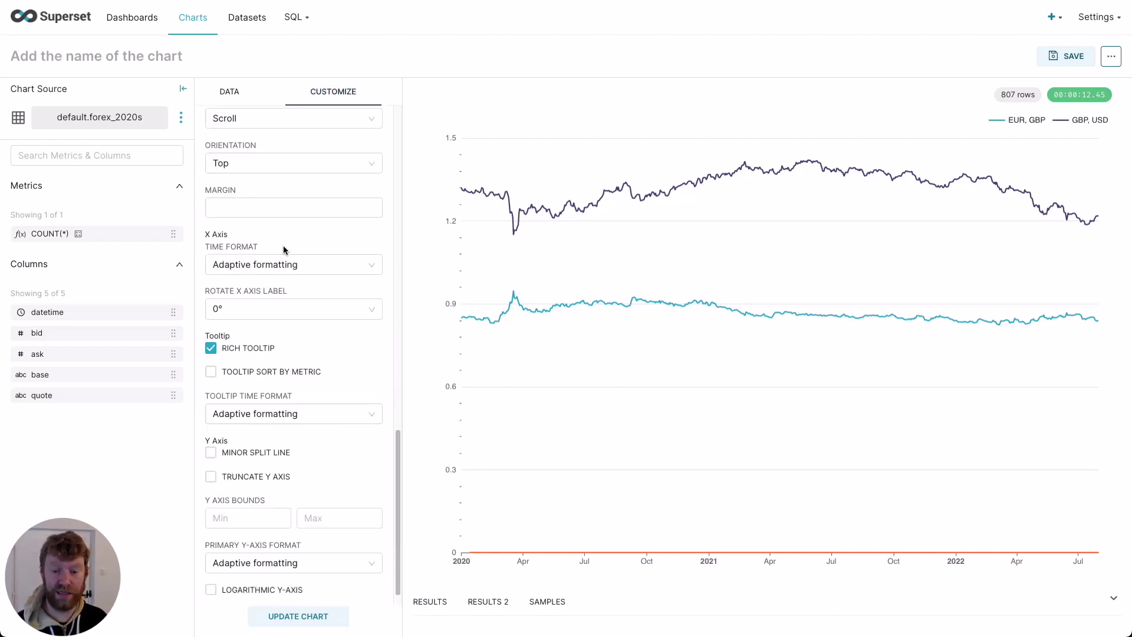
scroll(286, 250, up, 10)
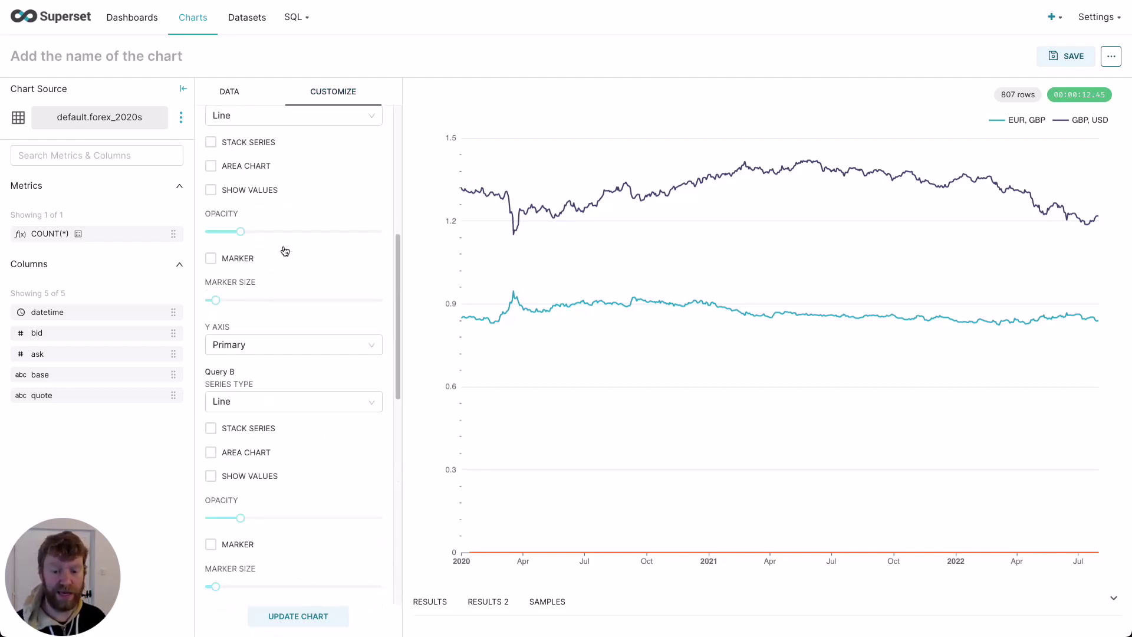
click(293, 528)
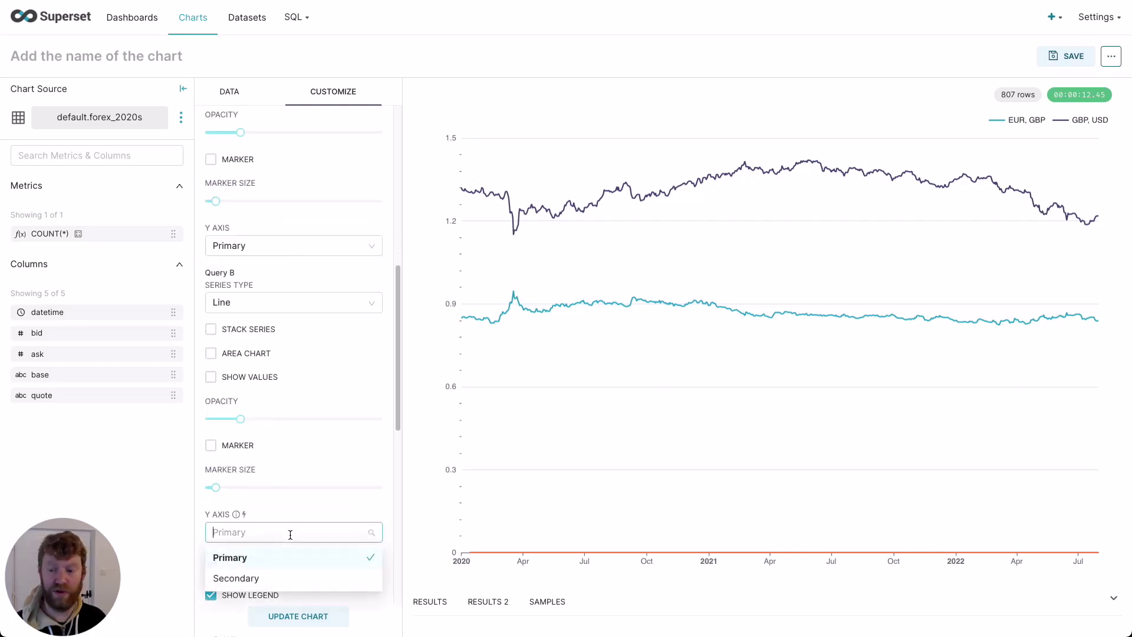
click(258, 577)
scroll(265, 567, down, 4)
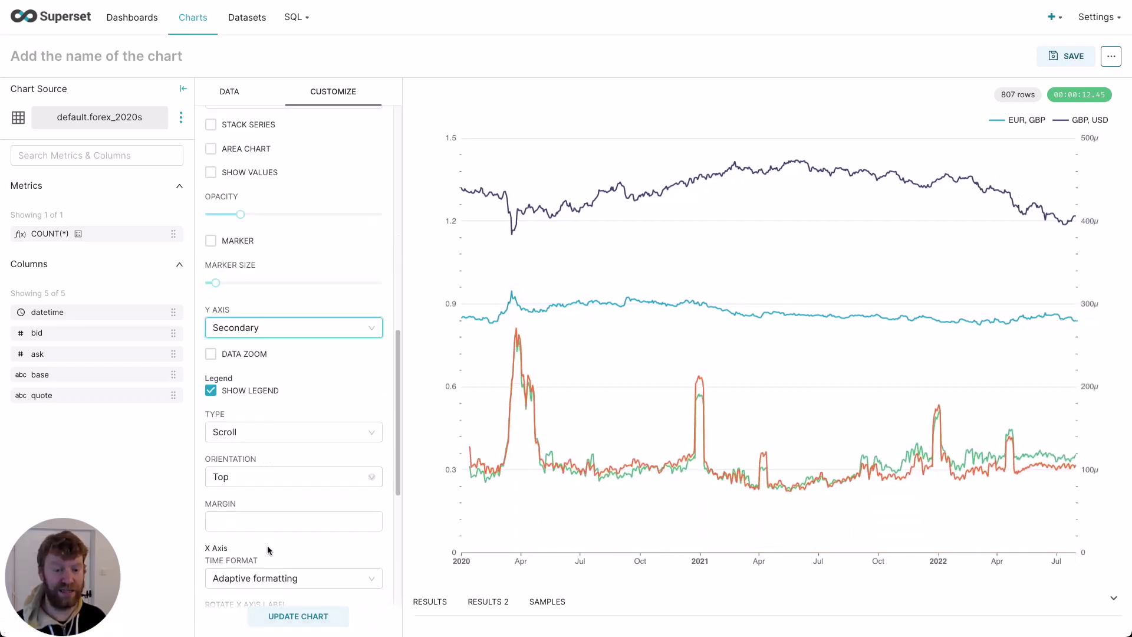
scroll(245, 512, down, 1)
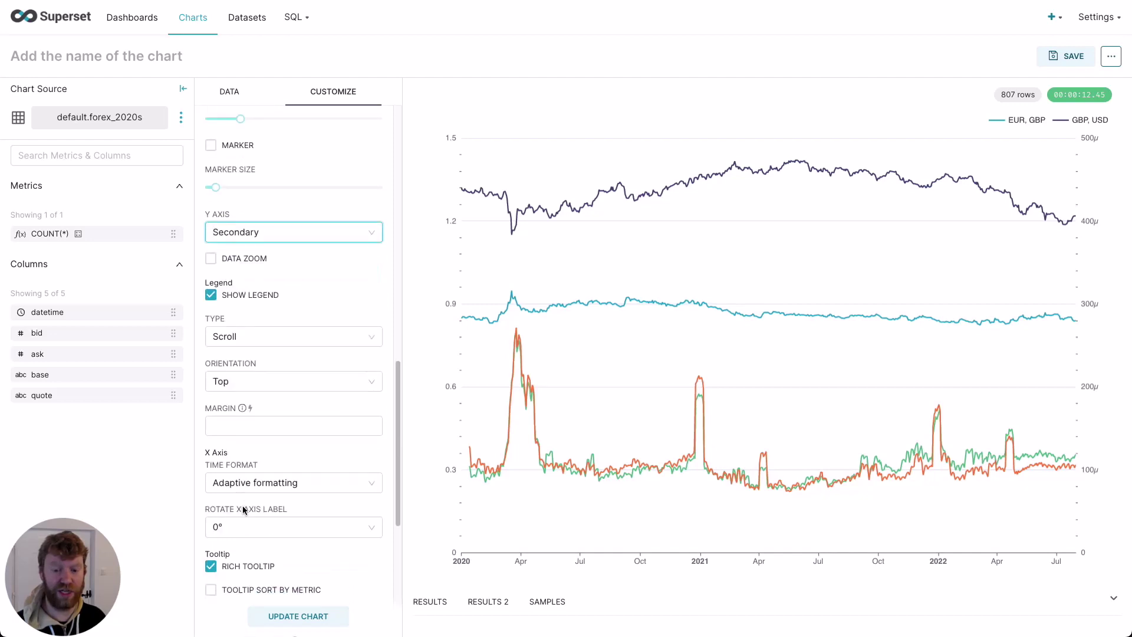
scroll(245, 511, up, 6)
click(235, 440)
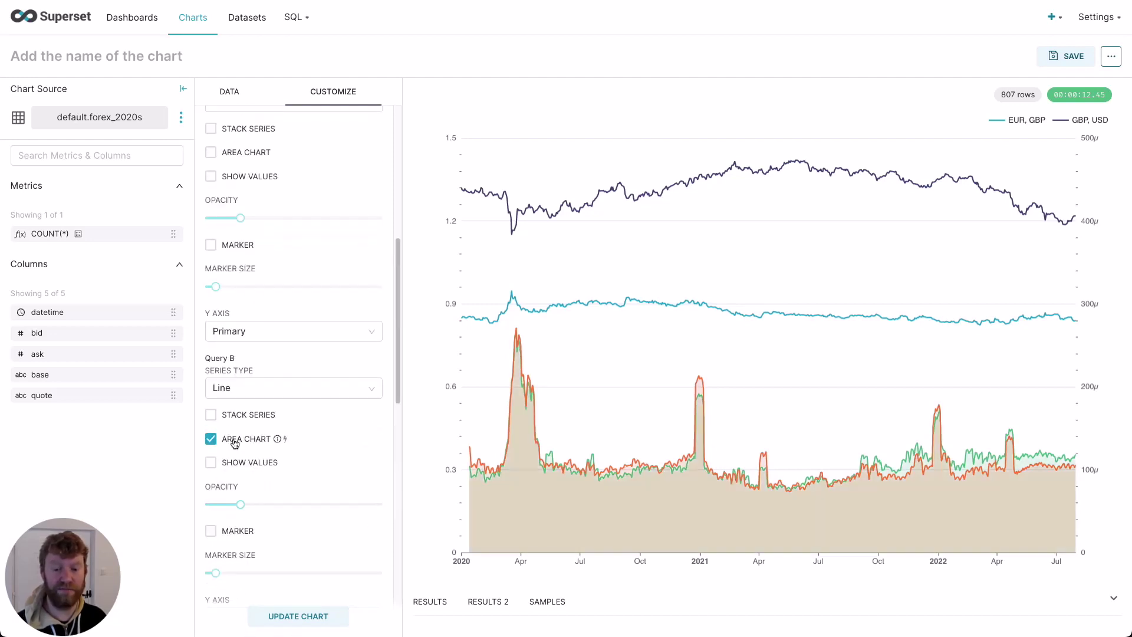
click(291, 615)
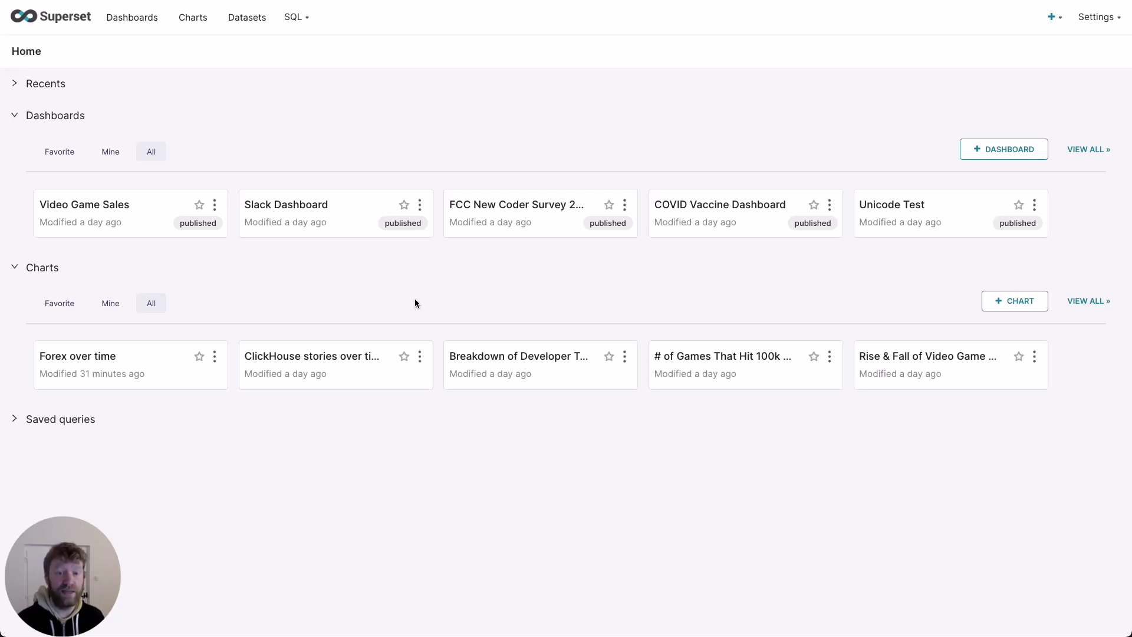
Step: Open SQL Lab on ClickHouse Connect's default schema and preview the noaa table's columns and rows
click(302, 47)
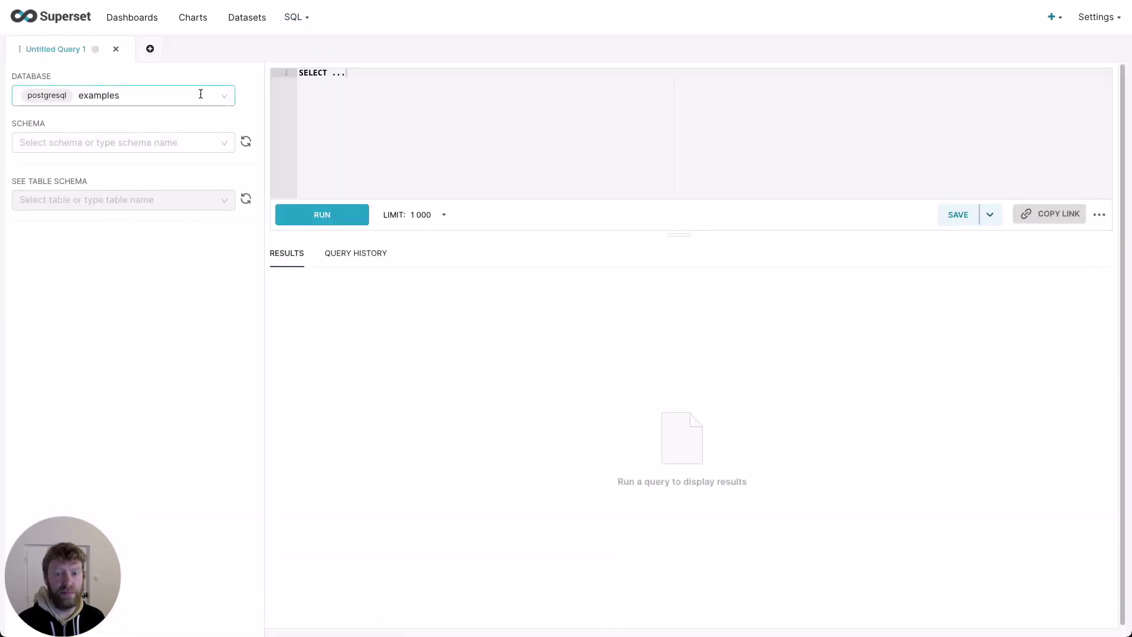
click(200, 95)
click(164, 143)
click(164, 142)
click(146, 188)
click(143, 200)
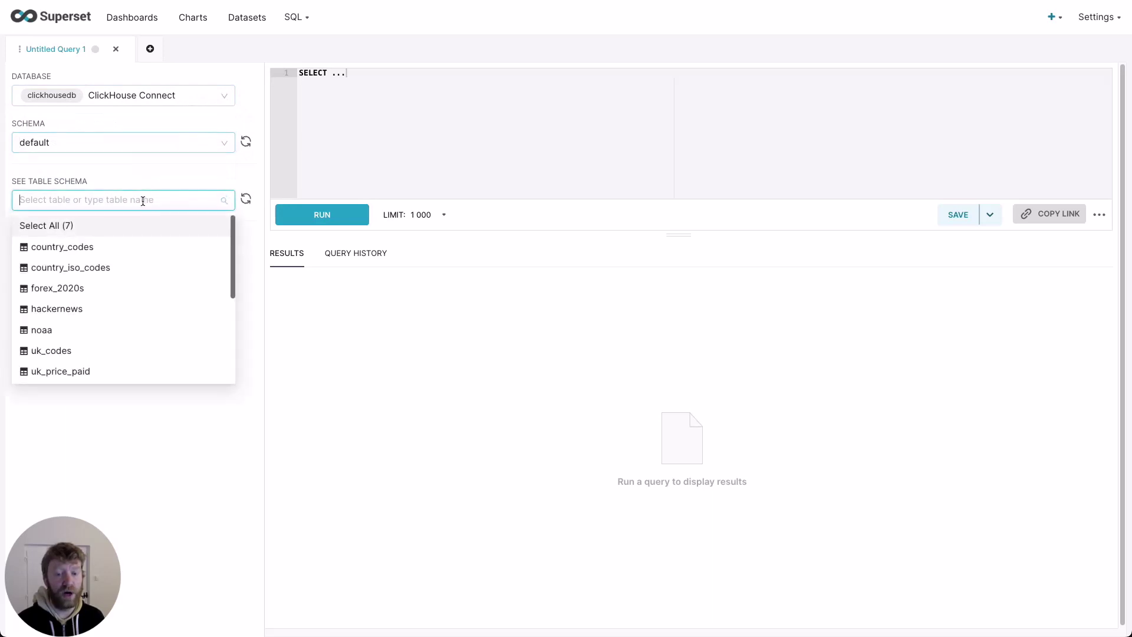
click(96, 329)
click(249, 362)
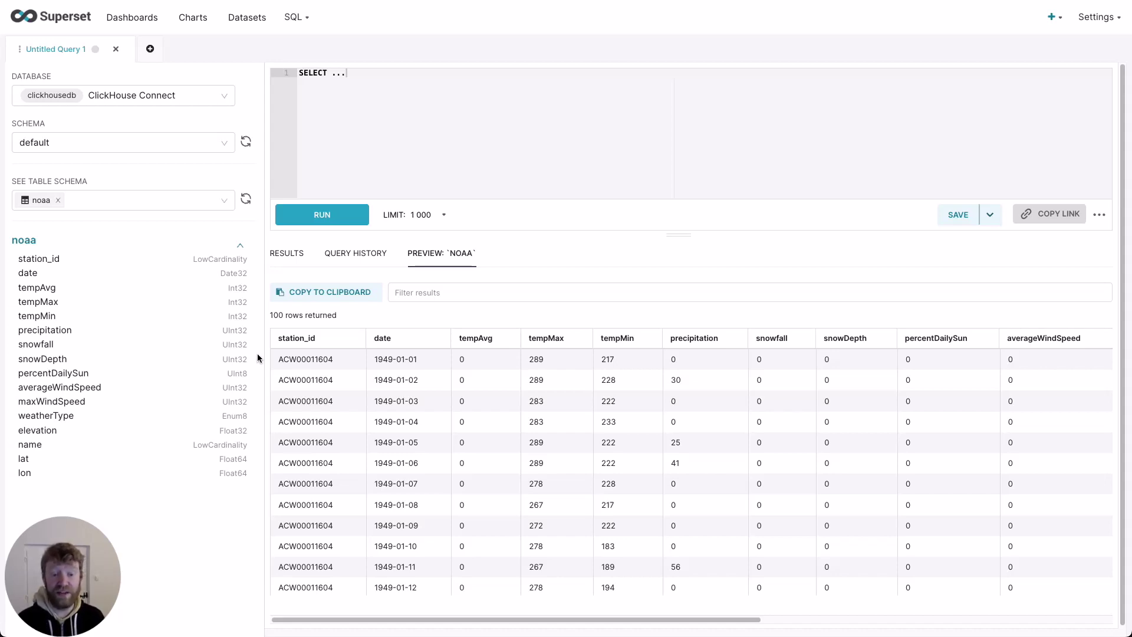
Step: Replace the placeholder with the yearly average precipitation per European country query and run it
key(ctrl+a)
text(SELECT year,        avg(`precipitation`) AS `avg_precipitation`,        dictGet(`country_iso_codes`, 'name', code) as country FROM `noaa` WHERE date > '1970-01-01' AND code IN ('AL', 'AN', 'AU', 'BE', 'BO', 'CY', 'DA', 'EI', 'EZ', 'EN', 'FI', 'FR', 'GG', 'GI', 'GK', 'GM', 'GR', 'HR', 'HU', 'IC', 'IM', 'IT', 'JE', 'LG', 'LH', 'LO', 'LS', 'LU', 'MD', 'MK', 'MN', 'MT', 'NL', 'NO', 'PL', 'PO', 'RO', 'SI', 'SM', 'SP', 'SW', 'SZ', 'TU', 'UK', 'UP', 'VT') GROUP BY toStartOfYear(`date`) AS `year`,          substring(station_id, 1, 2) as code HAVING avg_precipitation > 0 ORDER BY country, year ASC LIMIT 100000)
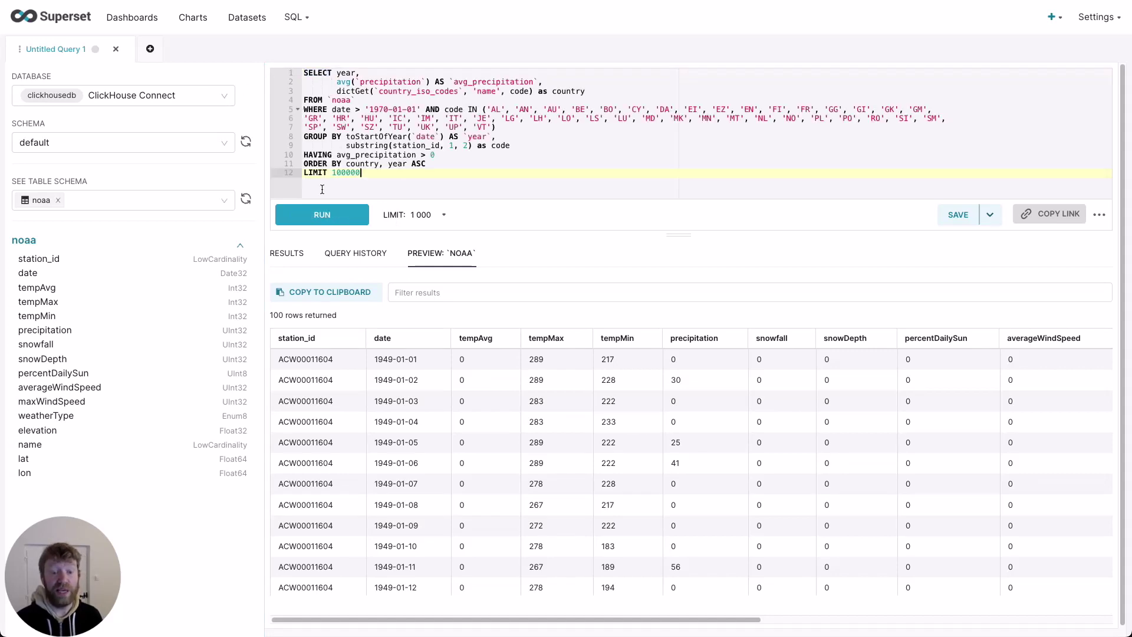
click(322, 215)
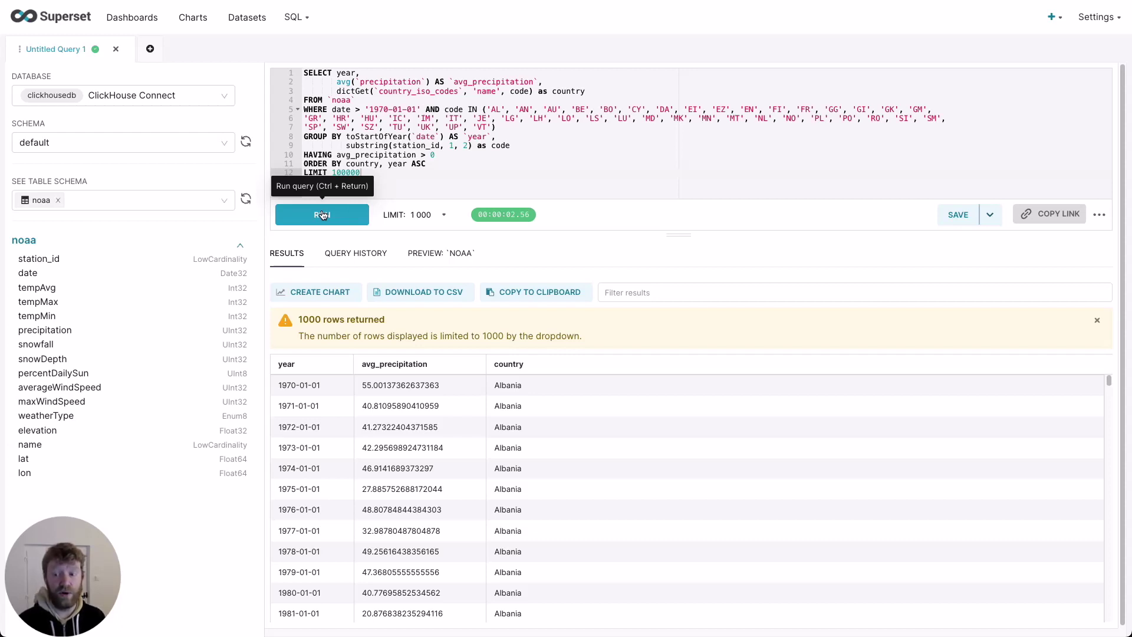
click(990, 218)
Step: Save the query results as the dataset 'EU Rainfall' and explore it
click(979, 240)
drag(688, 143, 397, 131)
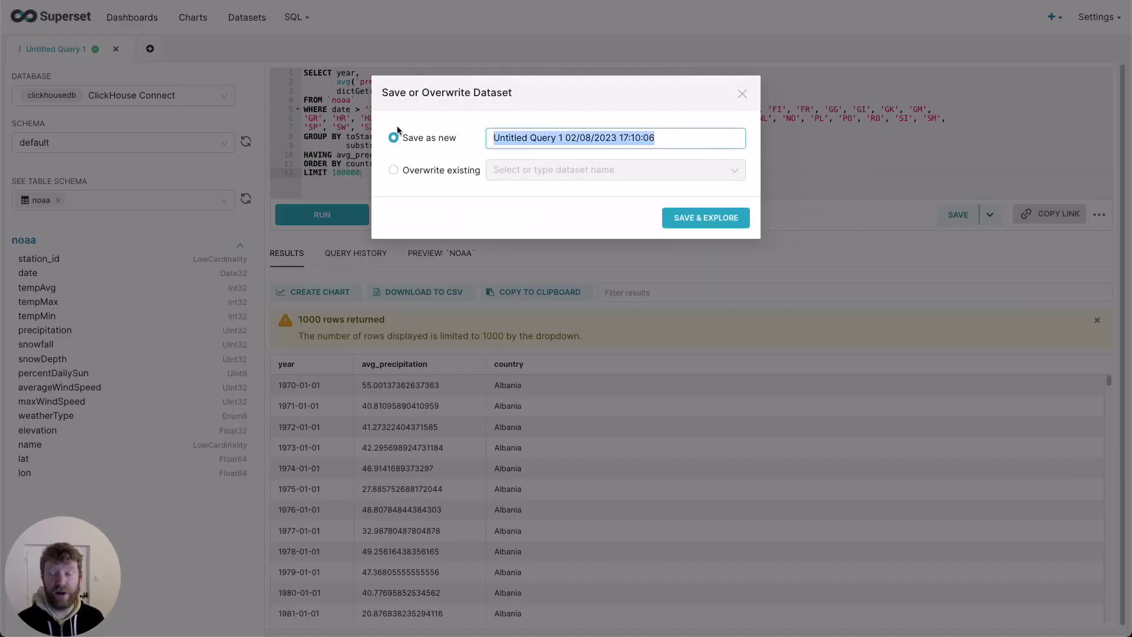
text(EU R)
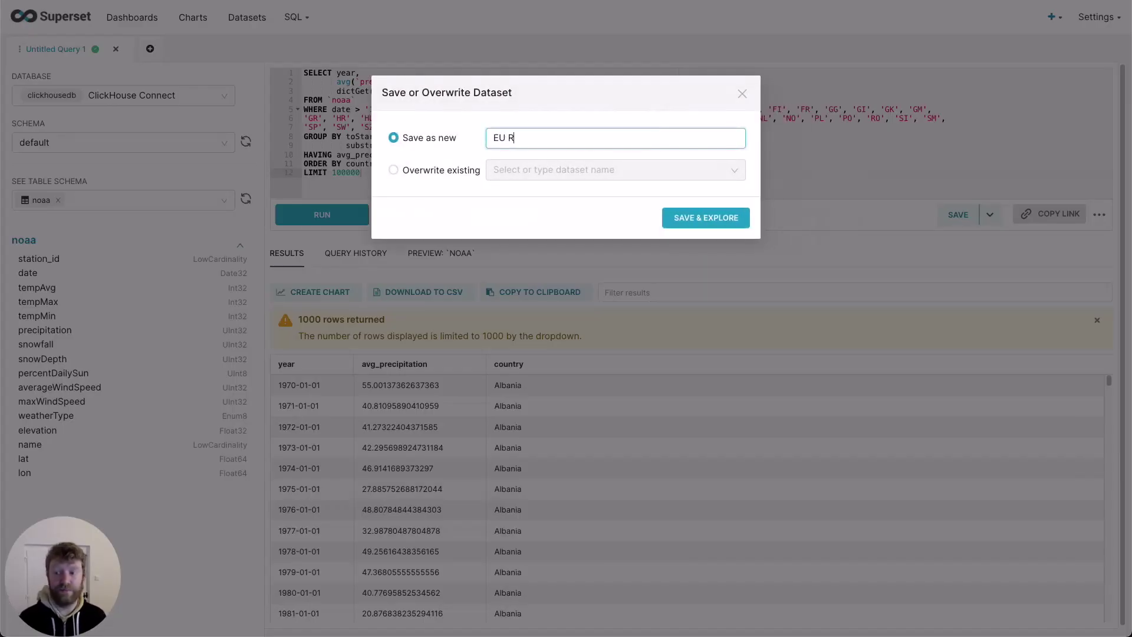
text(ainfall)
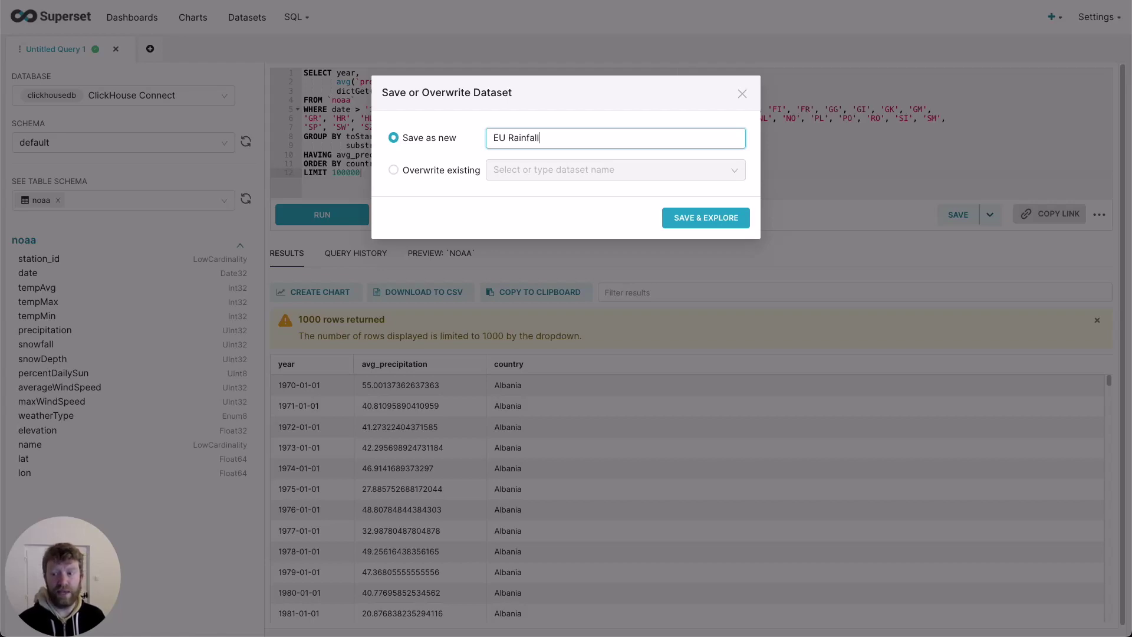
click(678, 214)
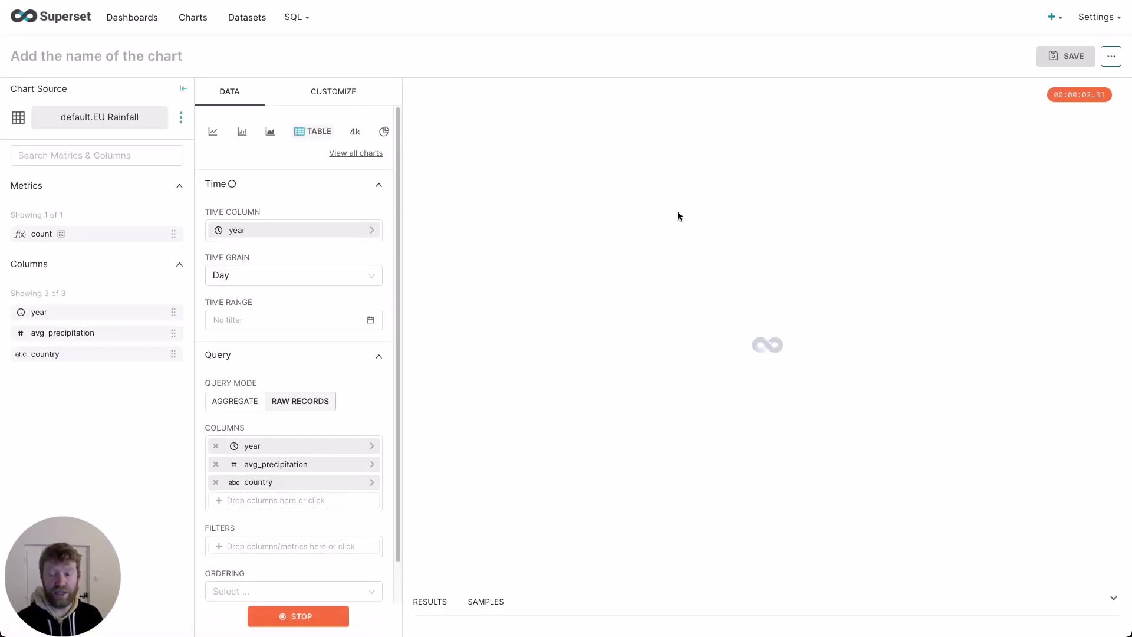
Step: Switch the chart type to Box Plot
click(375, 154)
click(437, 70)
text(bo)
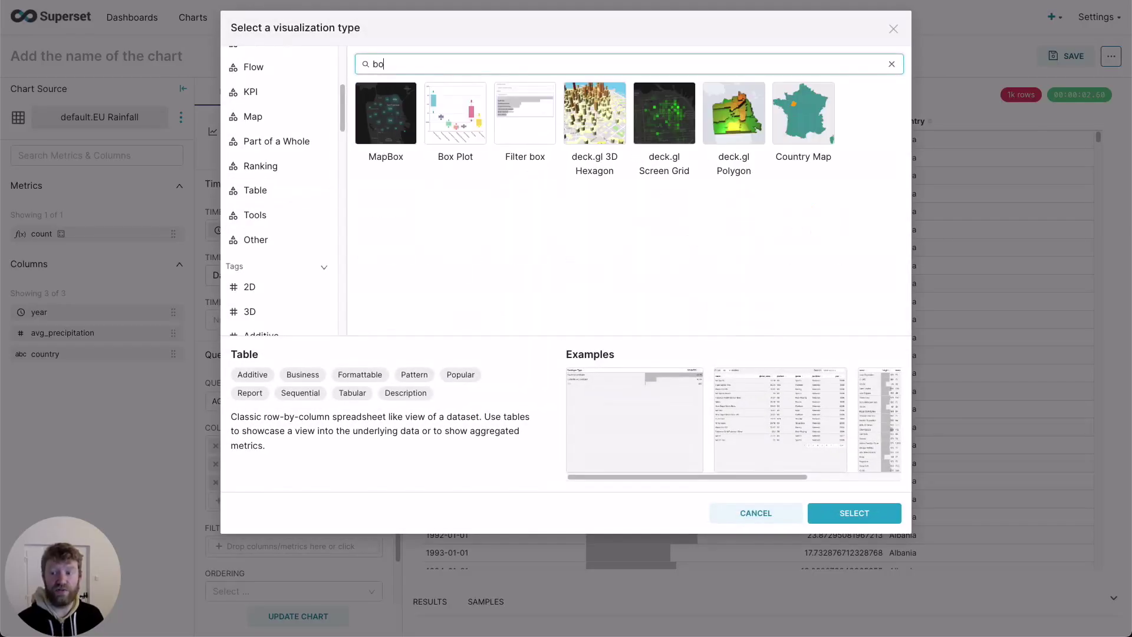
click(455, 115)
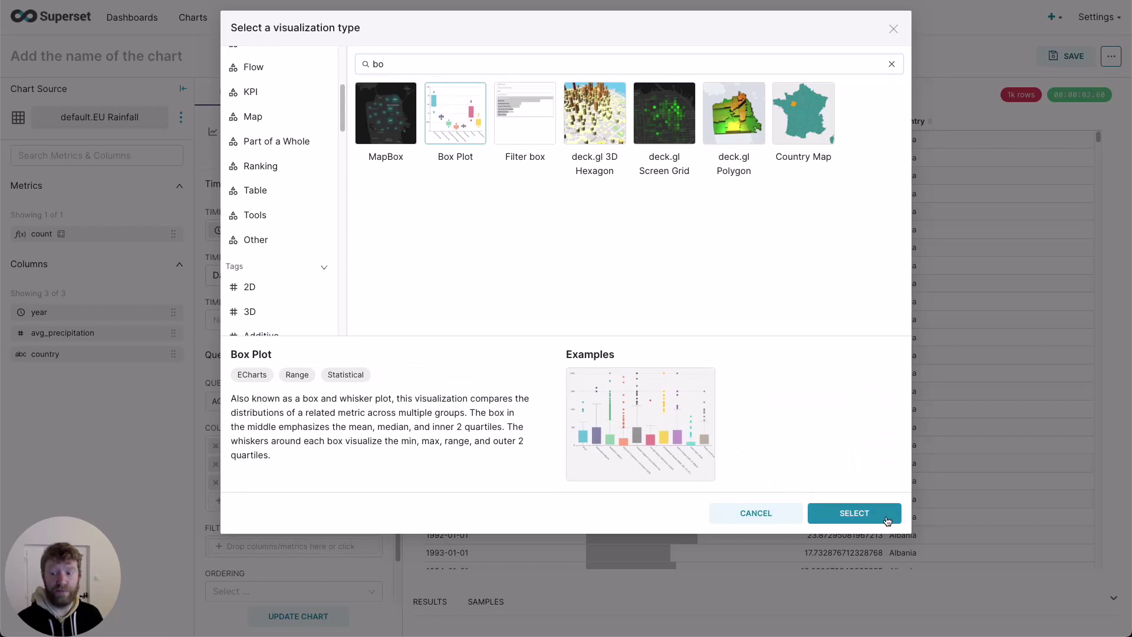
click(882, 514)
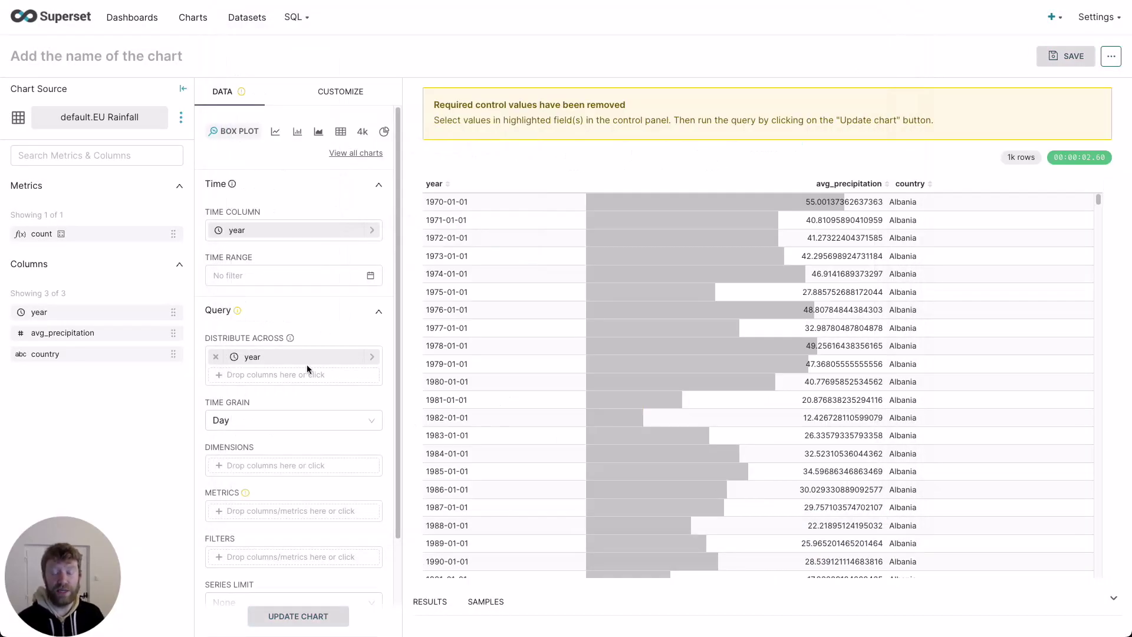
Step: Set Time Grain to Year and distribute across the custom SQL virtual_table.year
click(310, 417)
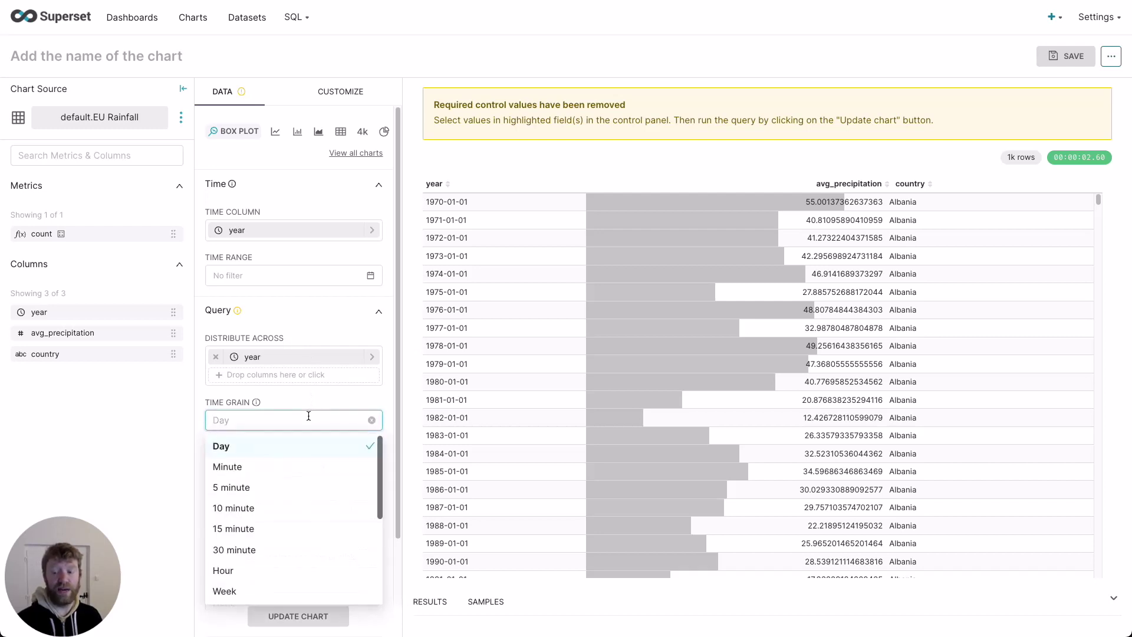
scroll(287, 567, down, 3)
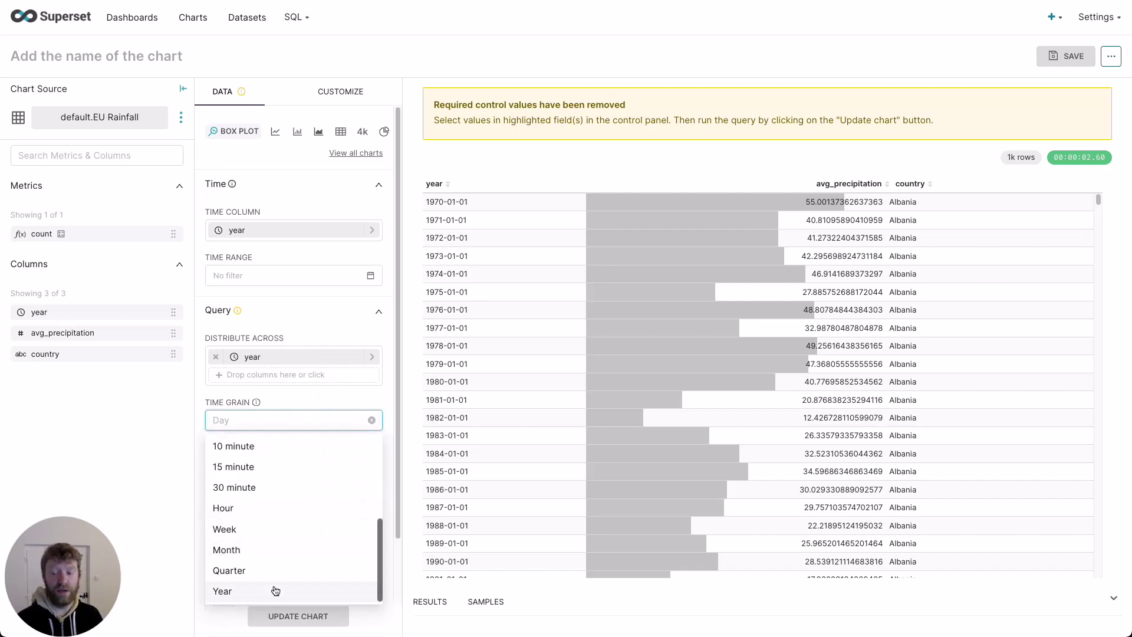
click(276, 587)
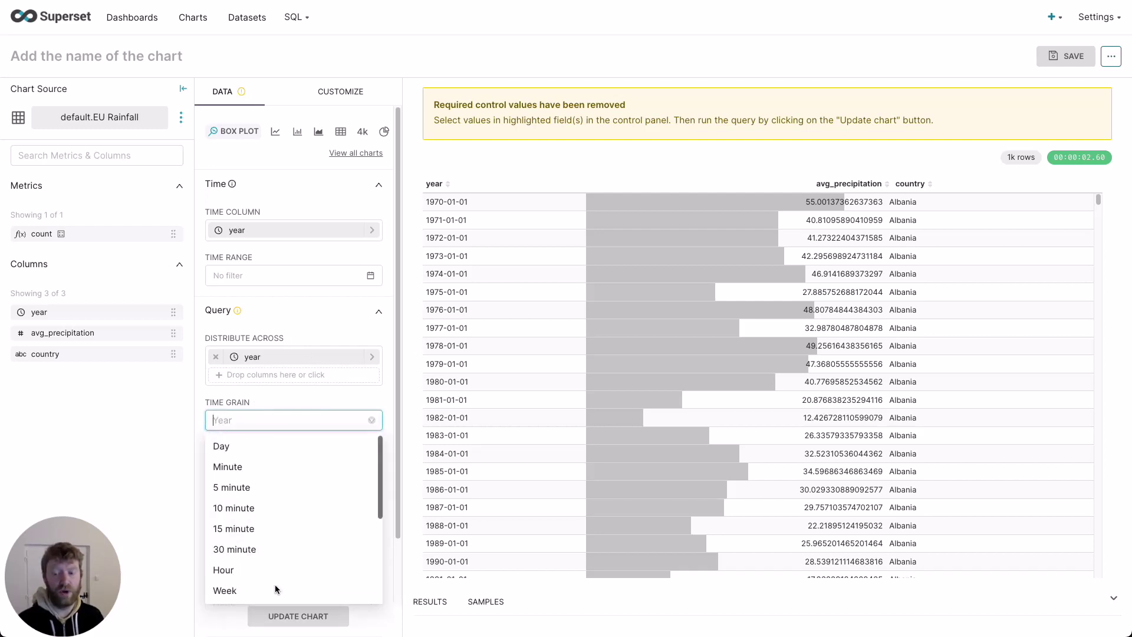
click(265, 355)
click(531, 391)
click(414, 446)
text(virtual+year)
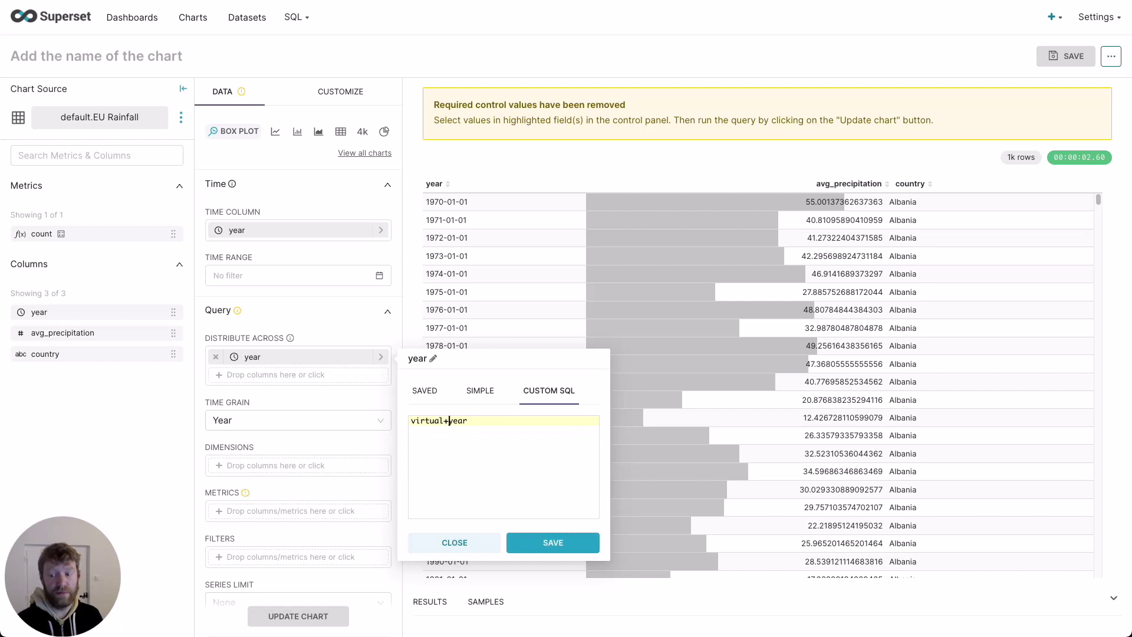
key(BackSpace)
text(_table.)
click(521, 543)
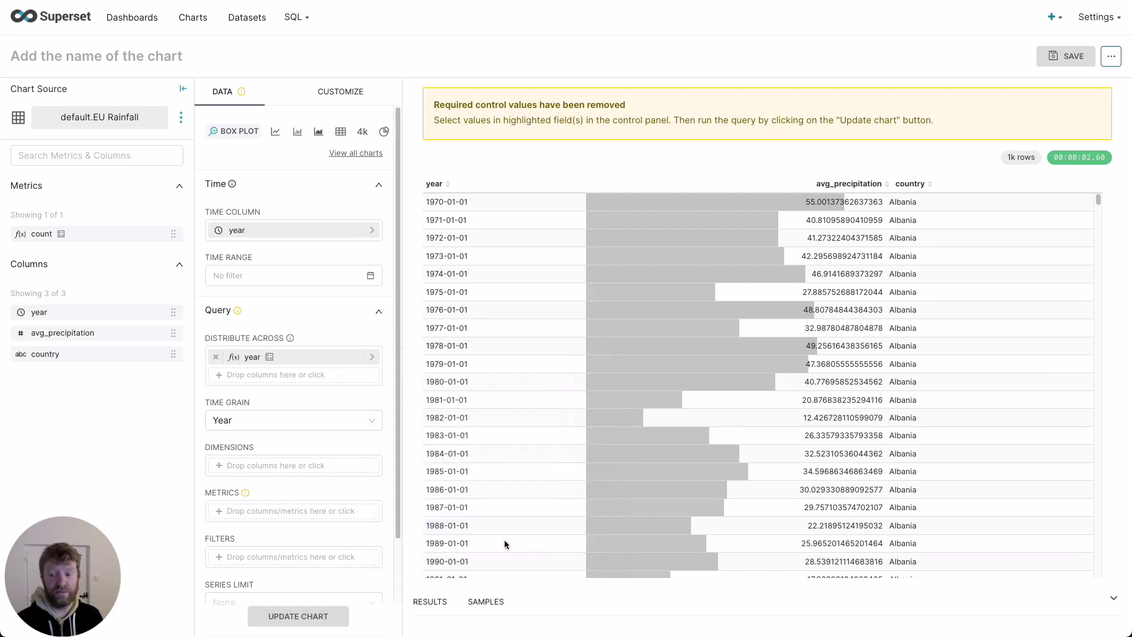
Step: Group the boxes by country with metric MAX(avg_precipitation)
click(303, 467)
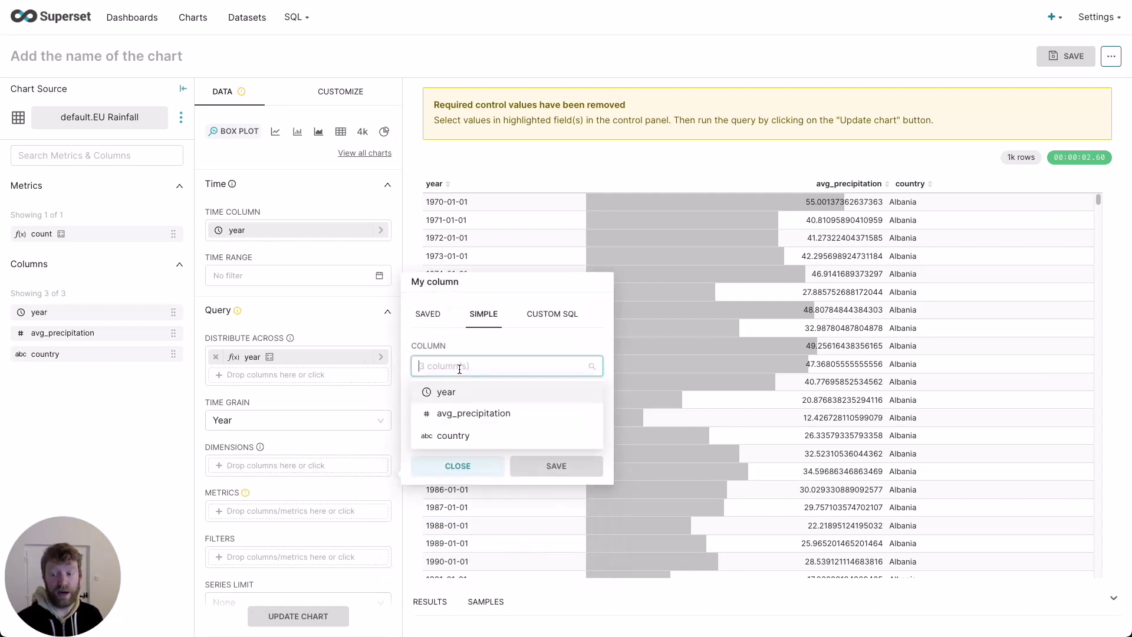
click(466, 437)
click(465, 469)
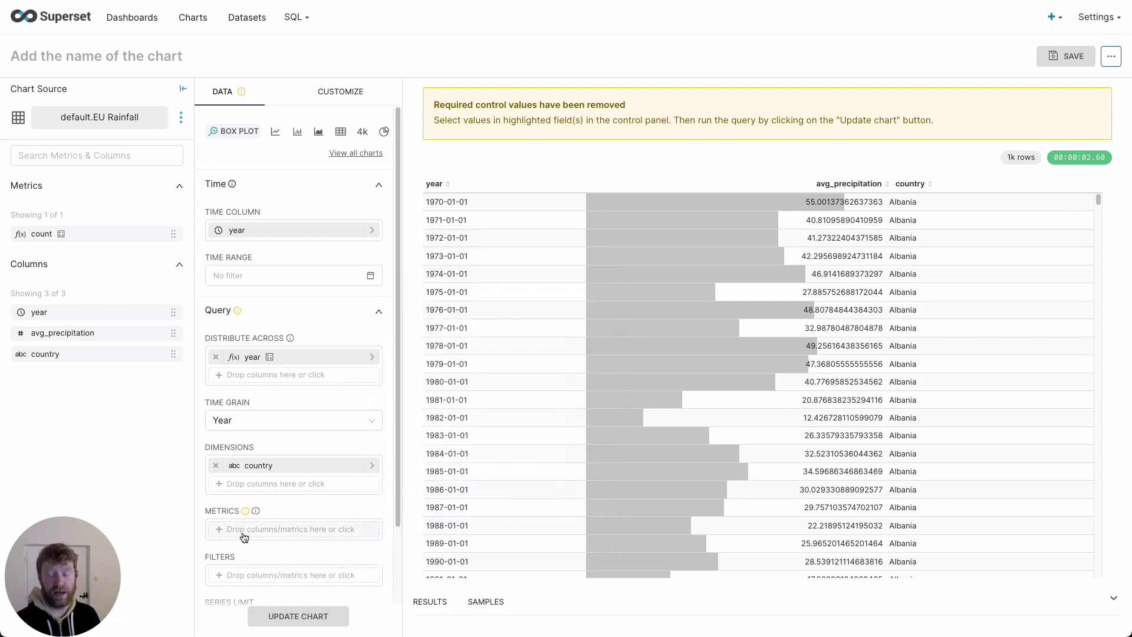
click(244, 533)
click(491, 378)
click(474, 428)
click(472, 475)
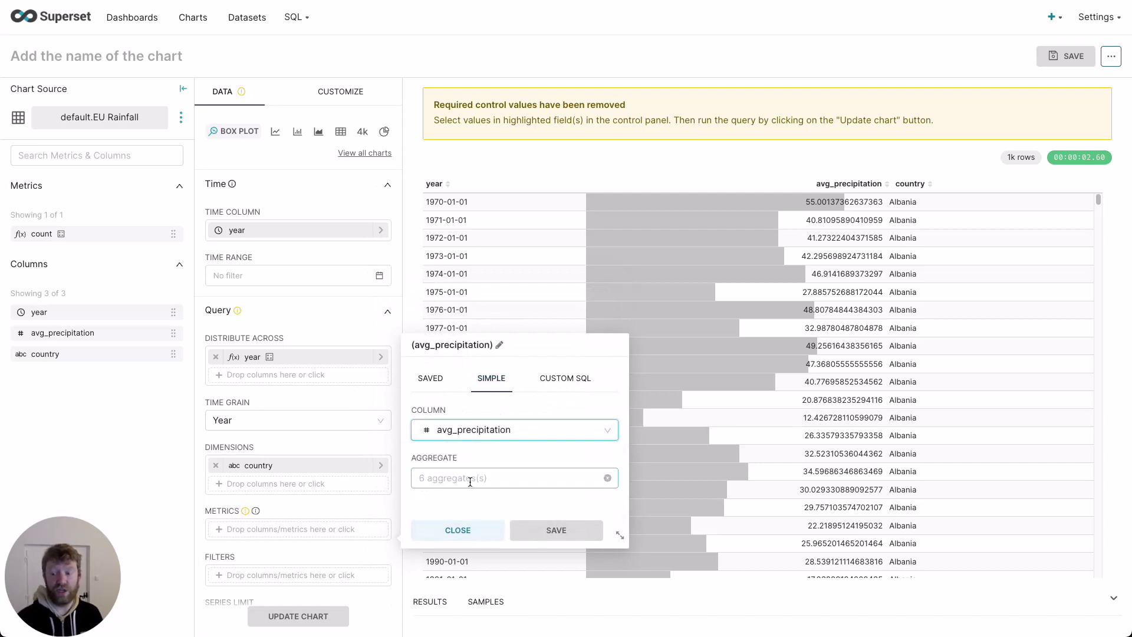
click(473, 477)
click(493, 566)
click(558, 528)
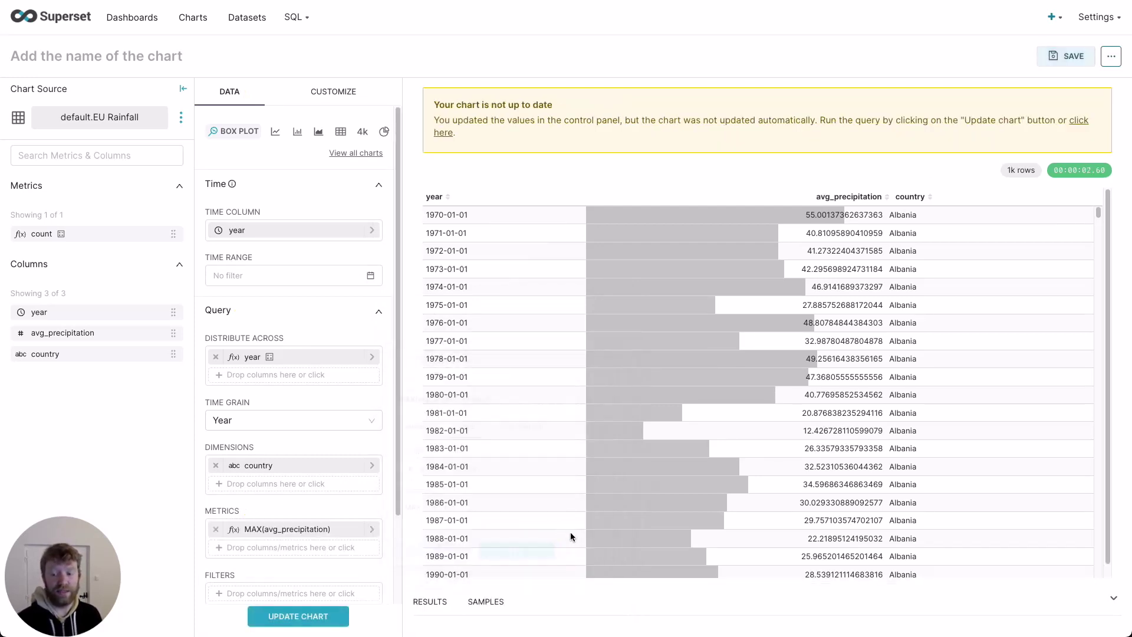
Step: Redraw the EU rainfall box plot and inspect its per-country values
click(313, 615)
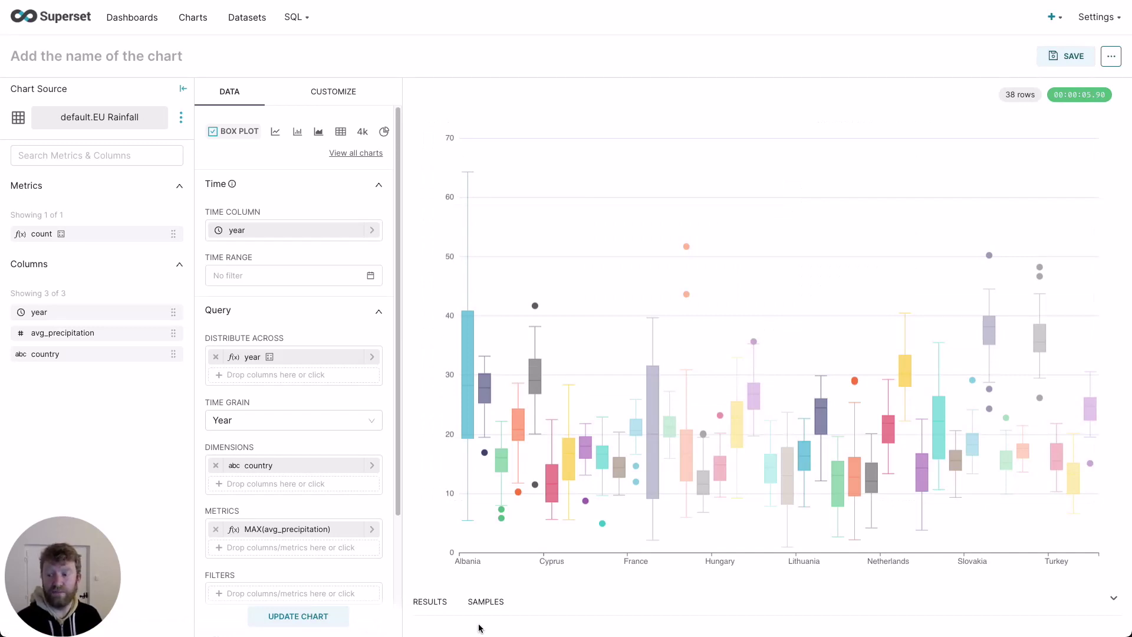
mouse_move(651, 471)
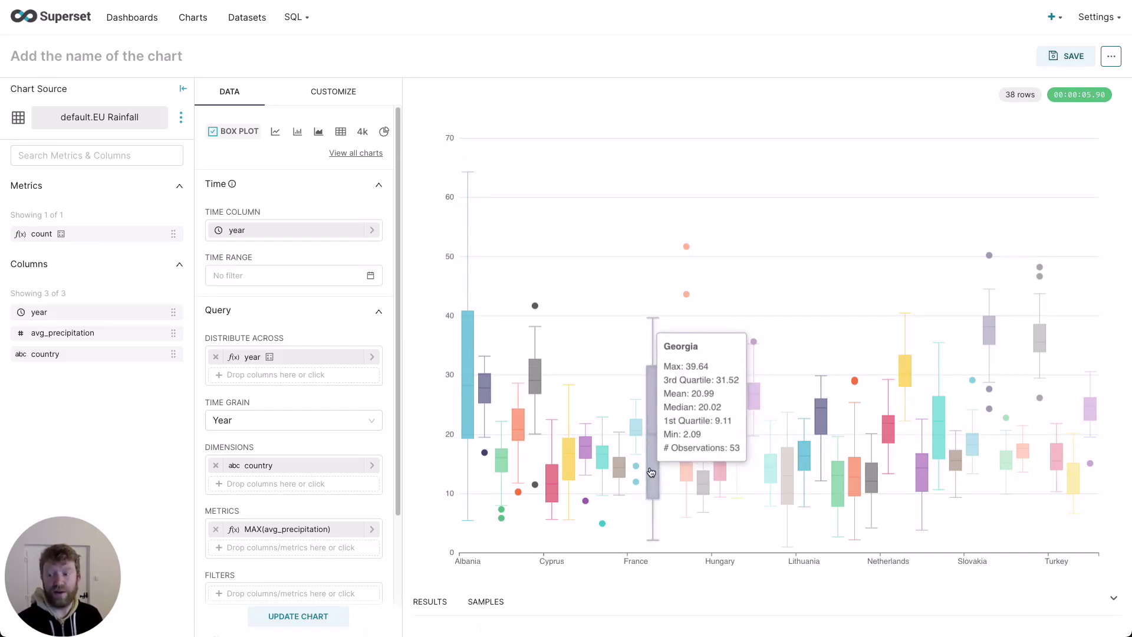
mouse_move(472, 416)
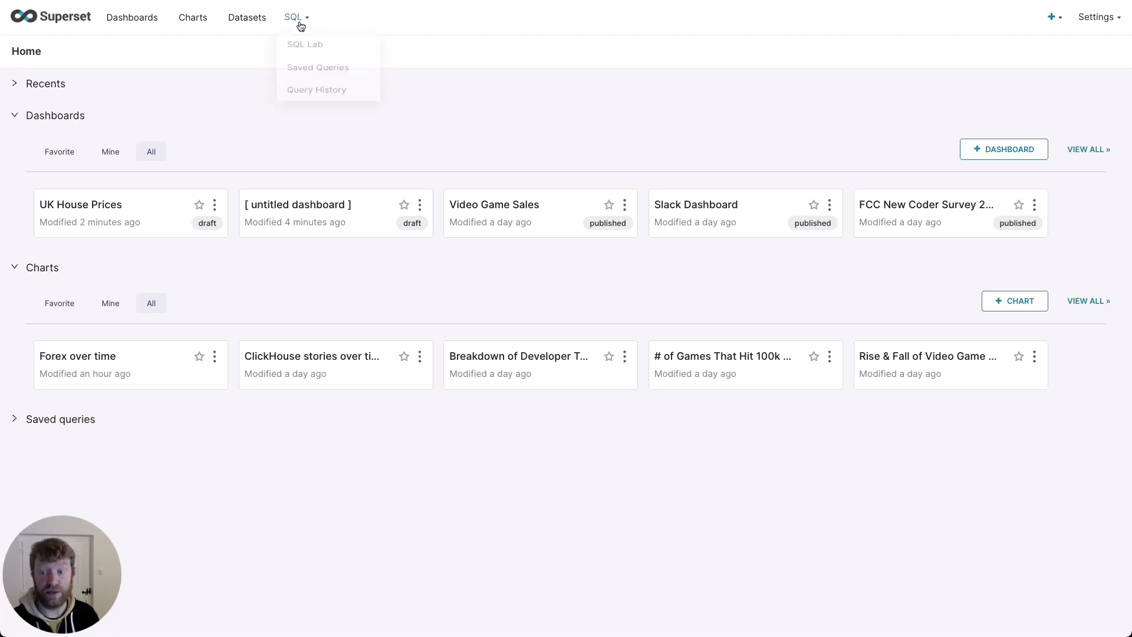
Step: Open SQL Lab on ClickHouse Connect's default schema and preview the uk_price_paid table
click(305, 44)
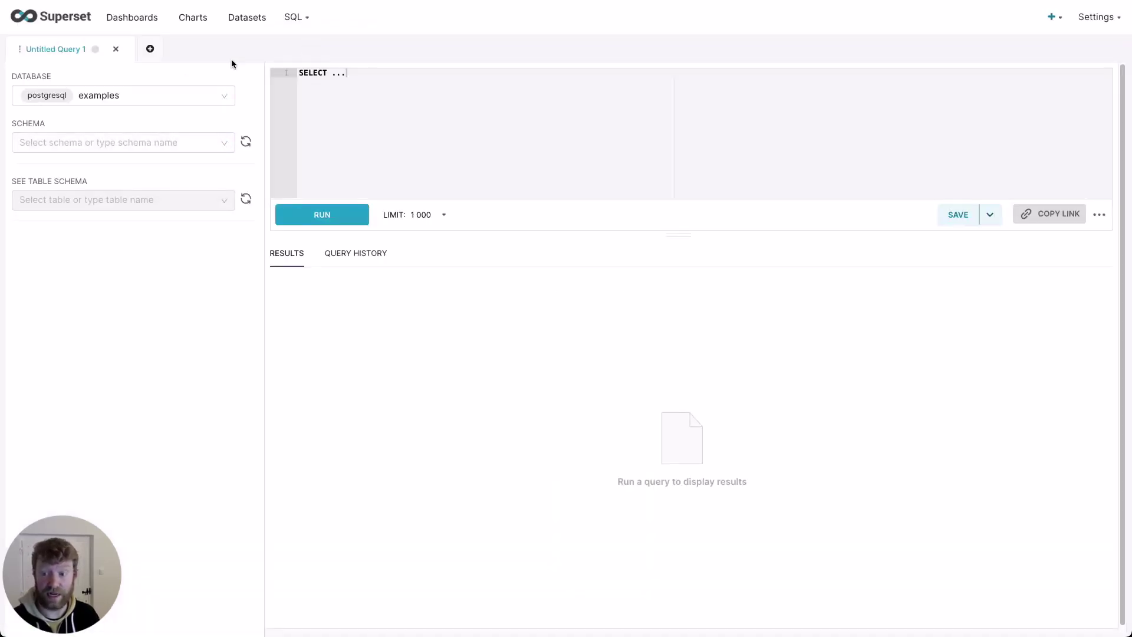
click(162, 95)
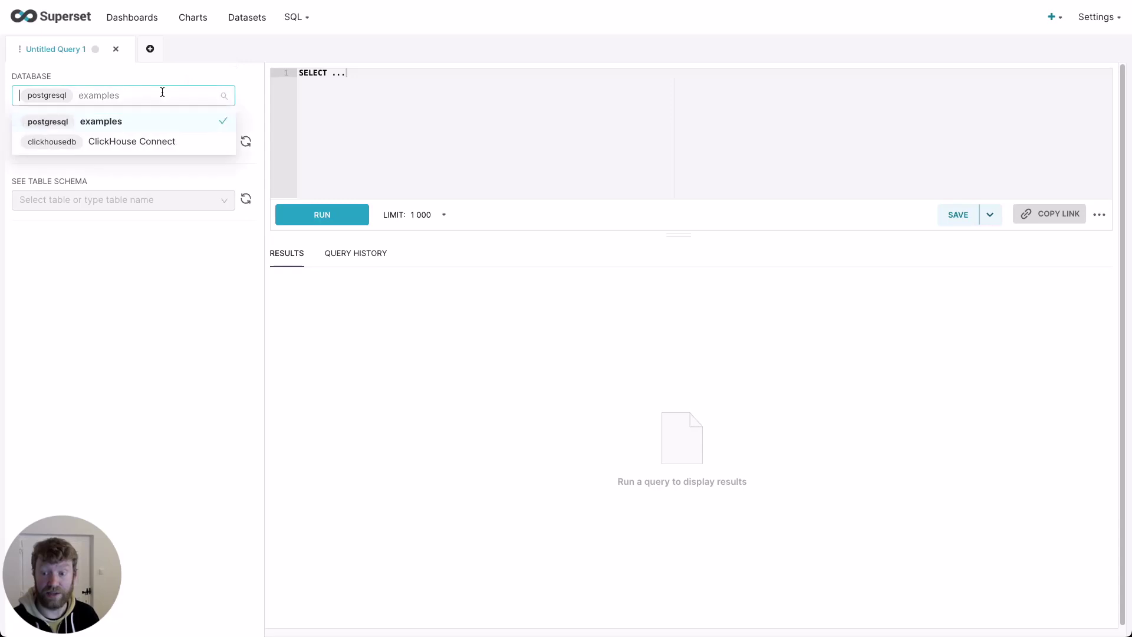
click(145, 142)
click(154, 147)
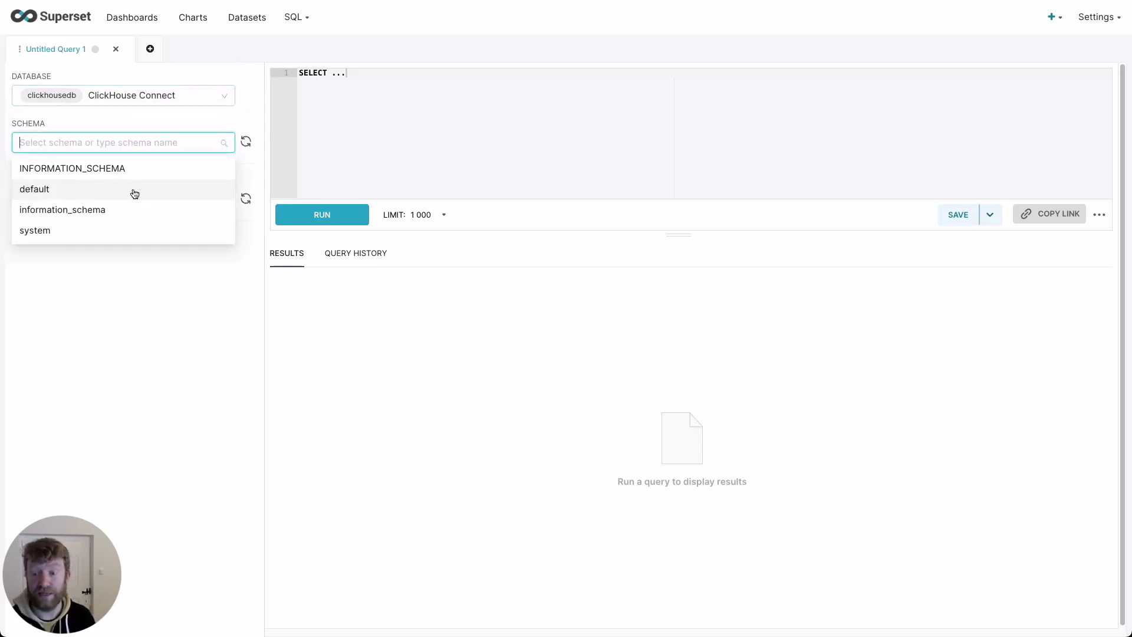
click(134, 189)
click(200, 202)
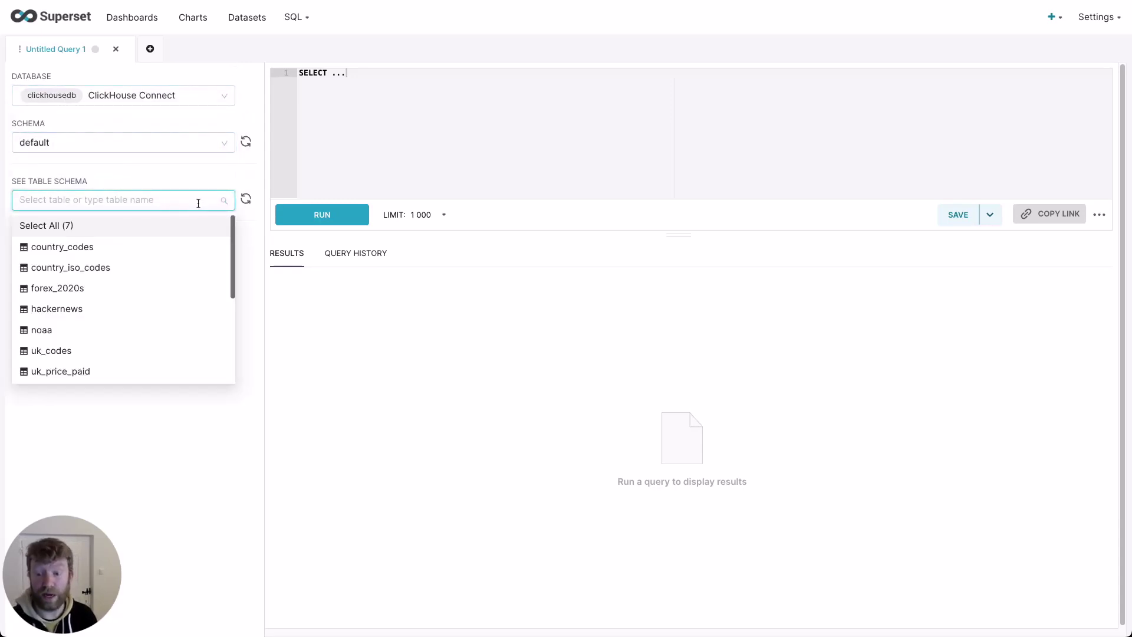
click(134, 372)
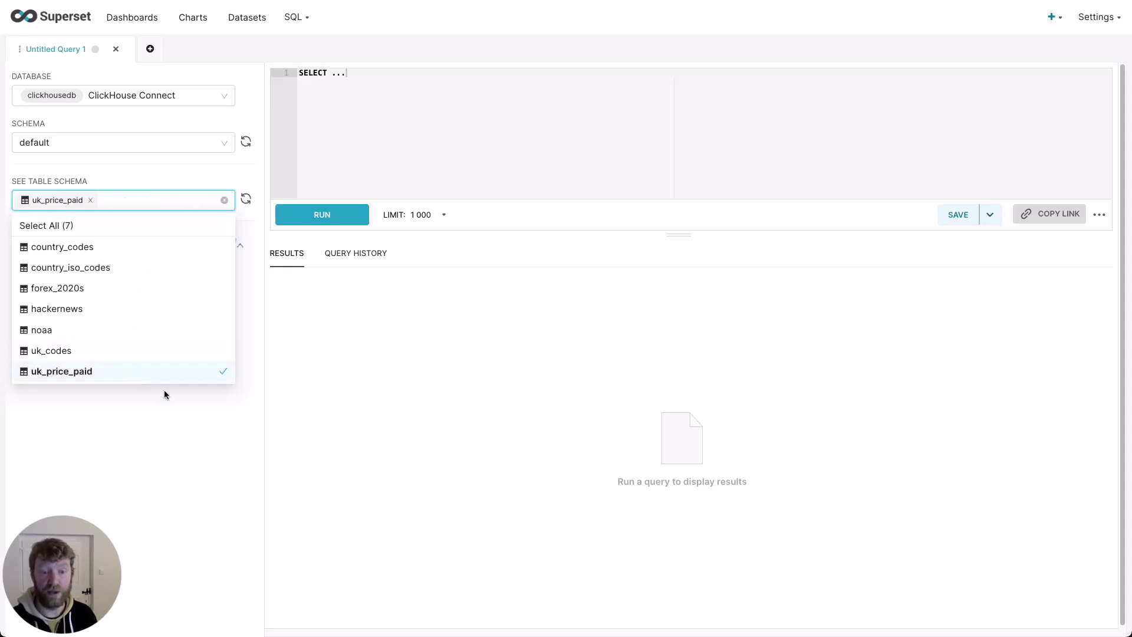
click(155, 442)
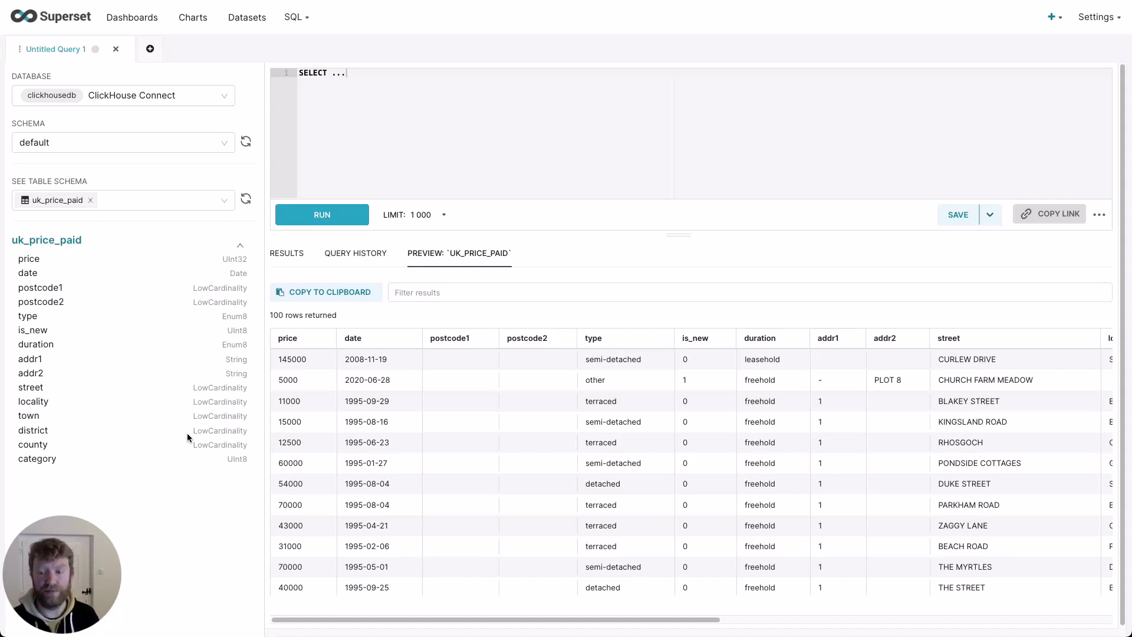
Step: Paste and run the UK median house-price change query, returning 174 rows
key(ctrl+a)
key(ctrl+v)
click(319, 208)
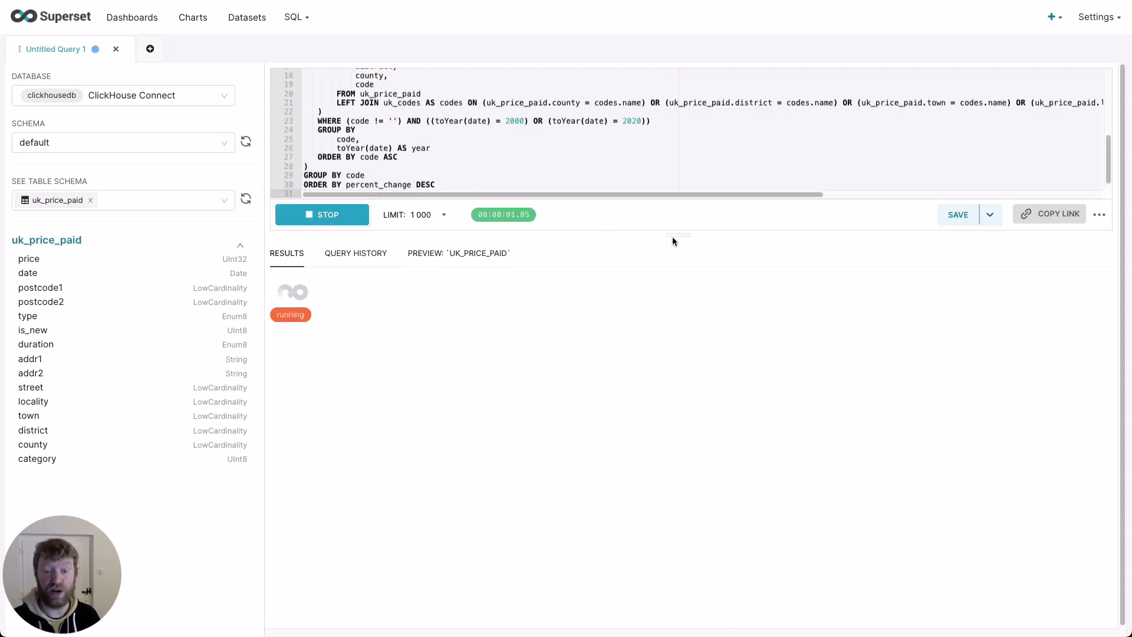
drag(678, 235, 699, 368)
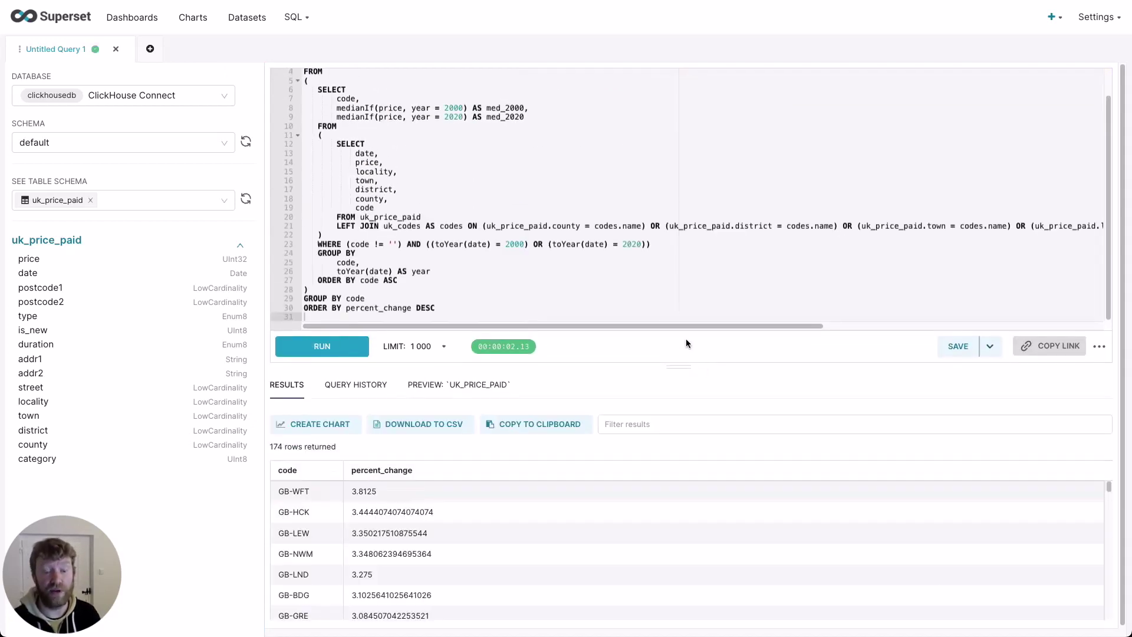
scroll(635, 263, up, 2)
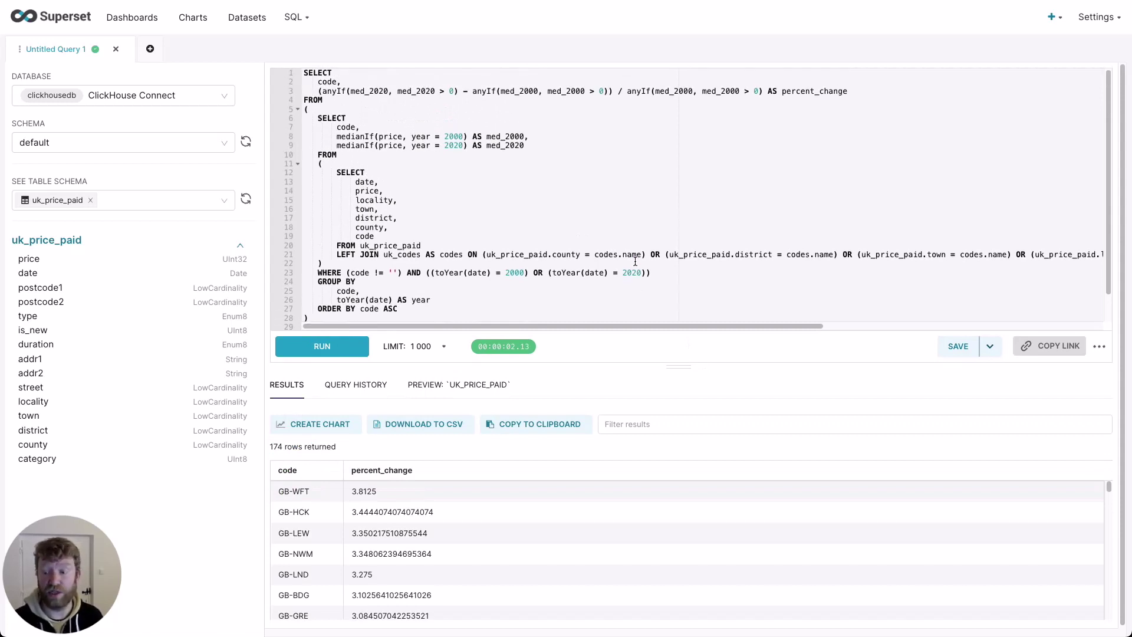
Step: Save the results as the dataset 'UK House Price Change' and explore it
click(993, 349)
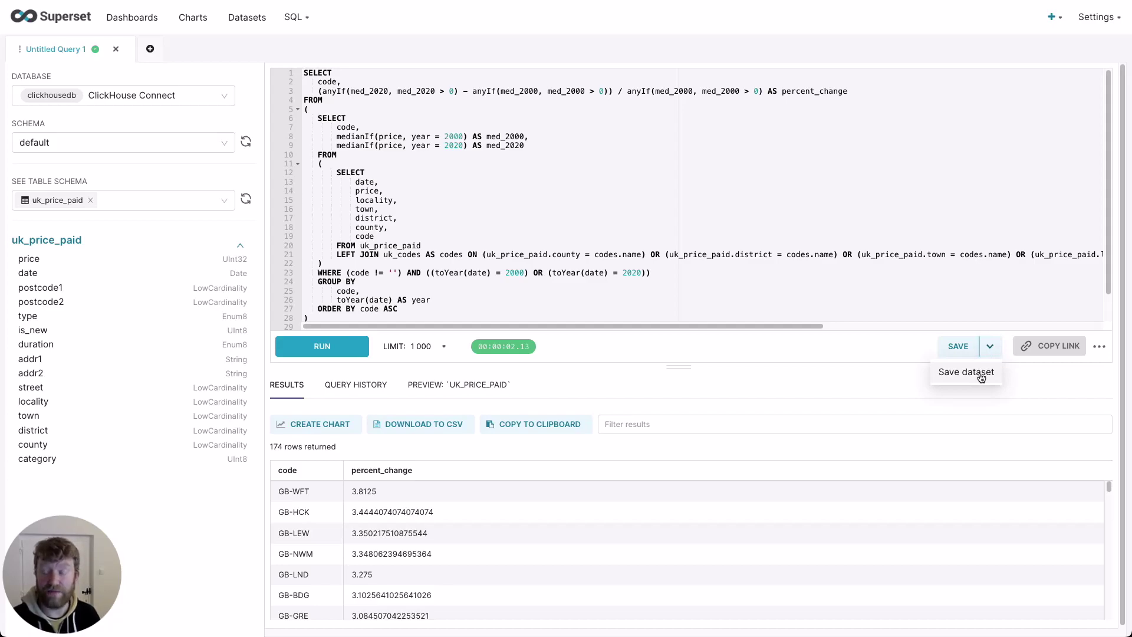
click(981, 373)
triple_click(593, 138)
text(UK House Price Change)
click(692, 213)
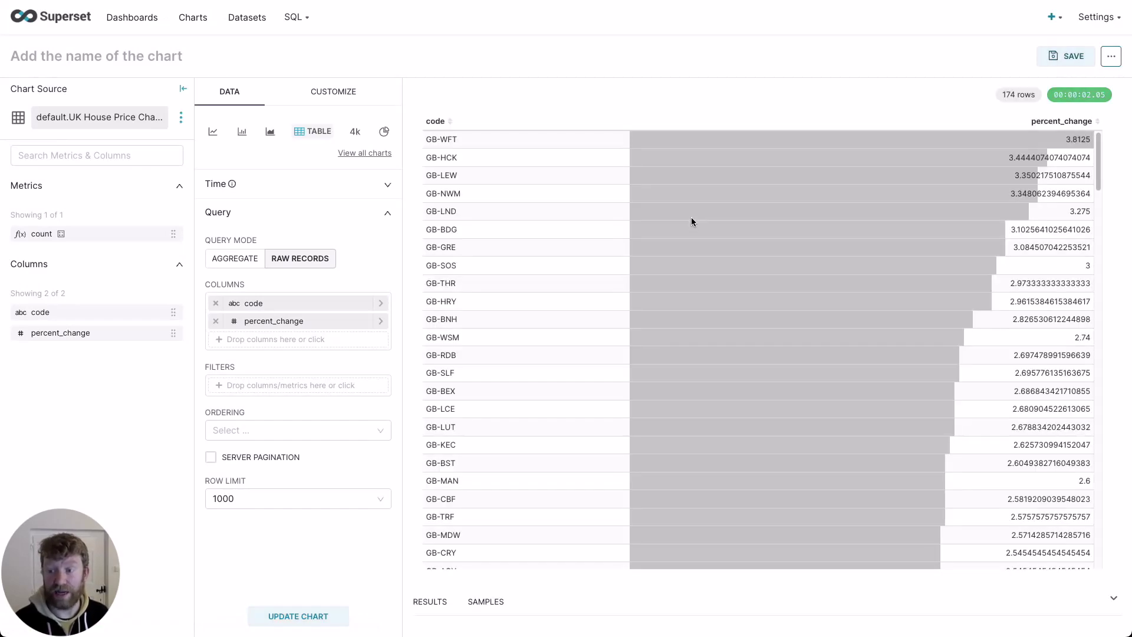
Step: Switch the chart type to Country Map
click(377, 154)
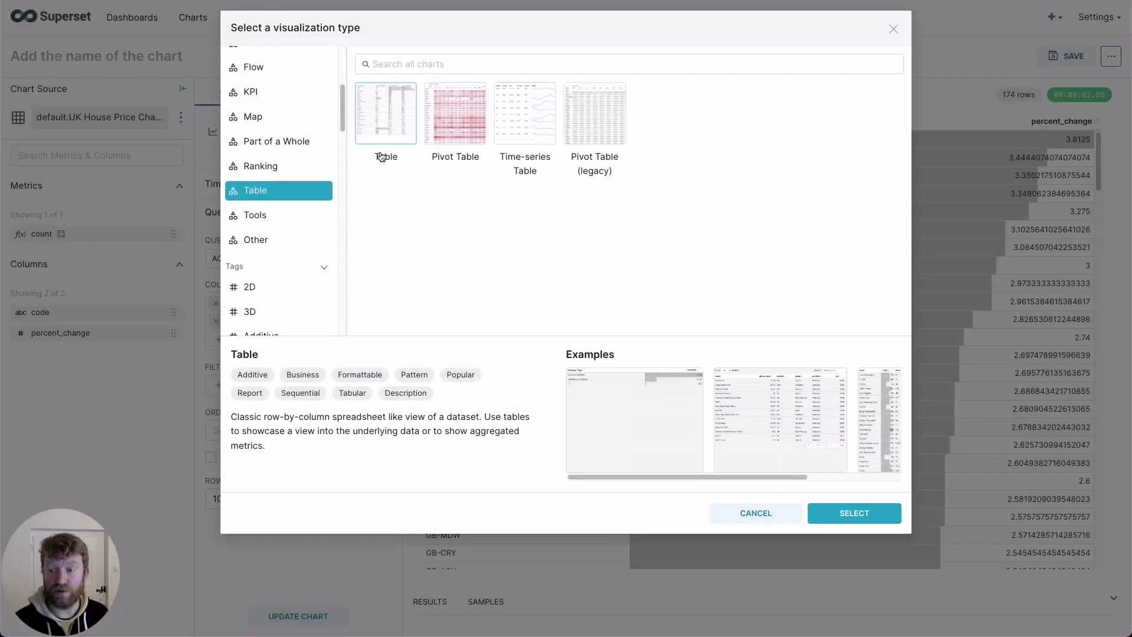
click(275, 121)
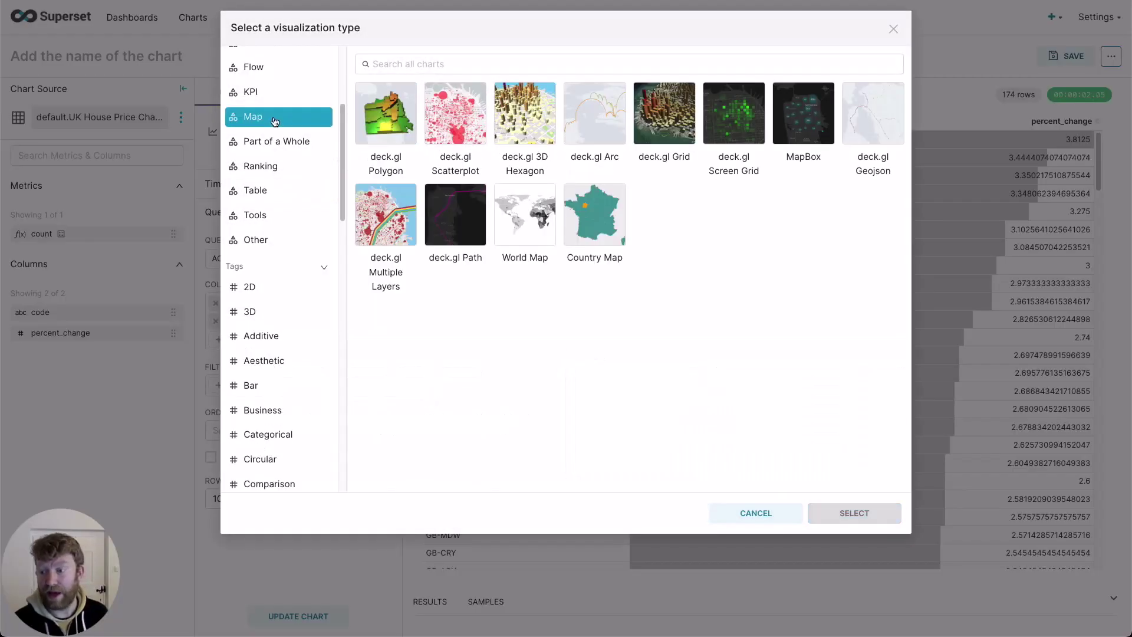
click(583, 239)
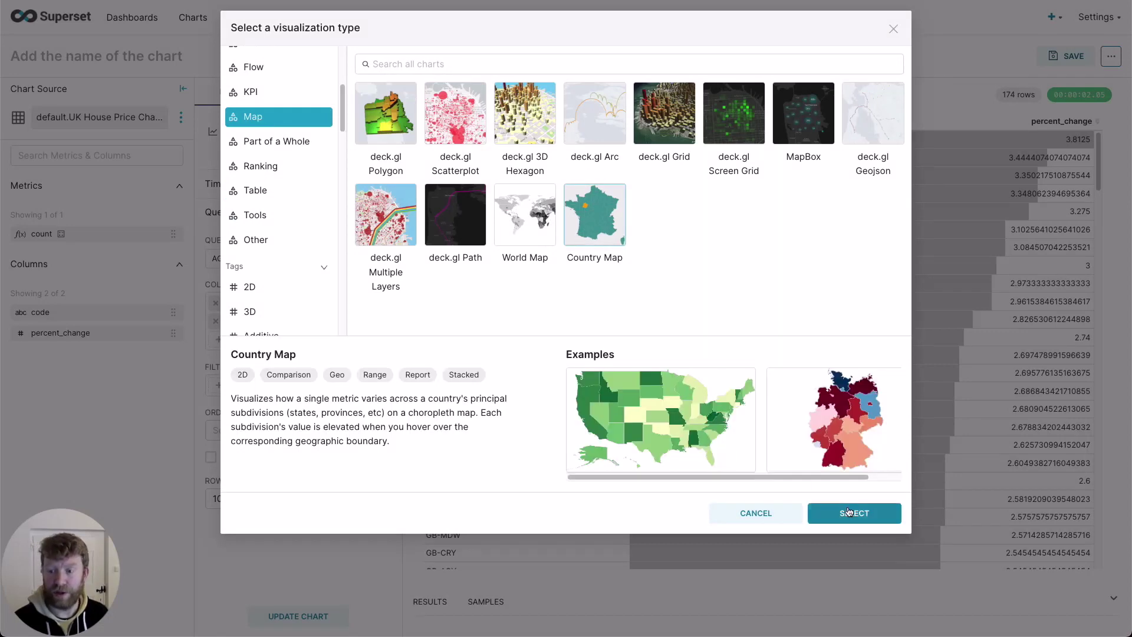
click(847, 512)
Step: Set the country to UK with code as the ISO region codes column
click(377, 258)
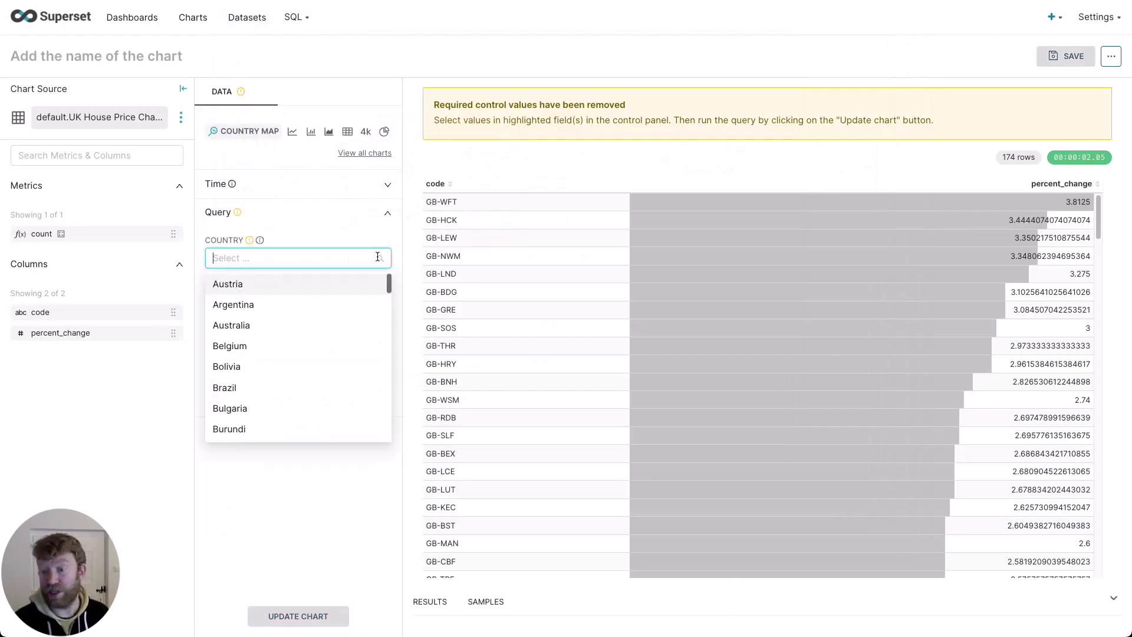
text(UK)
click(342, 283)
click(276, 311)
click(425, 399)
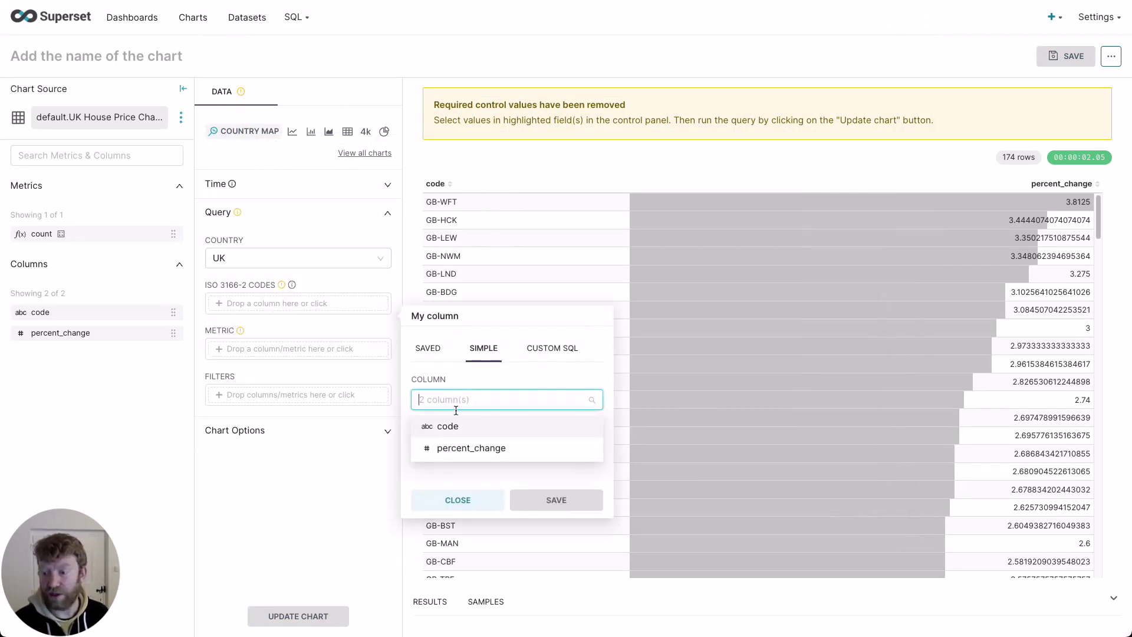
click(481, 428)
click(552, 500)
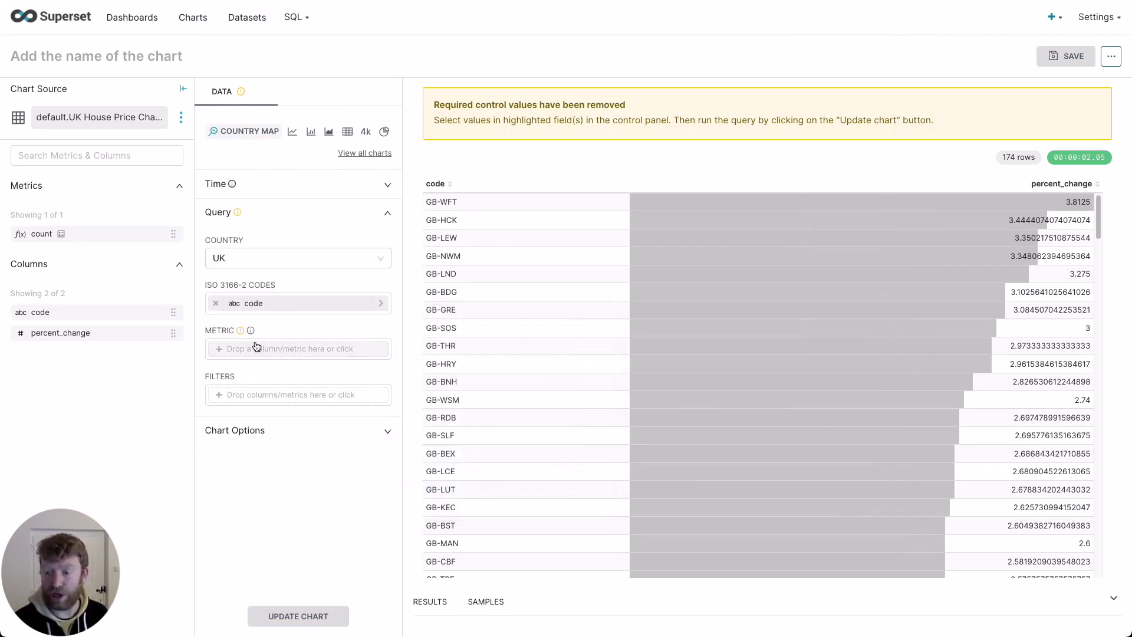
Step: Set the map metric to MAX(percent_change)
click(321, 349)
click(485, 403)
click(464, 447)
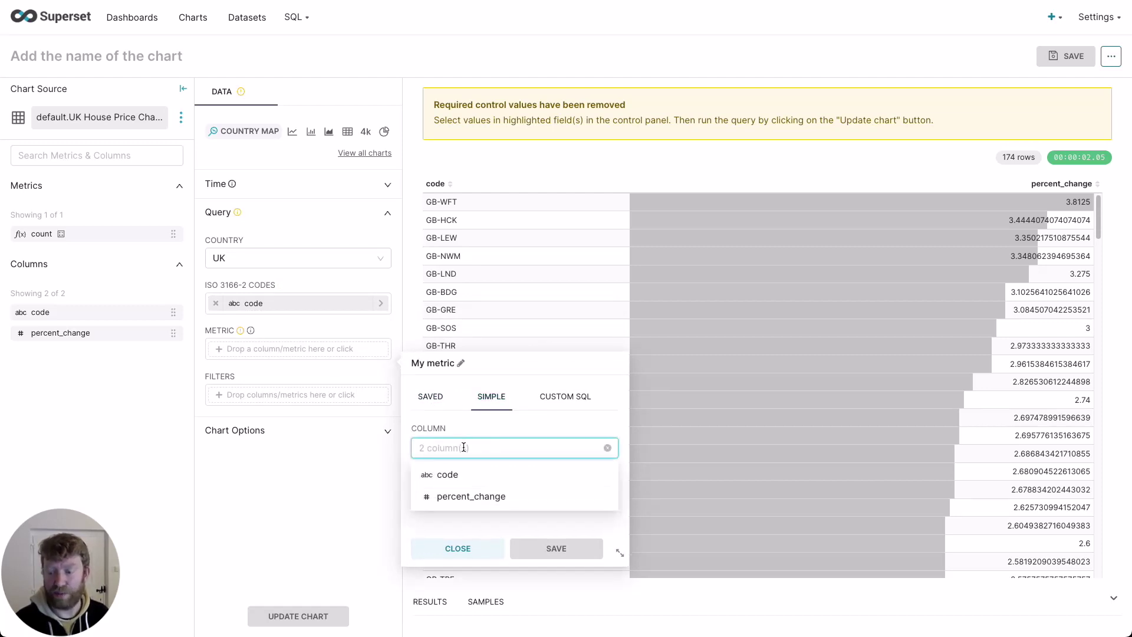
click(469, 495)
click(461, 495)
click(433, 429)
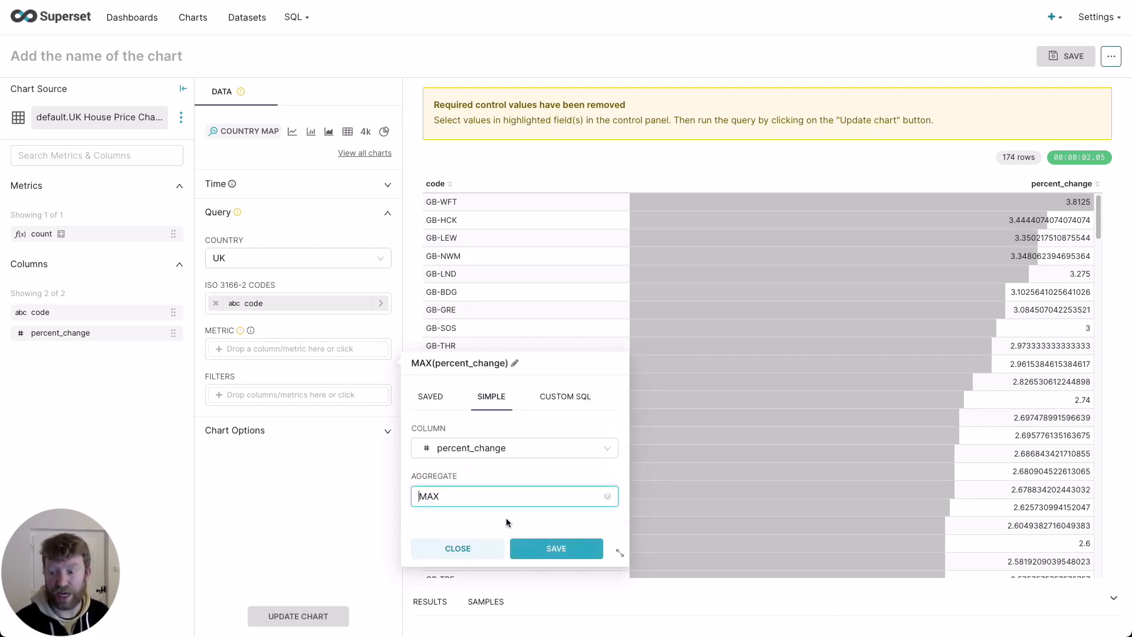
click(539, 549)
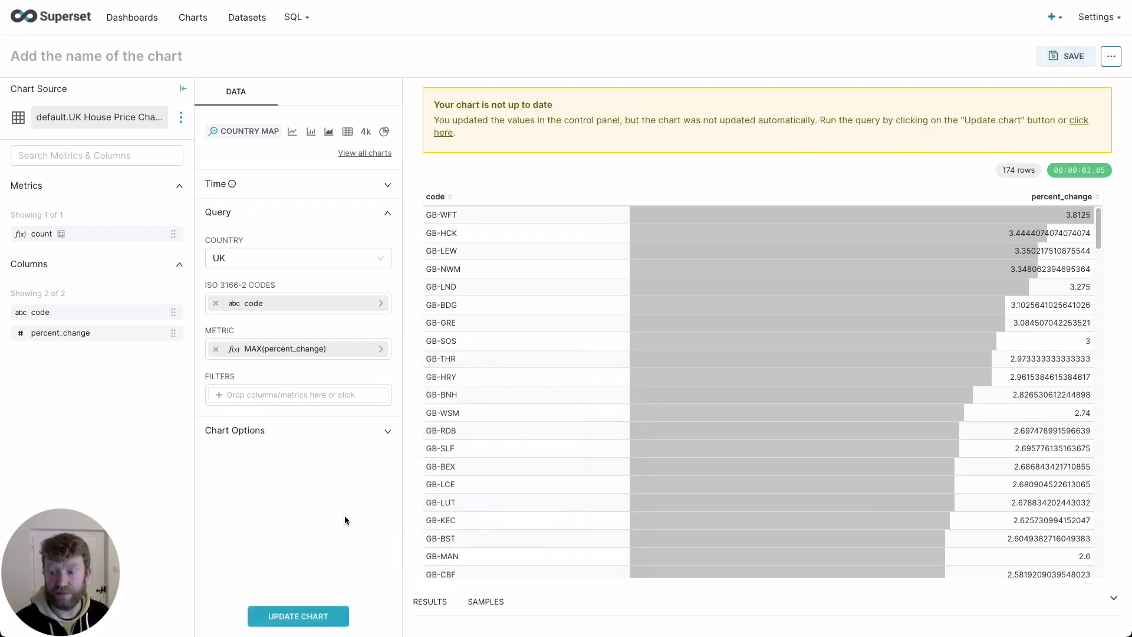
Step: Choose the fire colour scheme in Chart Options
click(261, 438)
click(273, 519)
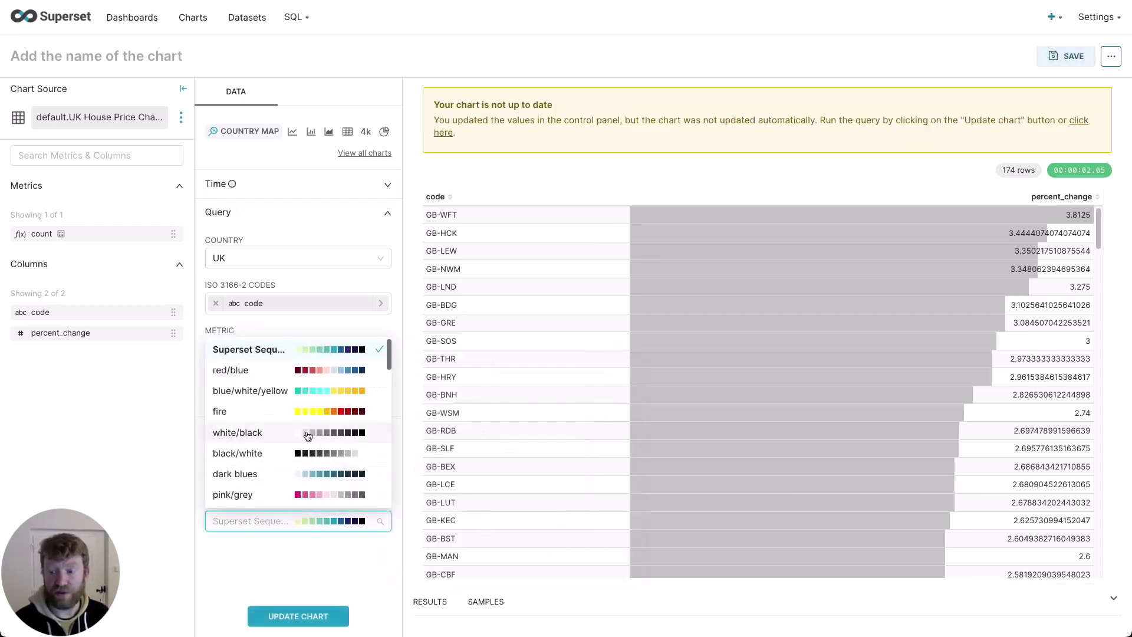
click(304, 413)
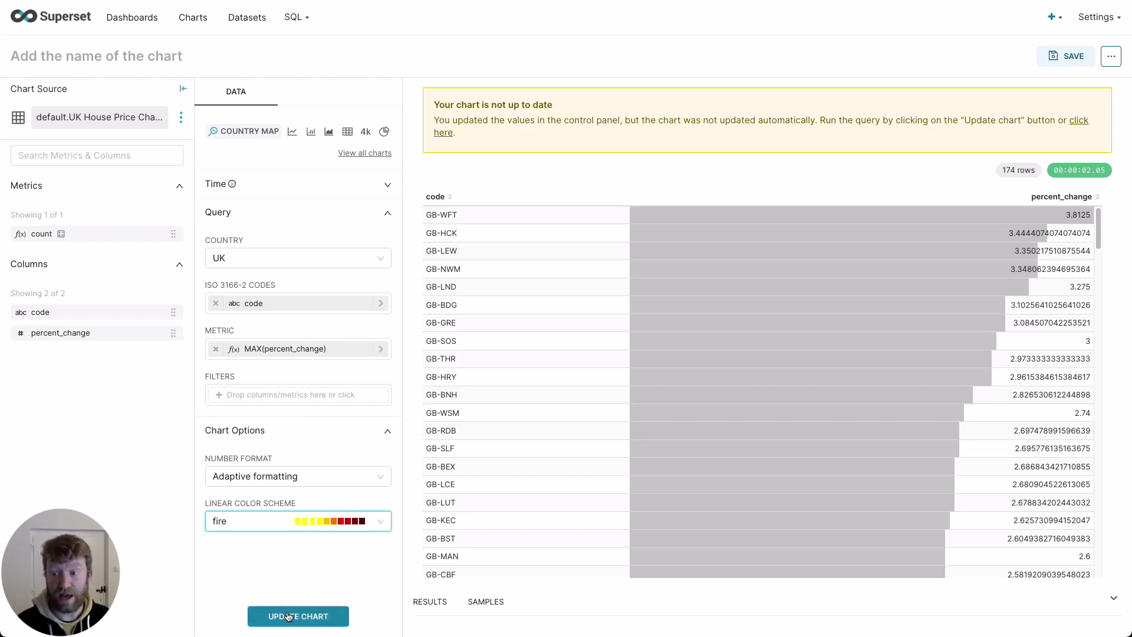
Step: Redraw the UK map and name the chart 'UK Houses' in the save dialog
click(289, 616)
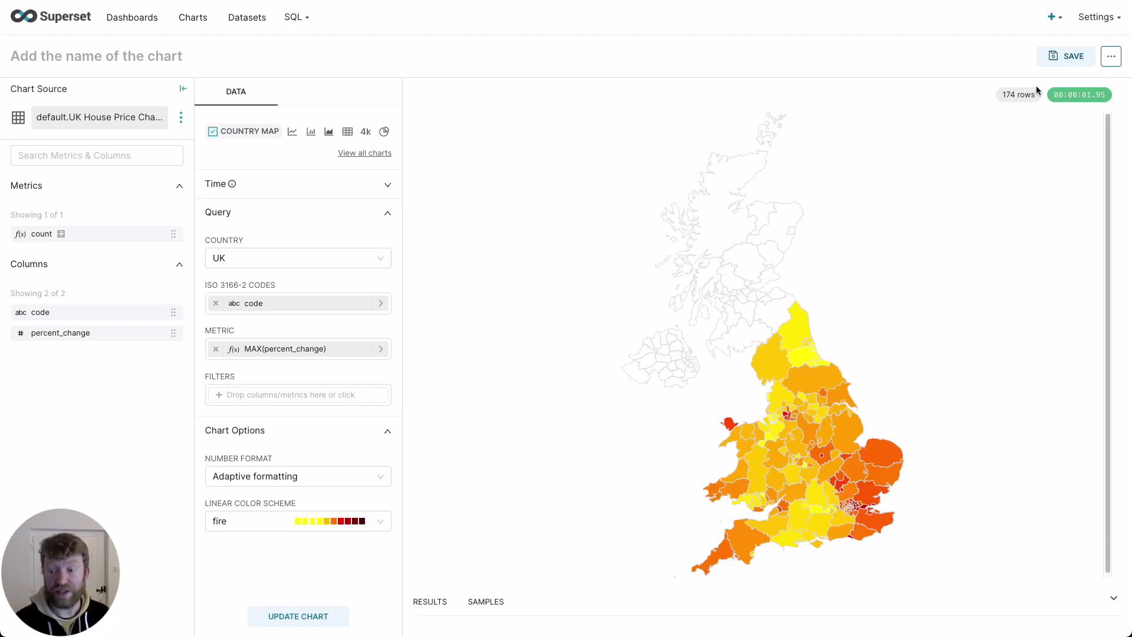
click(1067, 56)
click(413, 190)
text(UK Houses)
click(413, 237)
Step: Save UK Houses to the UK House Prices dashboard and view the map fullscreen
click(420, 261)
click(646, 293)
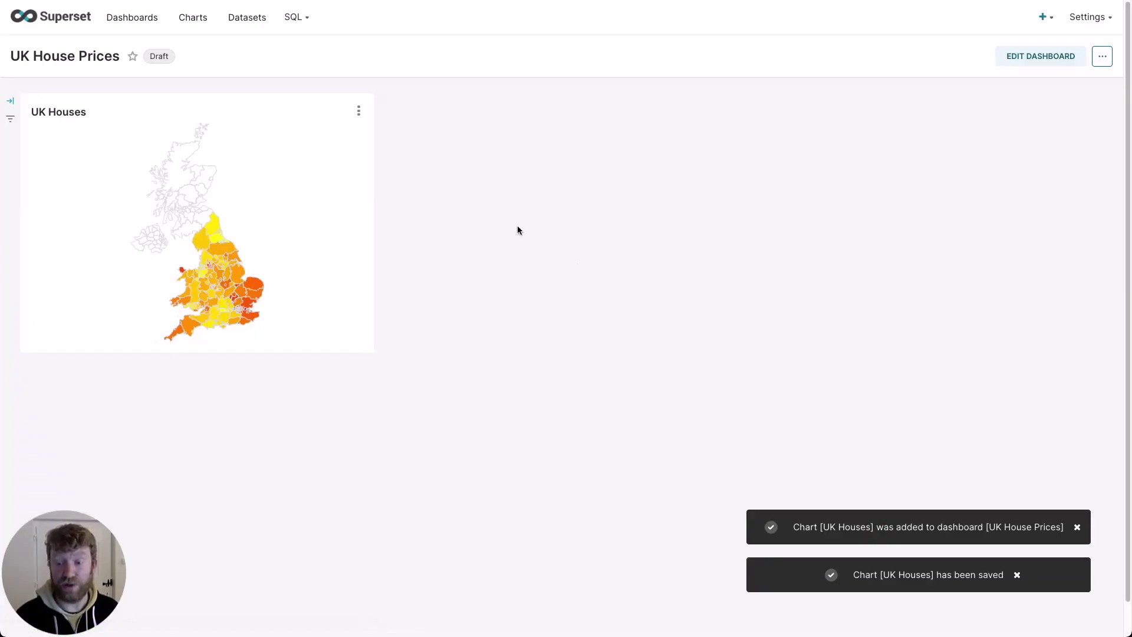
click(358, 111)
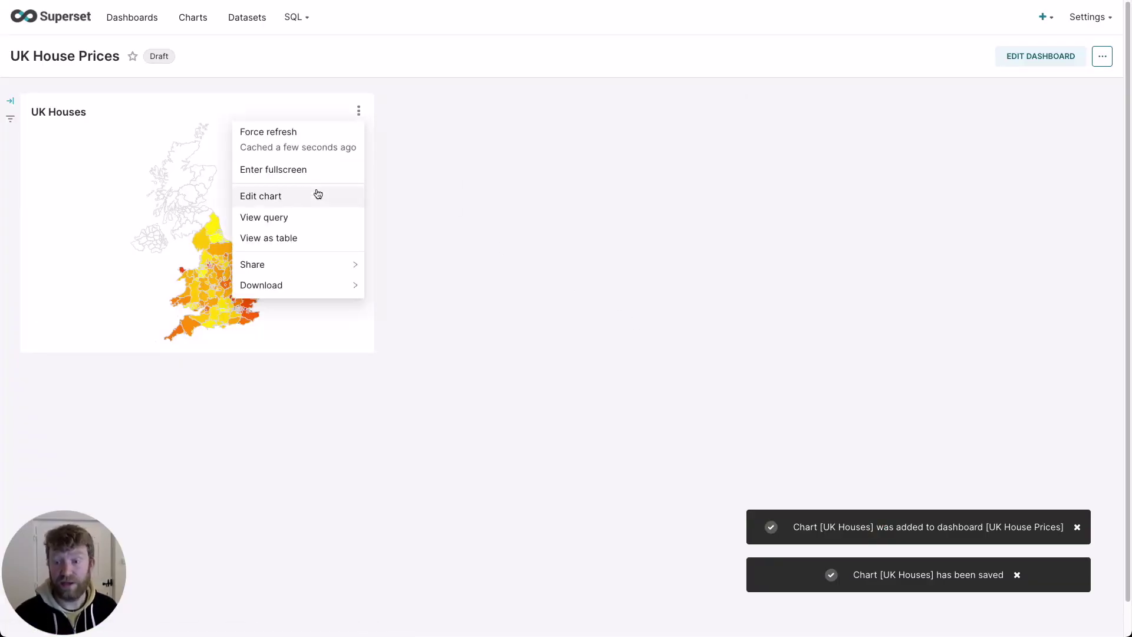
click(316, 170)
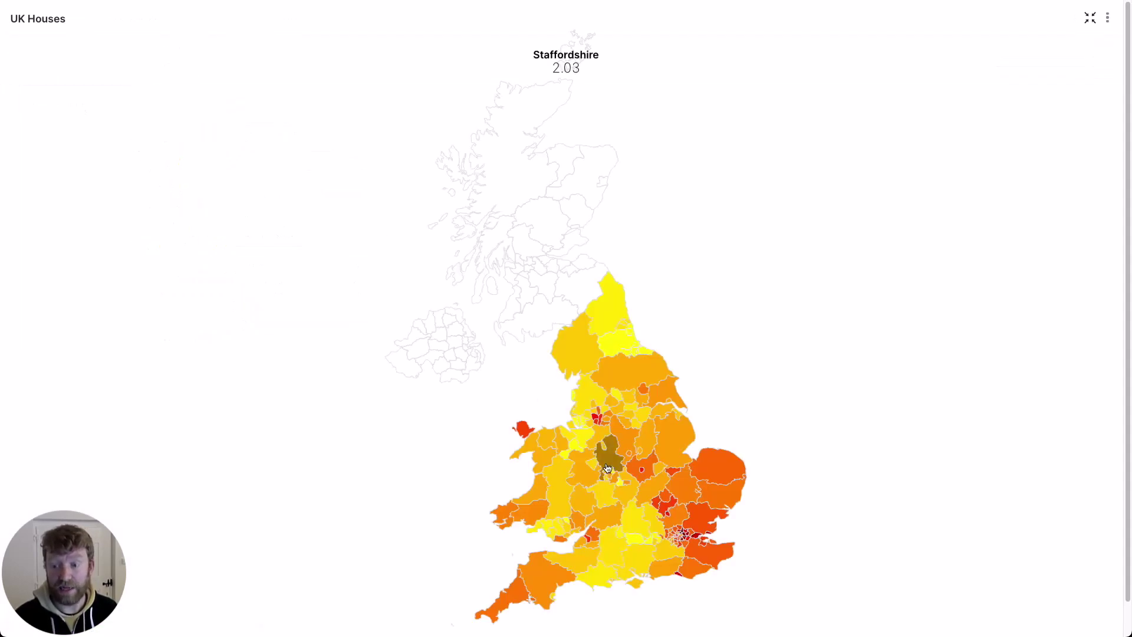